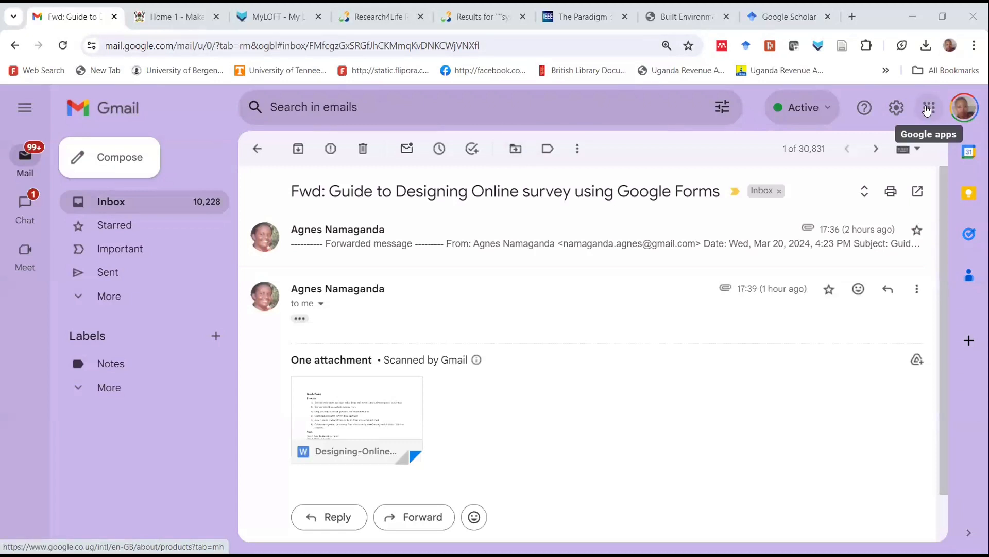
Open Google Forms from the list of Google apps and create a new blank form
left_click(928, 110)
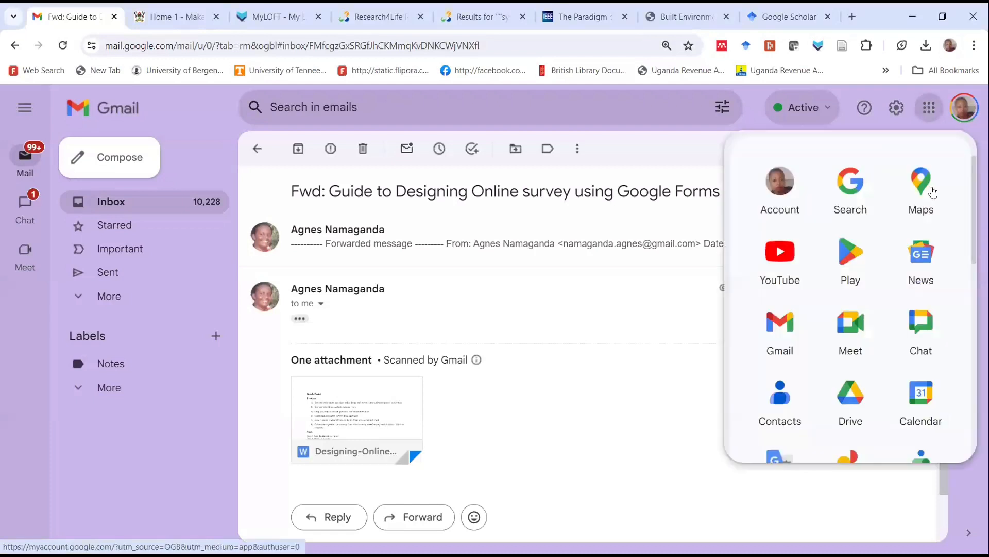
scroll(850, 296, "down", 5)
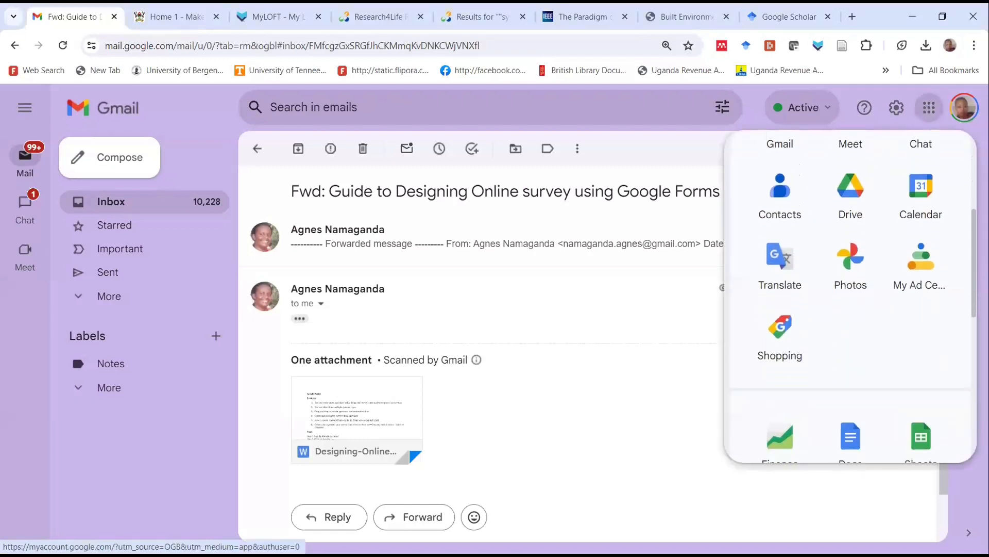
scroll(850, 297, "up", 2)
scroll(850, 296, "down", 7)
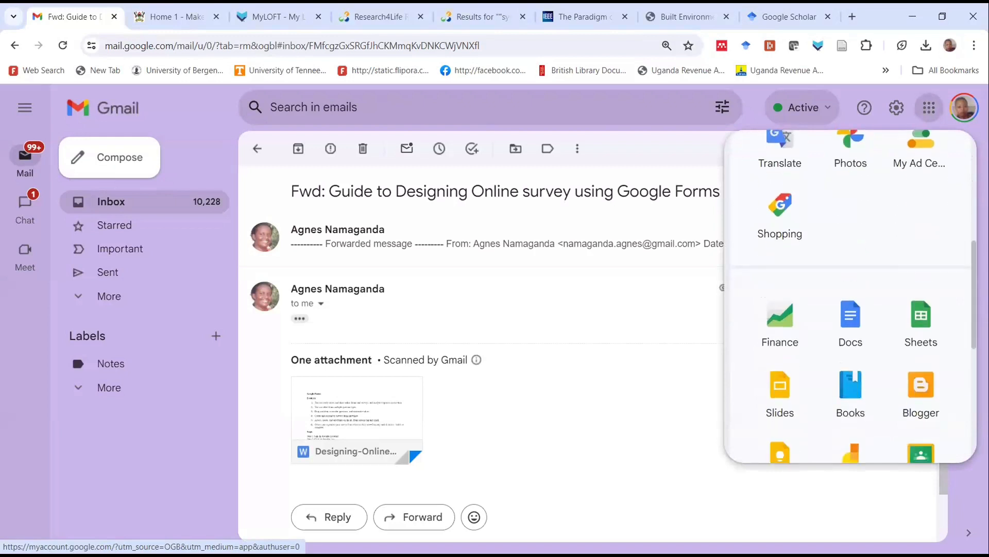
scroll(850, 296, "down", 4)
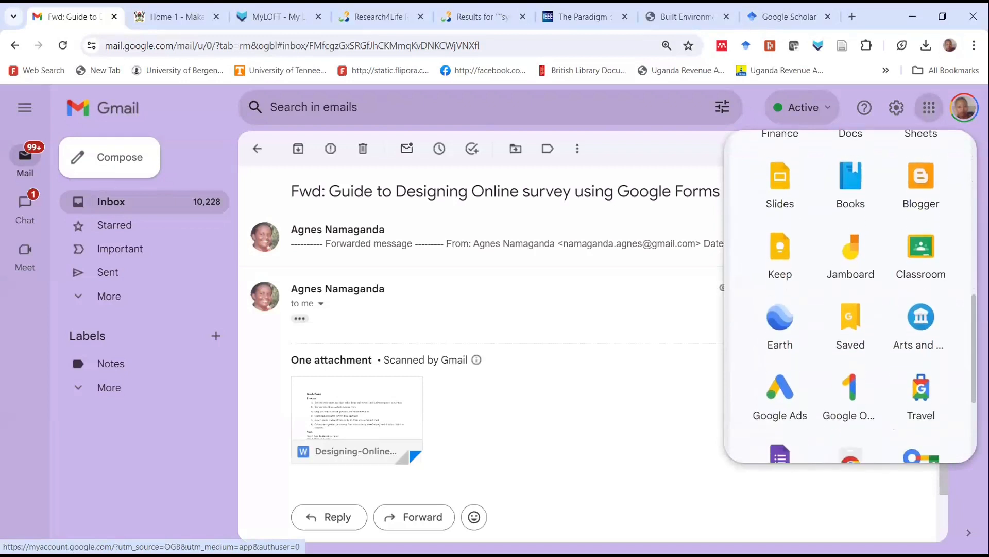
scroll(850, 296, "down", 2)
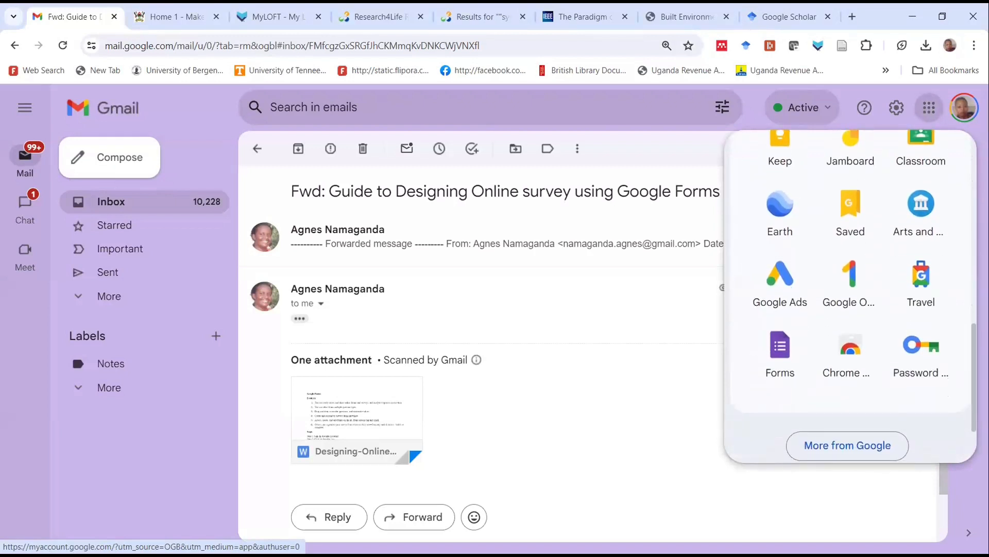
left_click(768, 330)
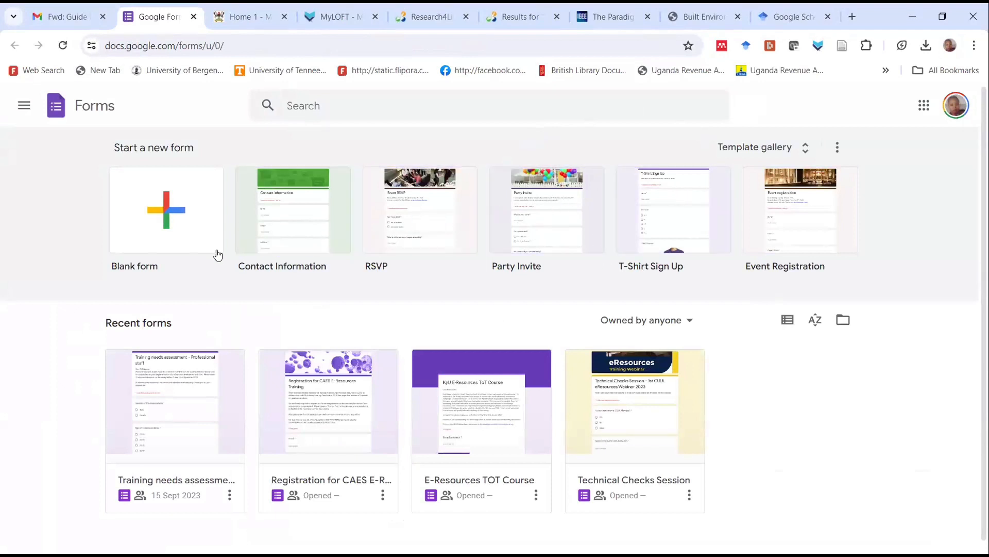
left_click(165, 210)
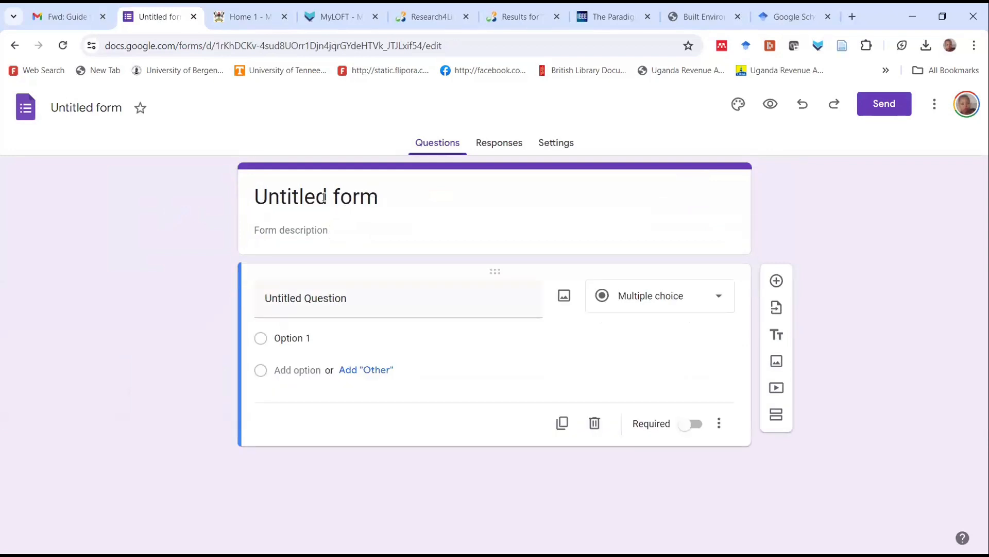
left_click(332, 200)
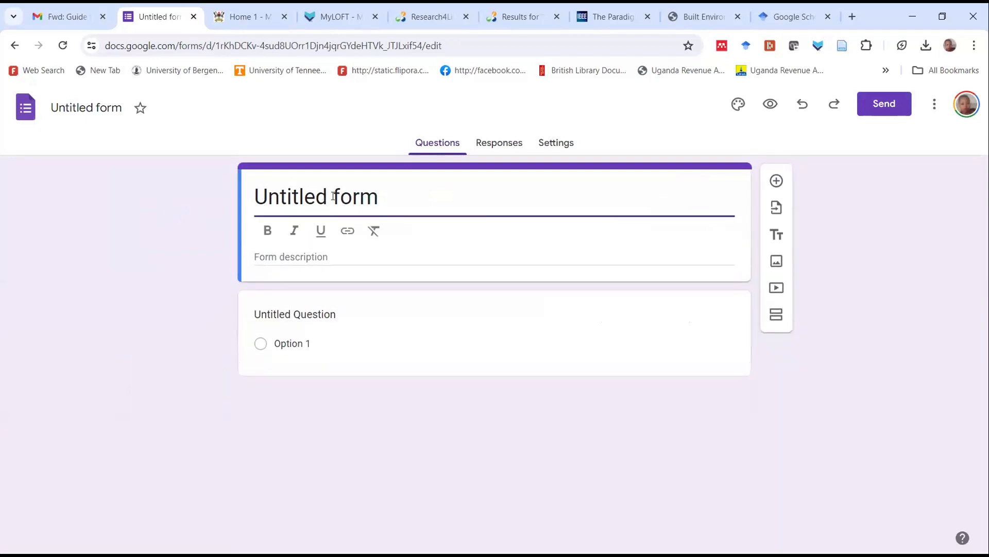
left_click_drag(379, 201, 255, 206)
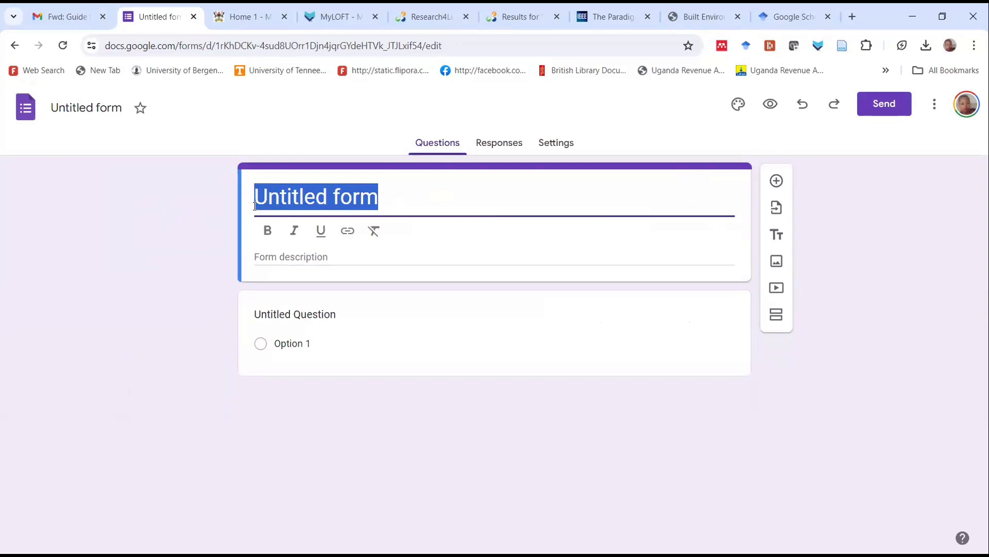
type("cedat")
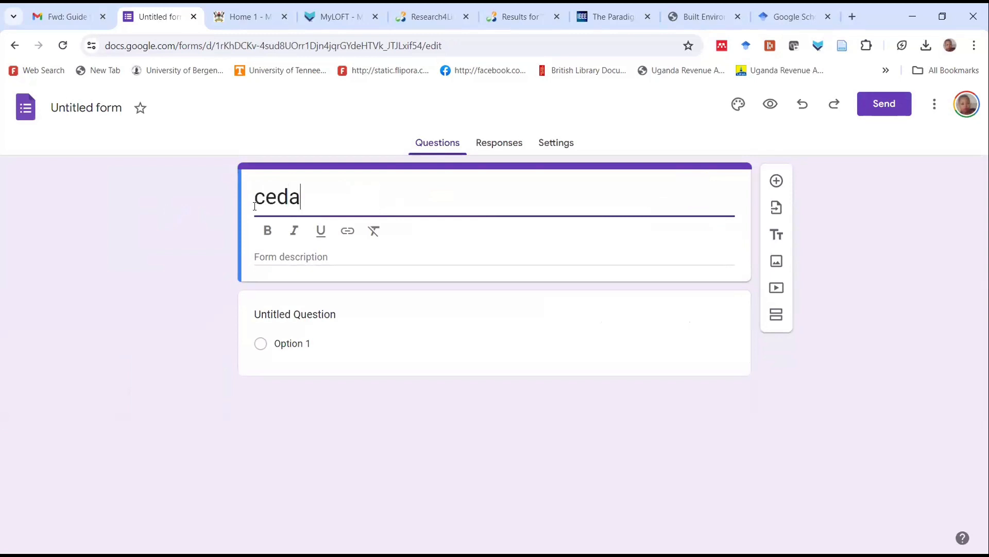
key("BackSpace")
key("BackSpace")
key("BackSpace")
key("BackSpace")
key("BackSpace")
type("C")
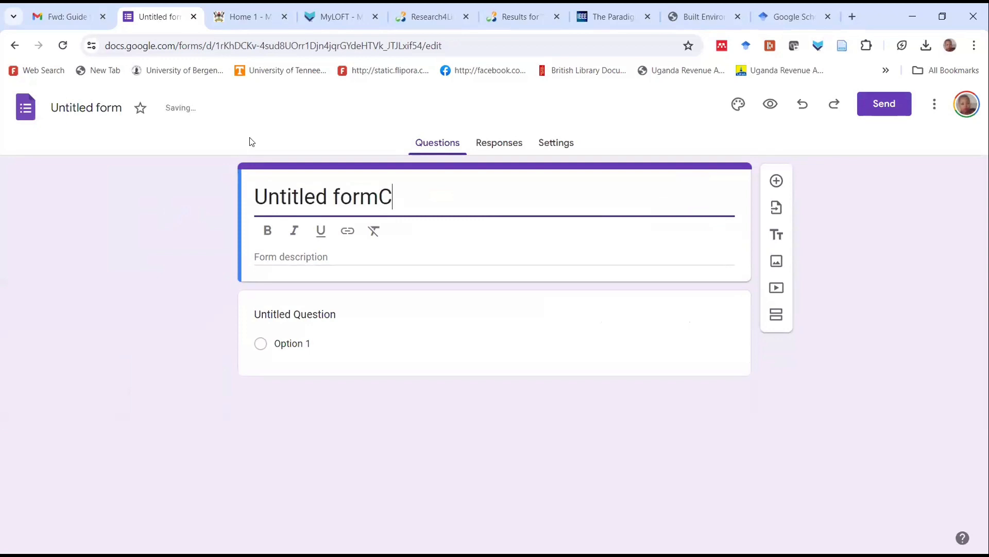
type("EDA")
key("BackSpace")
key("BackSpace")
key("BackSpace")
key("BackSpace")
key("BackSpace")
key("BackSpace")
key("BackSpace")
key("BackSpace")
key("BackSpace")
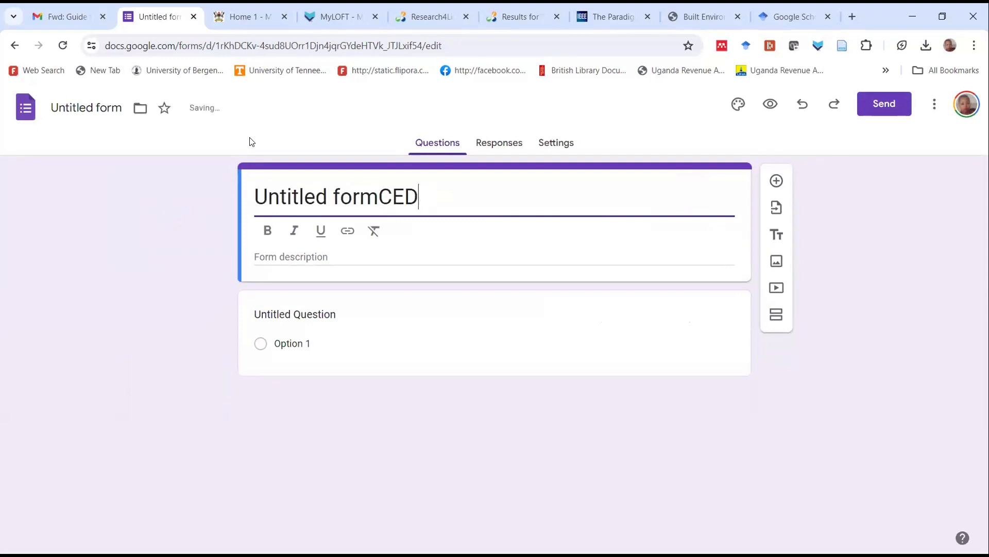
key("BackSpace")
key("BackSpace")
key("BackSpace")
key("BackSpace")
key("BackSpace")
key("BackSpace")
key("BackSpace")
key("BackSpace")
Replace the form title "Untitled form" with "CEDAT TRAINING"
type("CEDAT")
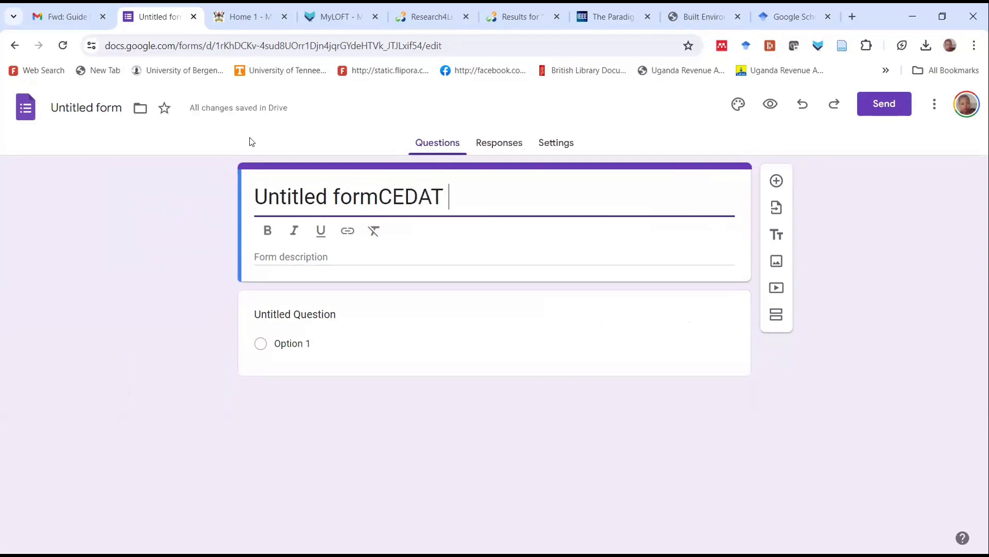
type(" TR")
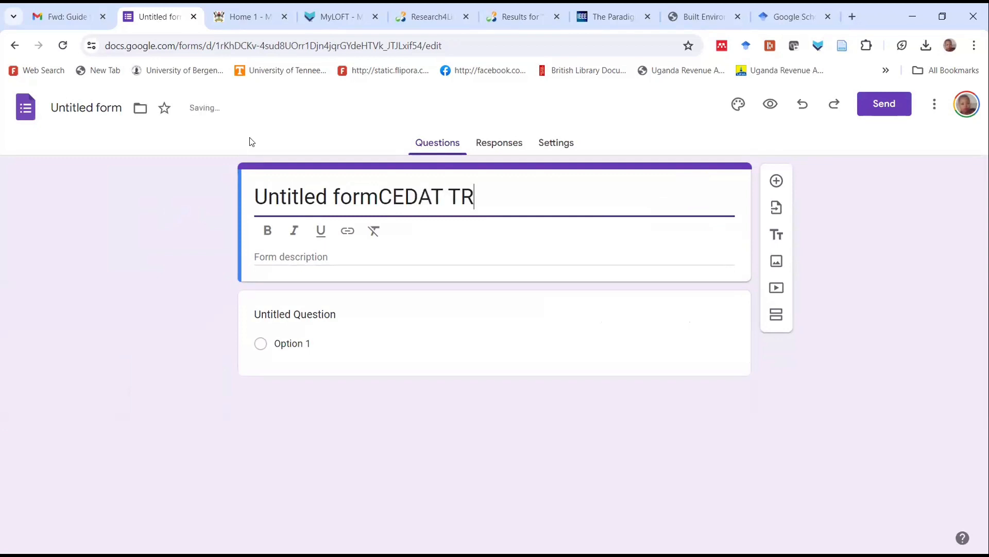
left_click(380, 196)
key("BackSpace")
key("BackSpace")
key("BackSpace")
key("BackSpace")
key("BackSpace")
key("BackSpace")
key("BackSpace")
key("BackSpace")
key("BackSpace")
key("BackSpace")
key("BackSpace")
key("BackSpace")
key("BackSpace")
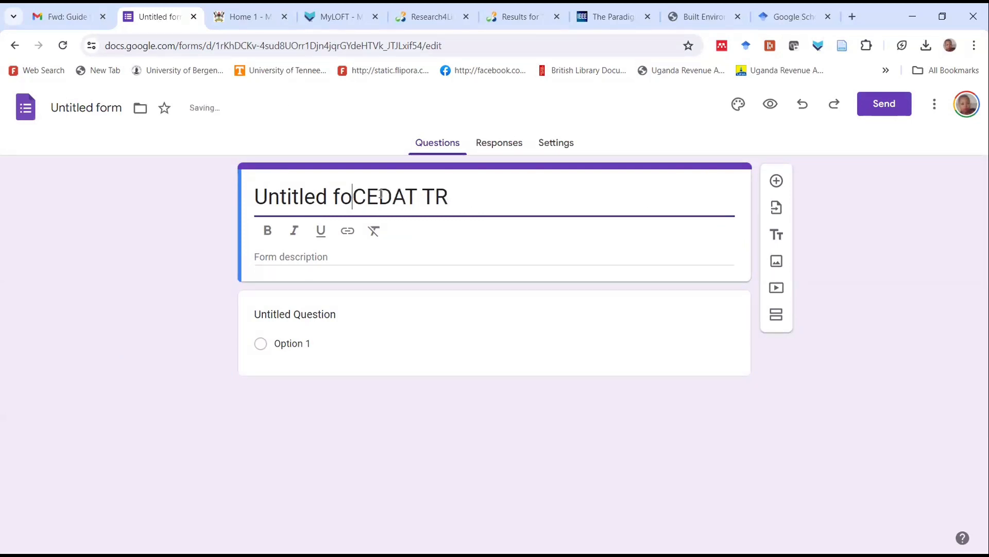
left_click(359, 192)
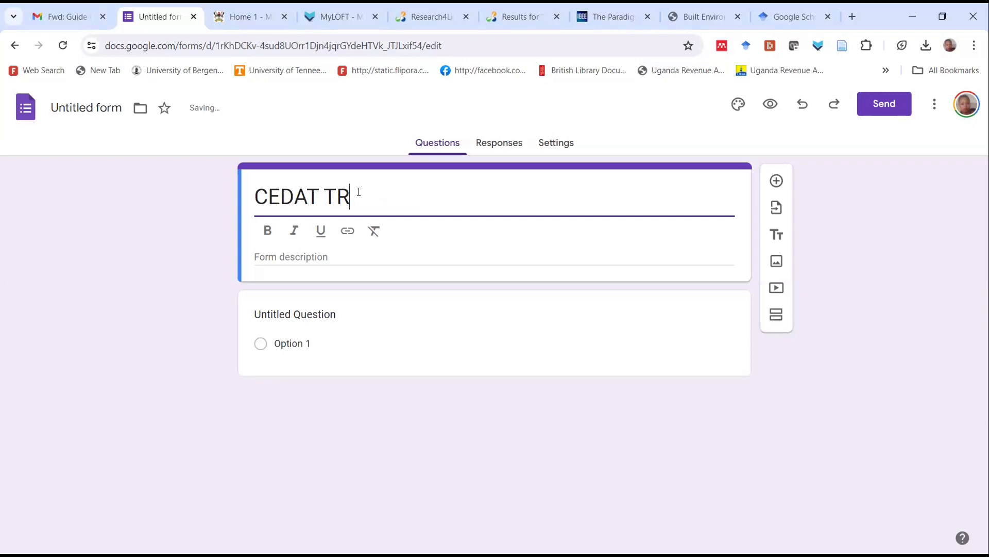
type("AINING")
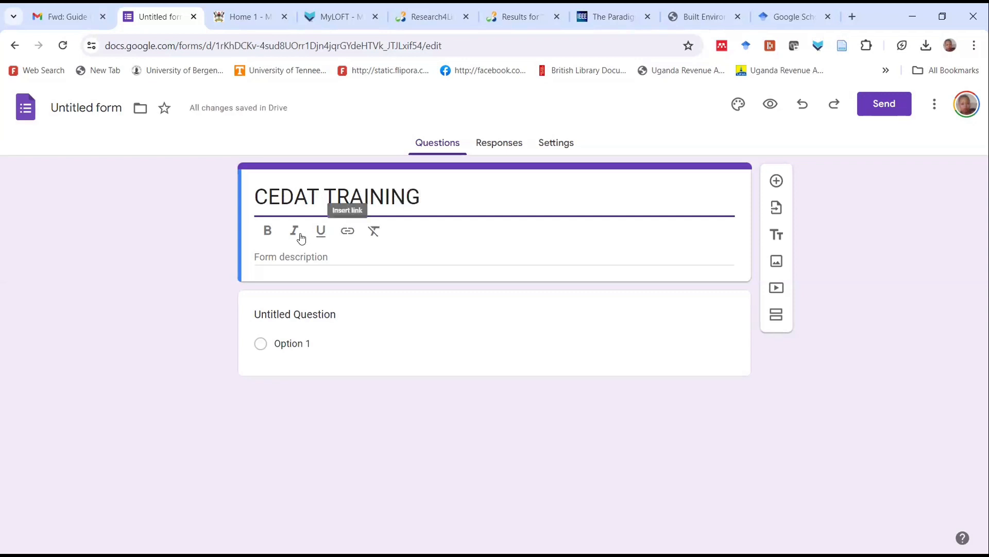
Start the form description with the line "Dear respond" and begin a new line below it
left_click(310, 253)
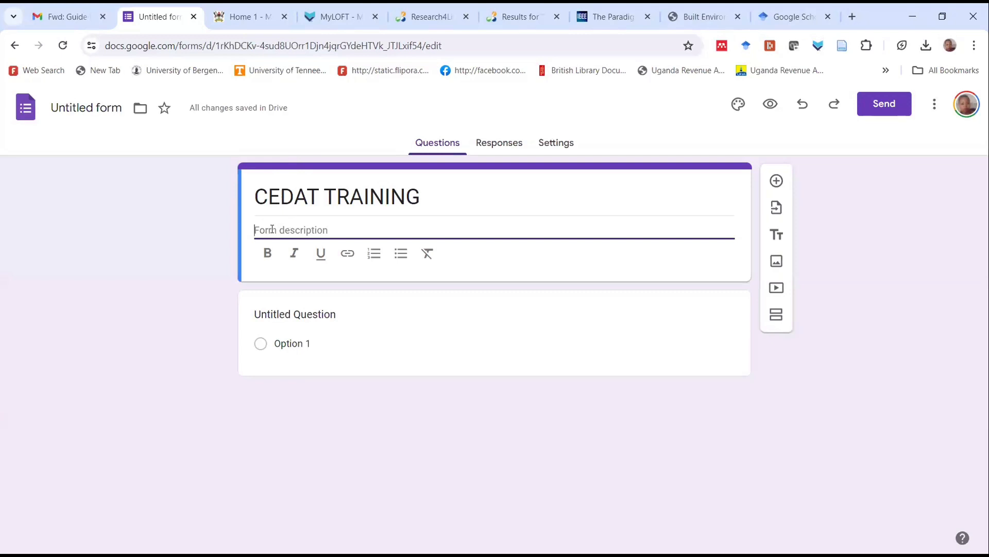
type("This")
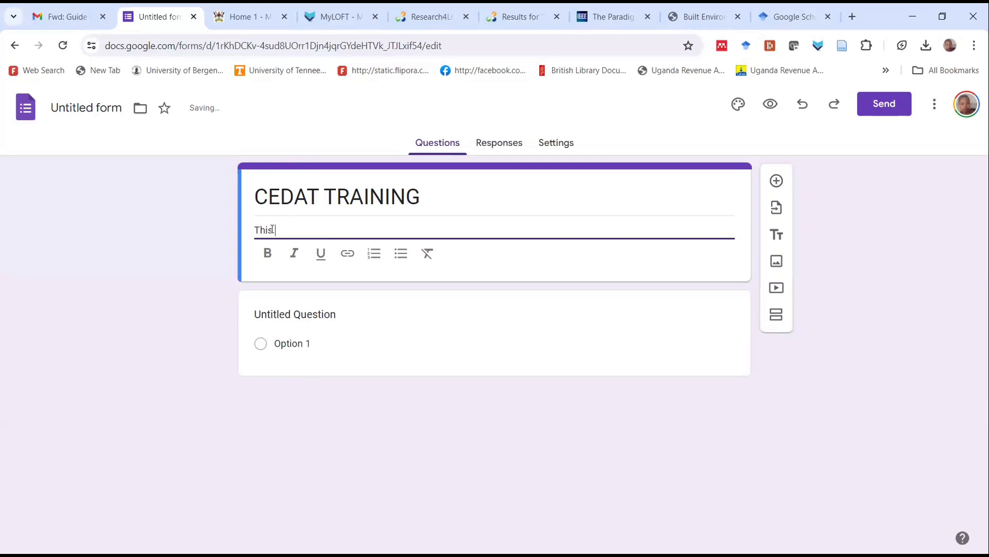
key("BackSpace")
key("BackSpace")
key("BackSpace")
key("BackSpace")
type("Dear respond")
key("Return")
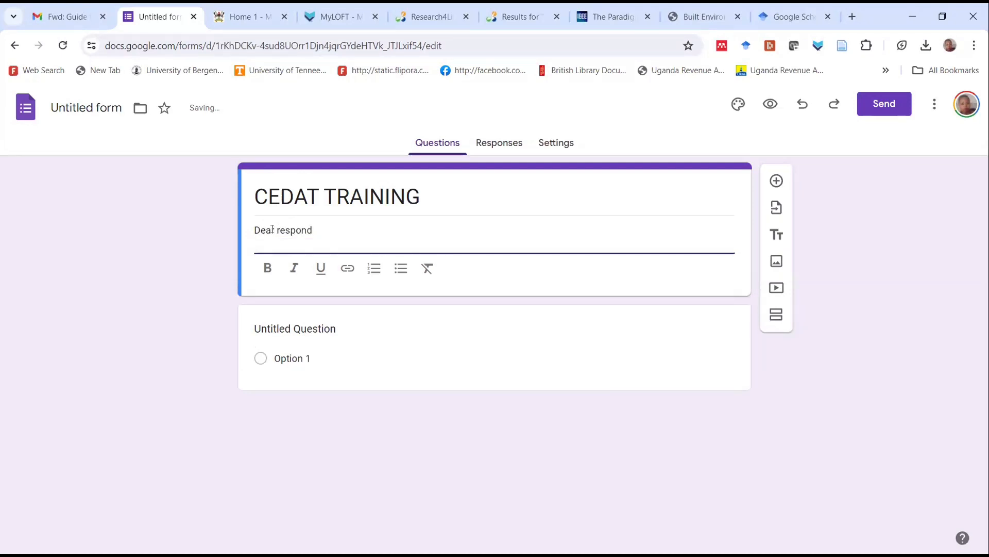
Enter "Please take 10 minutes to respond" as the second line of the form description
type("Please take 1")
type("0 minutes to respond")
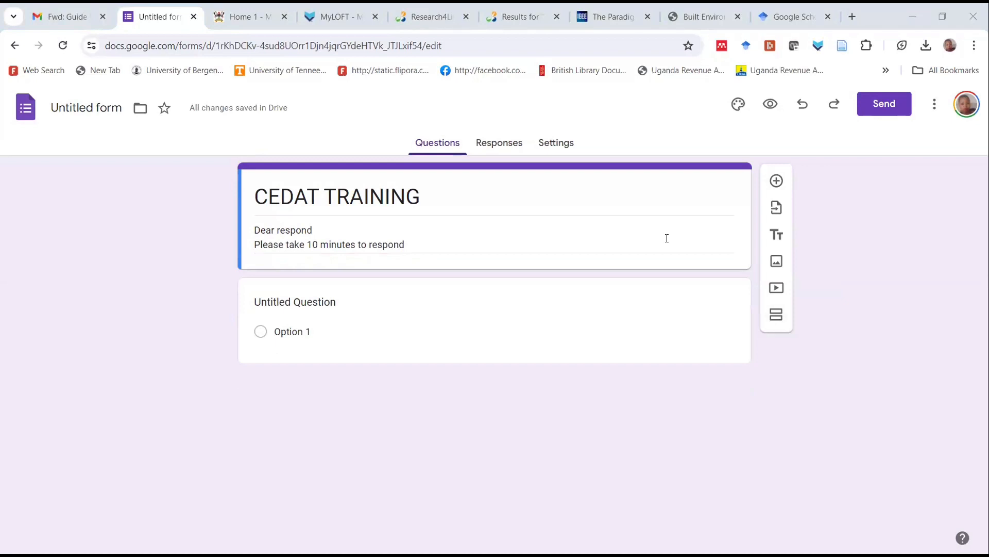
Add a new section below the form header and title it "Demographic data"
left_click(667, 238)
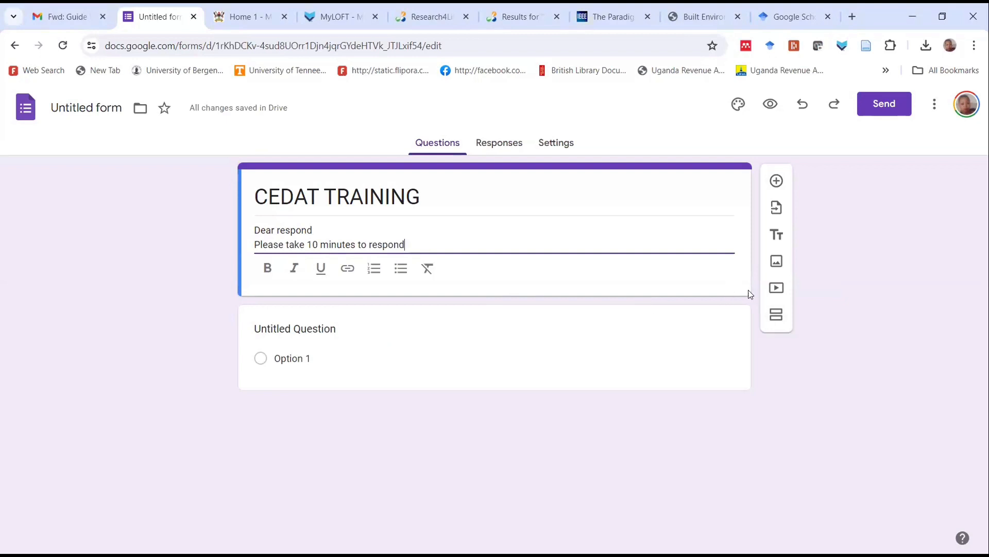
left_click(777, 316)
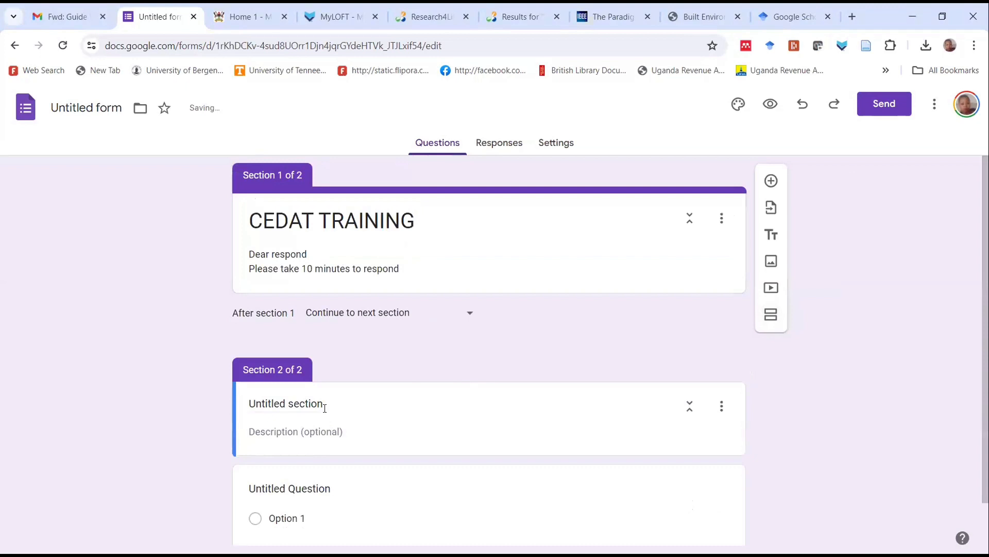
left_click(288, 404)
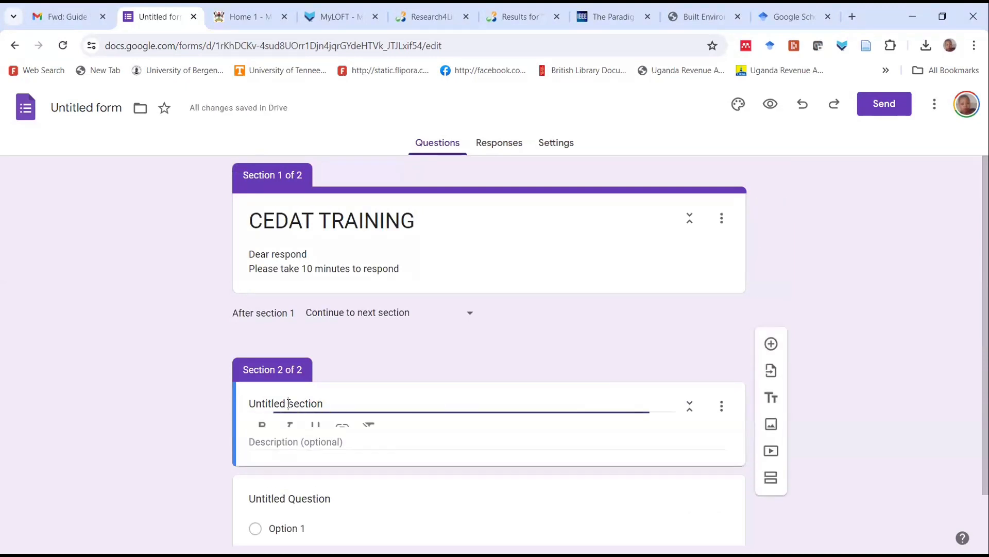
left_click(332, 401)
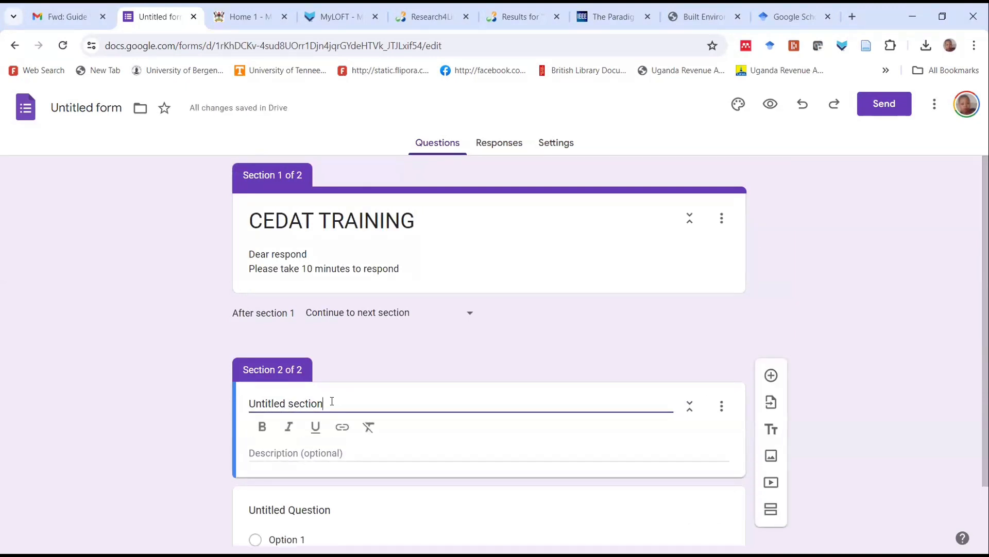
left_click(251, 405, "shift")
type("D")
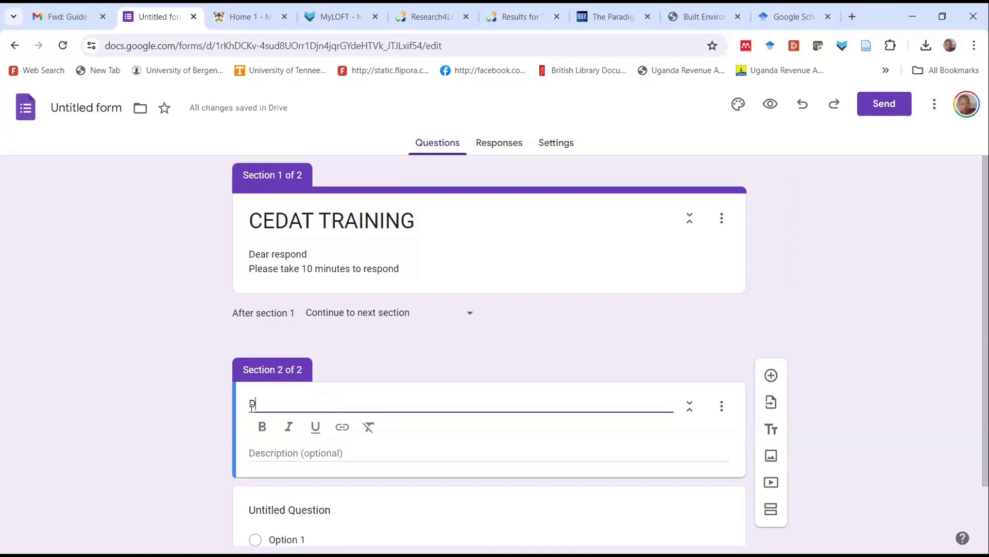
type("e")
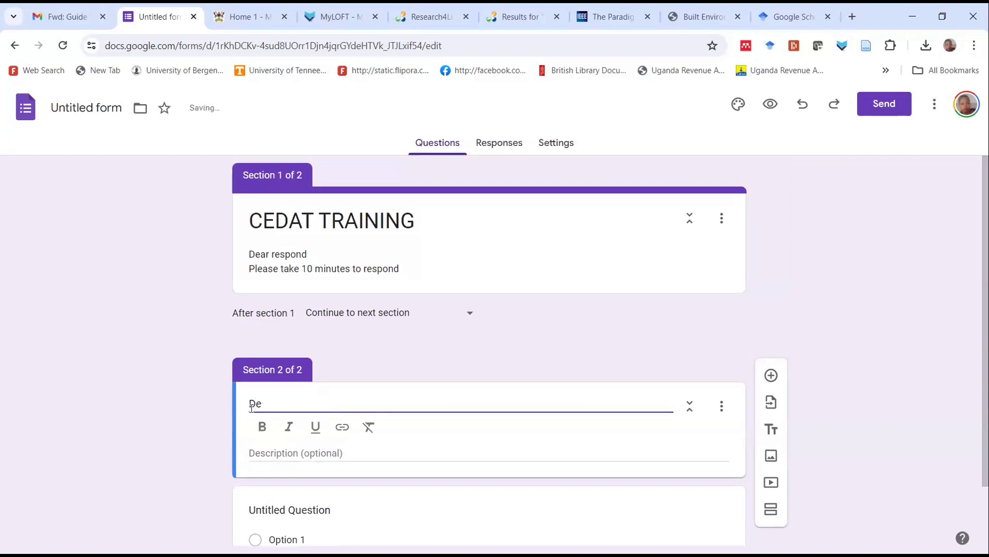
type("mographic data")
Set the Demographic data section's description to "Please tick the correct option"
scroll(319, 406, "down", 1)
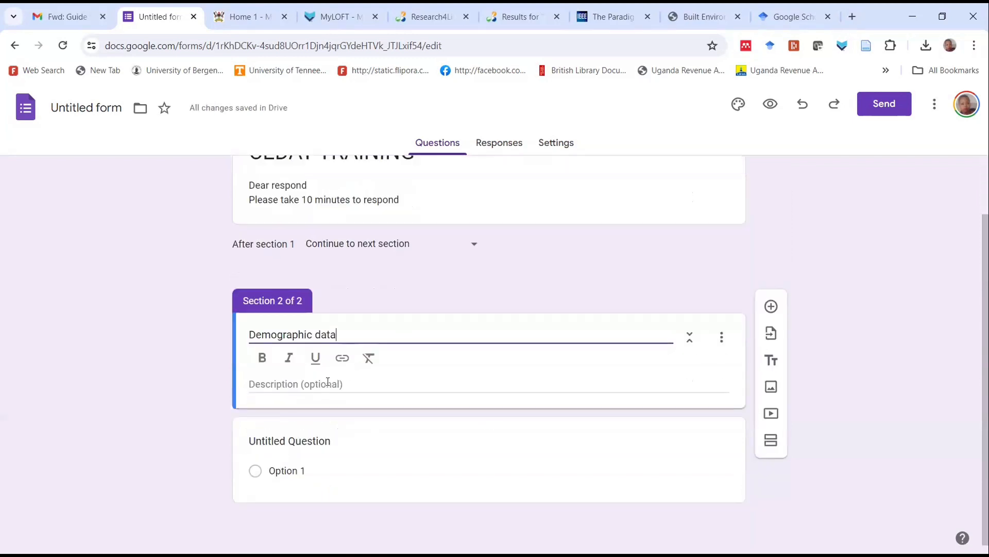
left_click(324, 384)
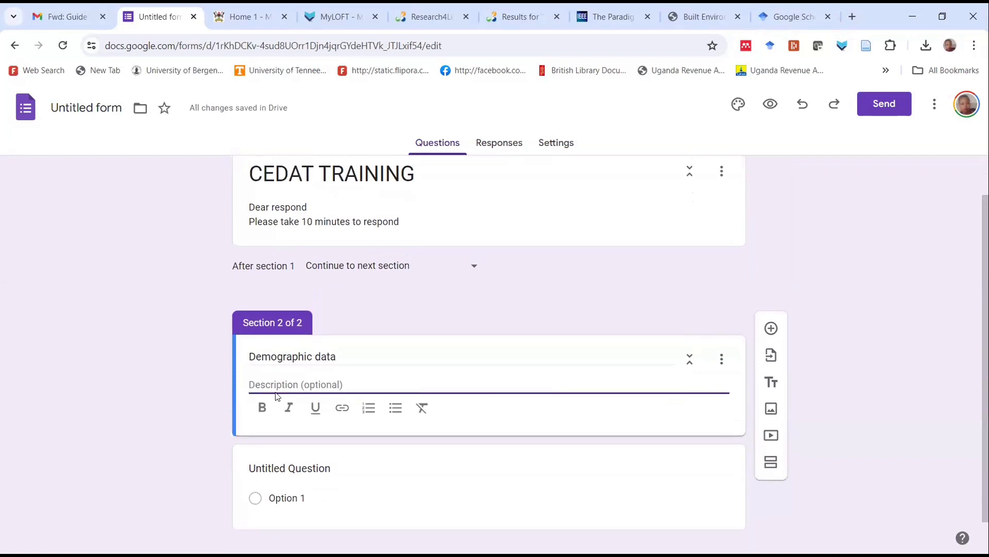
type("P")
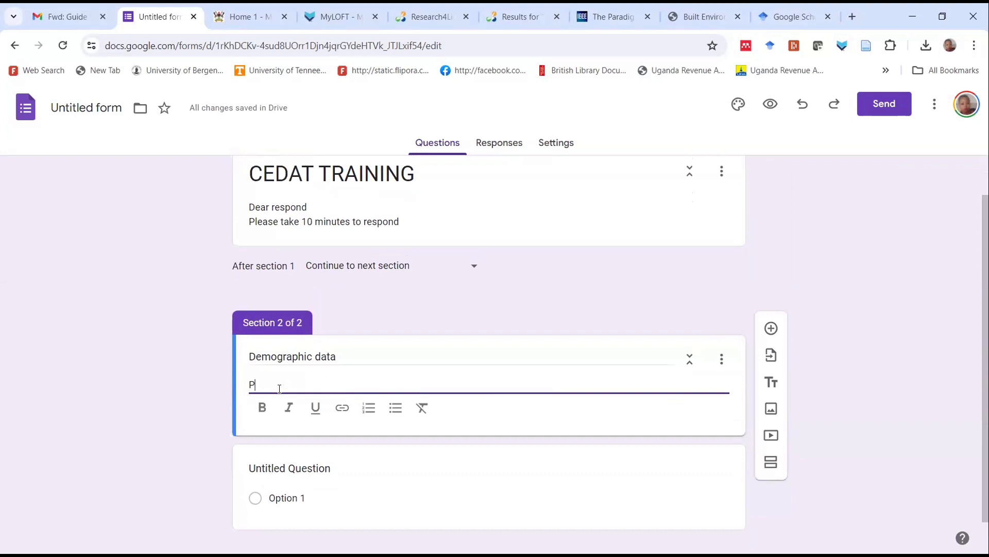
type("lease tick t")
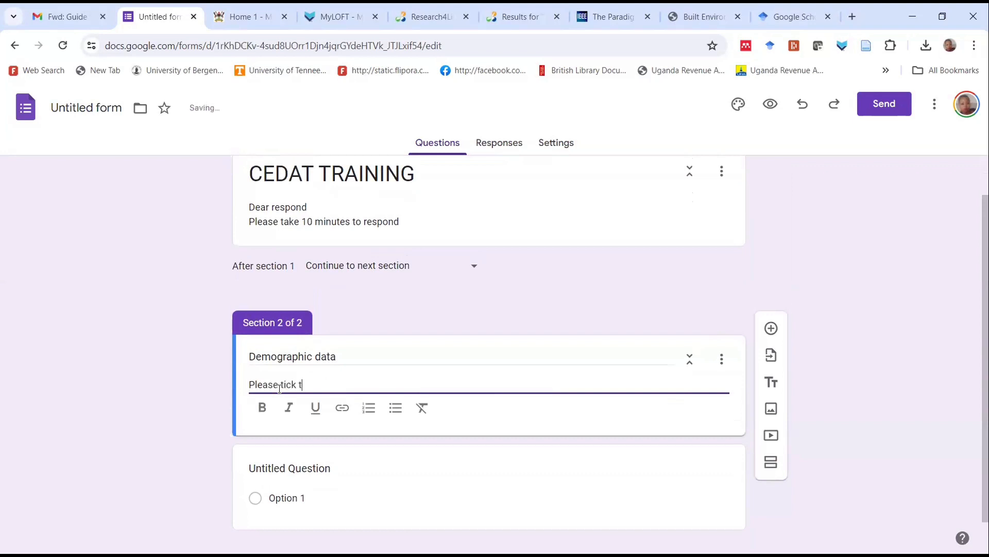
type("he correct option")
Replace the untitled question's text in the Demographic data section with "Gender"
scroll(345, 434, "down", 1)
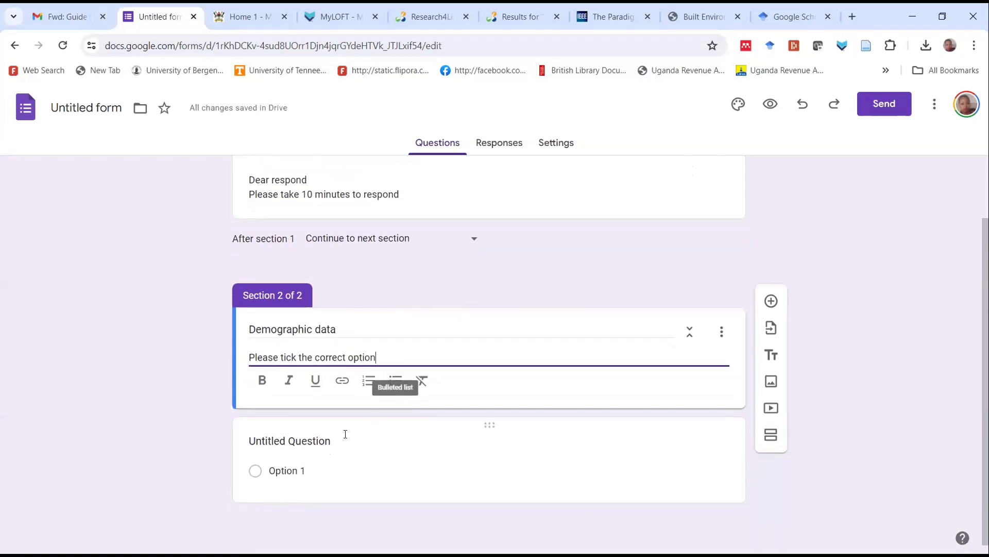
left_click(274, 442)
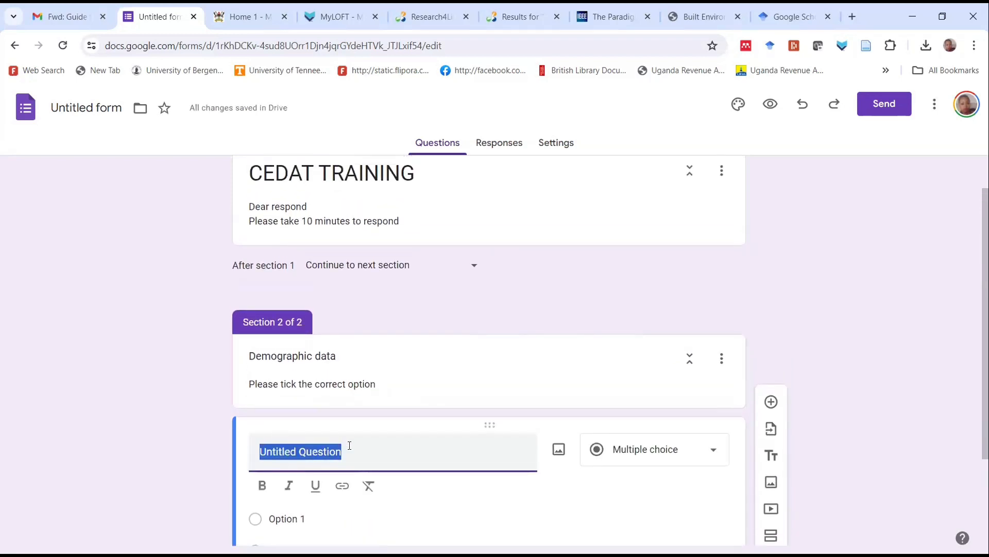
type("G")
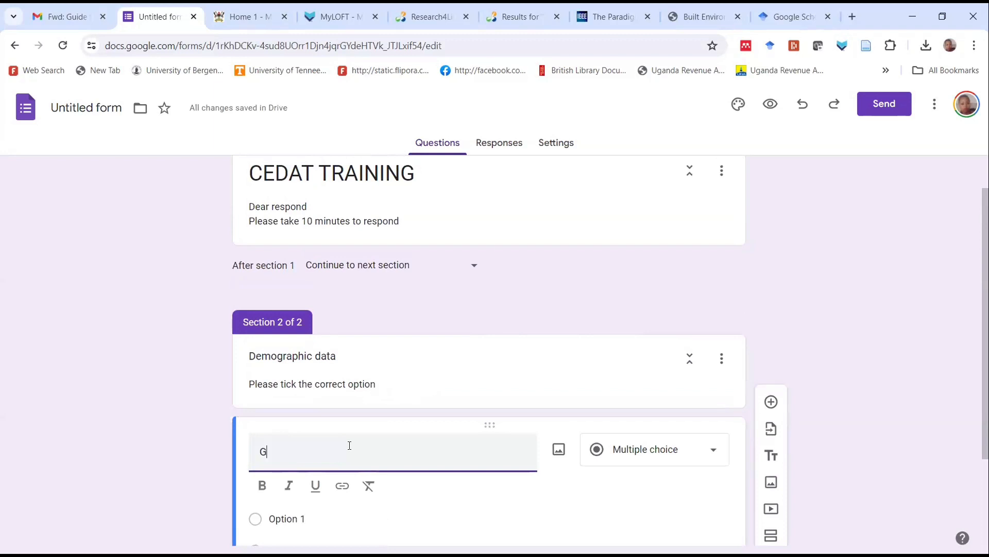
type("e")
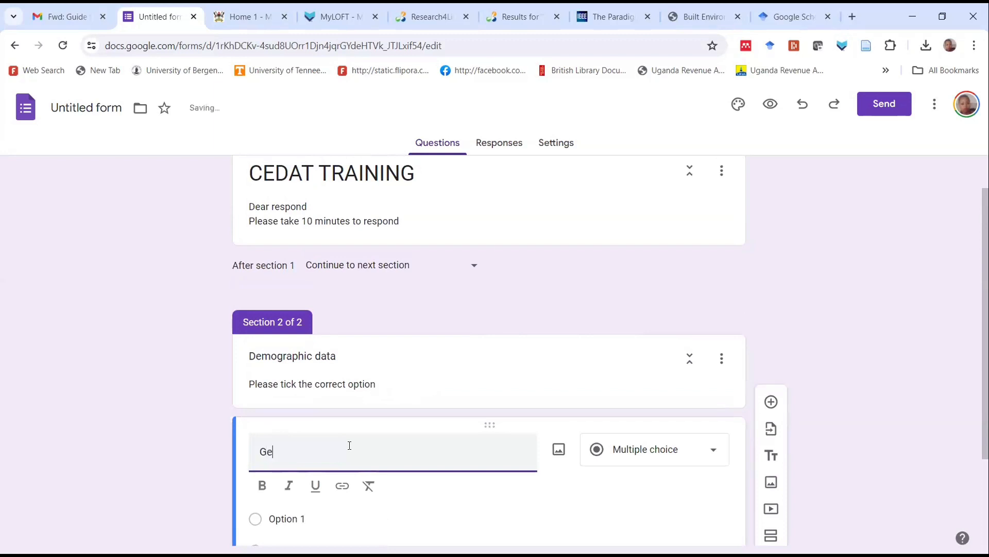
type("nder")
Set the Gender question's answer options to "Male" and "Female"
scroll(361, 444, "down", 1)
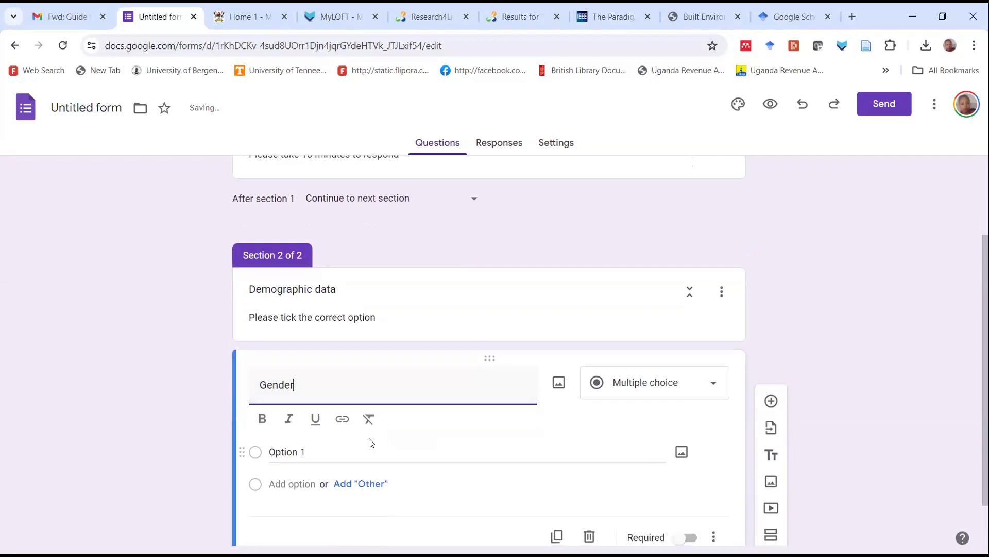
left_click(280, 453)
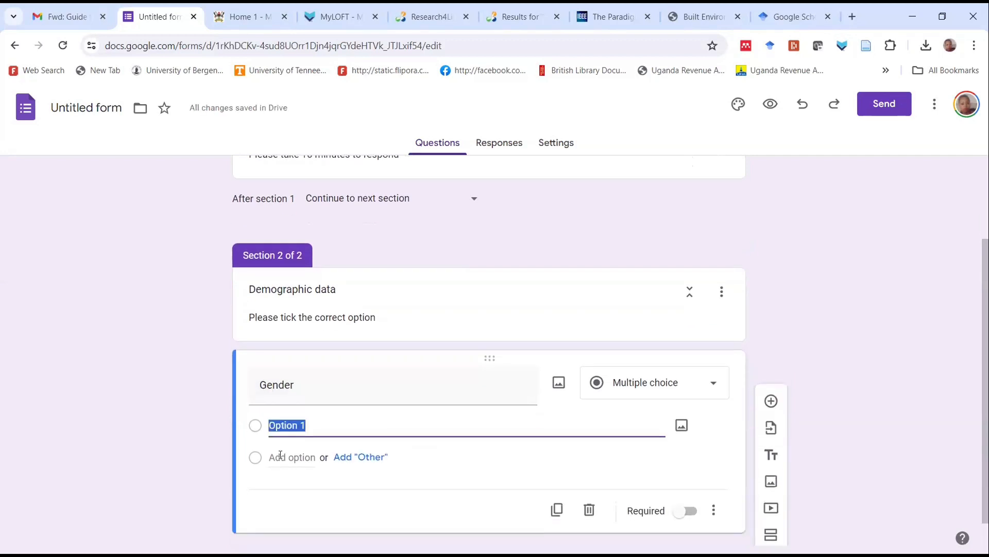
type("Male")
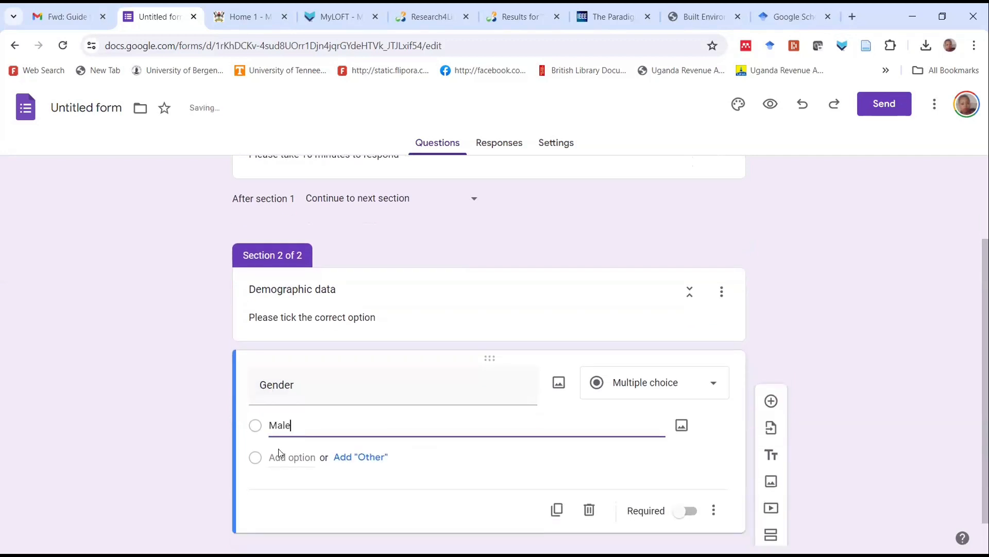
left_click(283, 484)
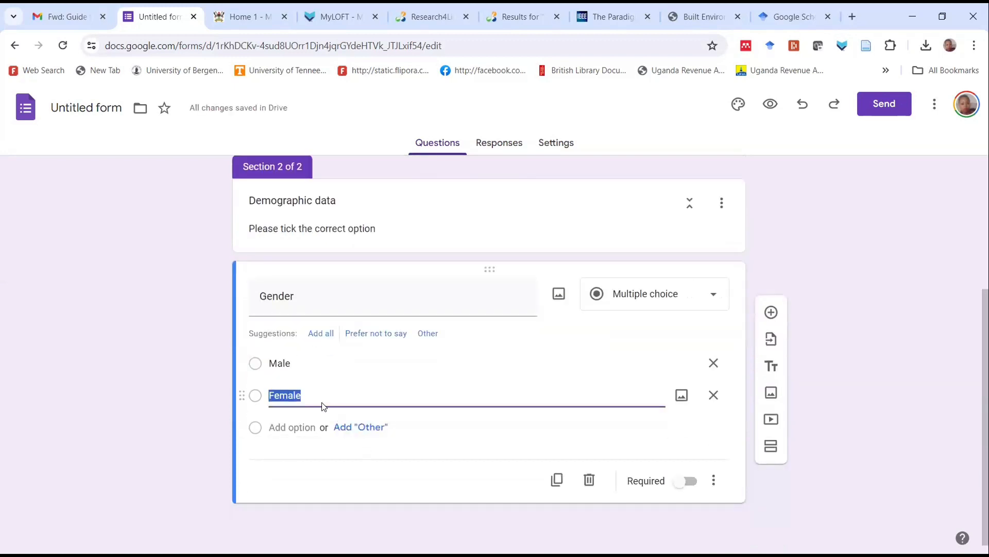
Make the Gender question required
left_click(678, 484)
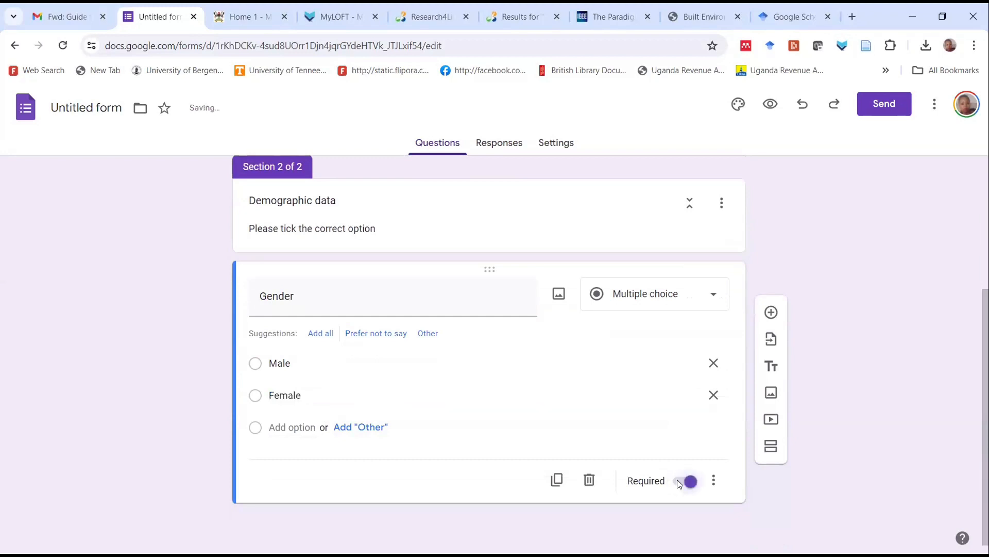
left_click(681, 485)
left_click(680, 484)
Duplicate the Gender question and change the copy's question text to "Age"
left_click(557, 481)
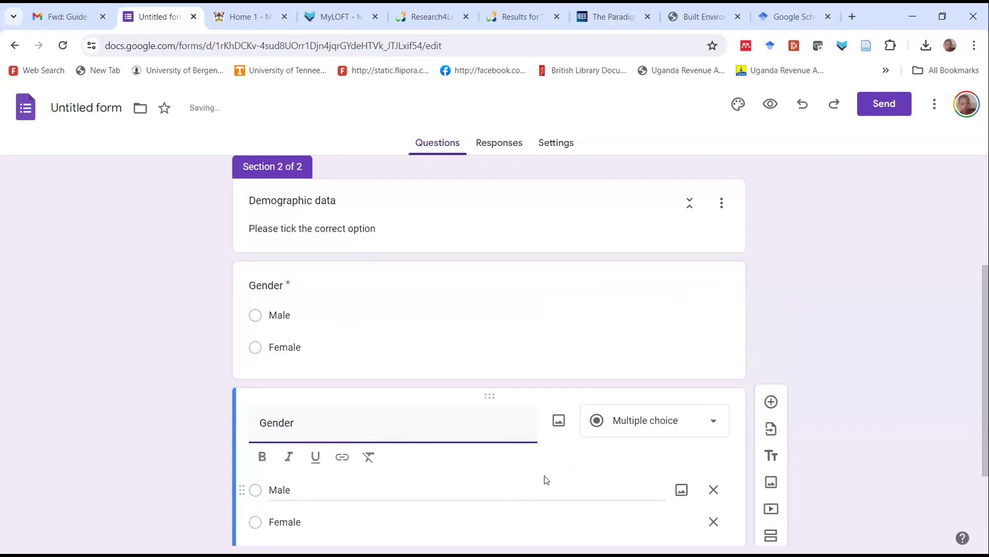
double_click(257, 427)
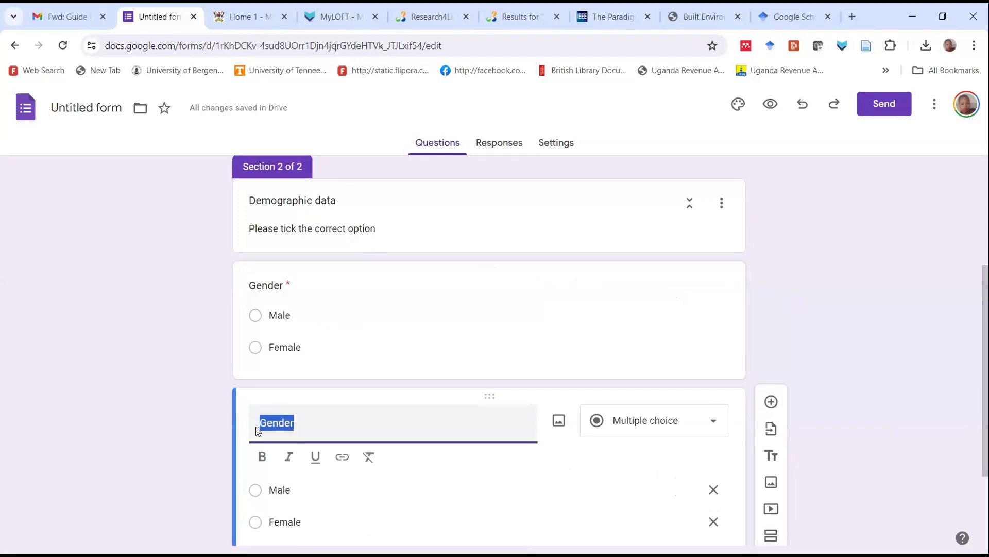
type("A")
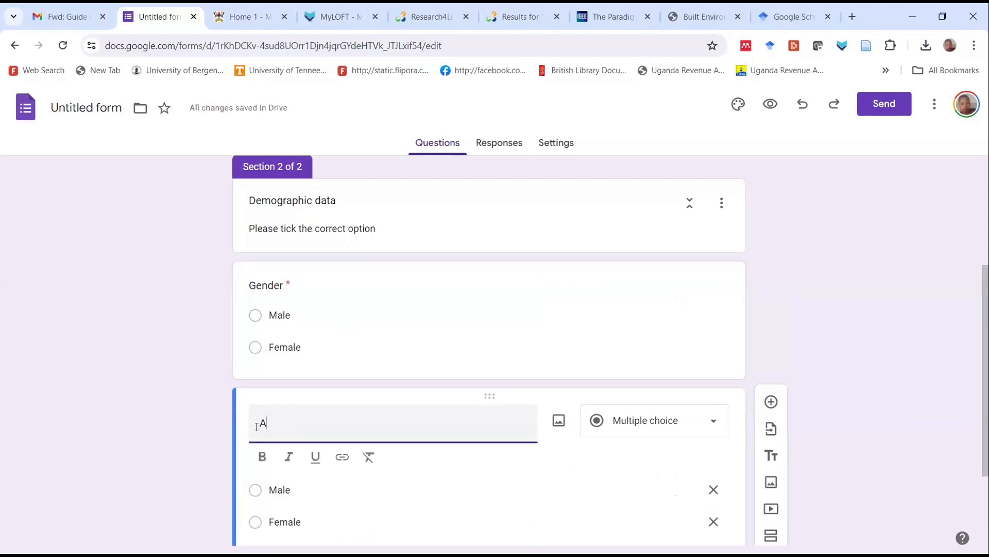
type("ge")
Replace the Age question's two copied options with the ranges "25-35" and "36-40"
double_click(280, 490)
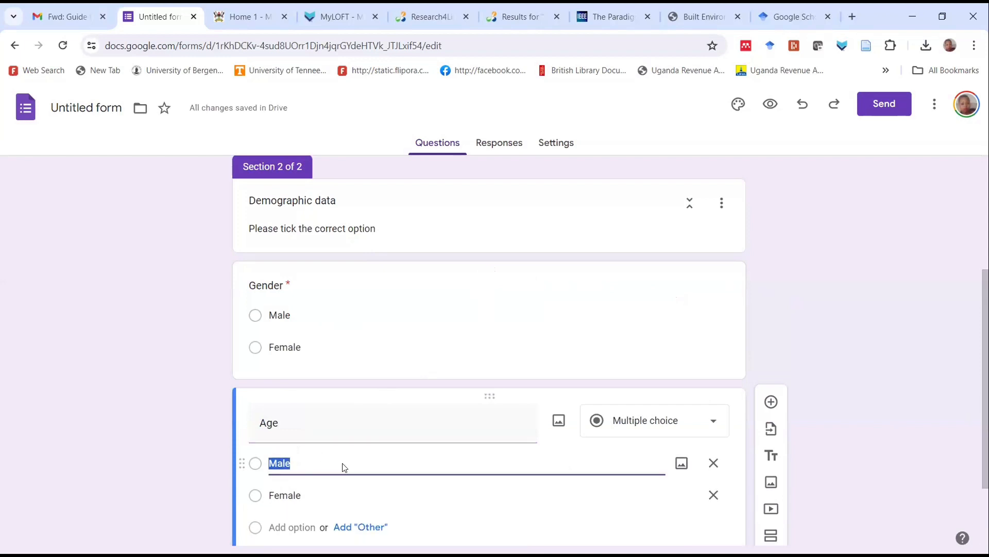
type("25-2")
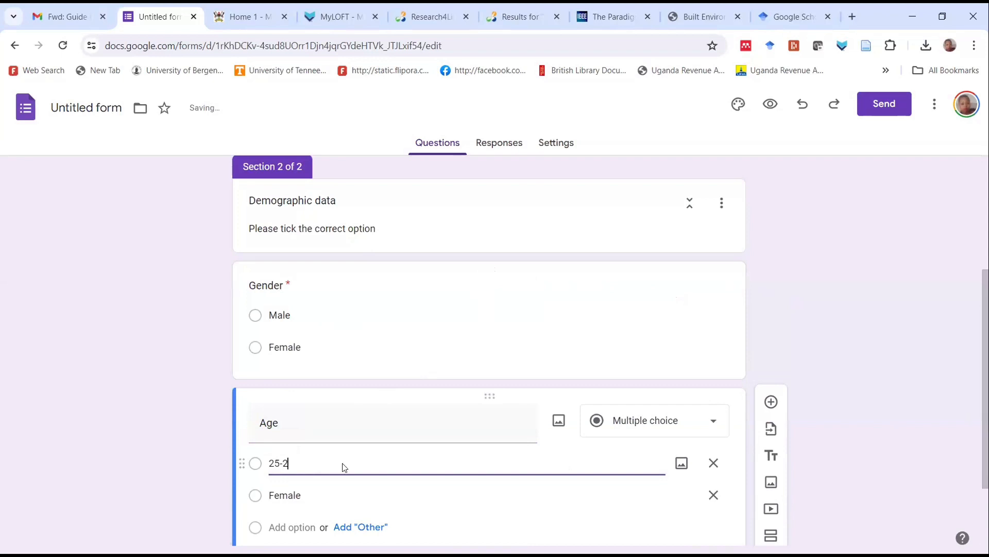
key("BackSpace")
type("35")
left_click(312, 496)
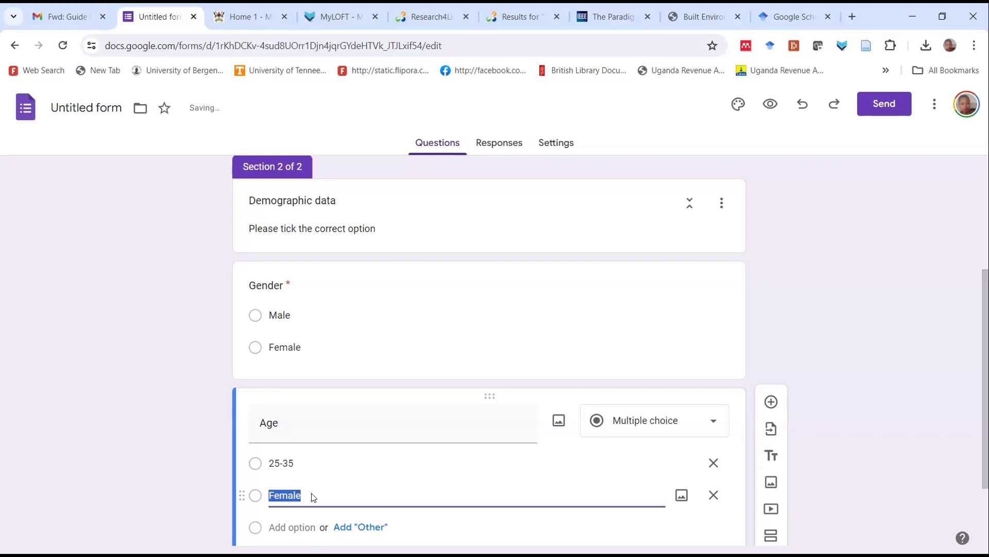
type("36-40")
Add a third option, "41-45", to the Age question
scroll(510, 466, "down", 2)
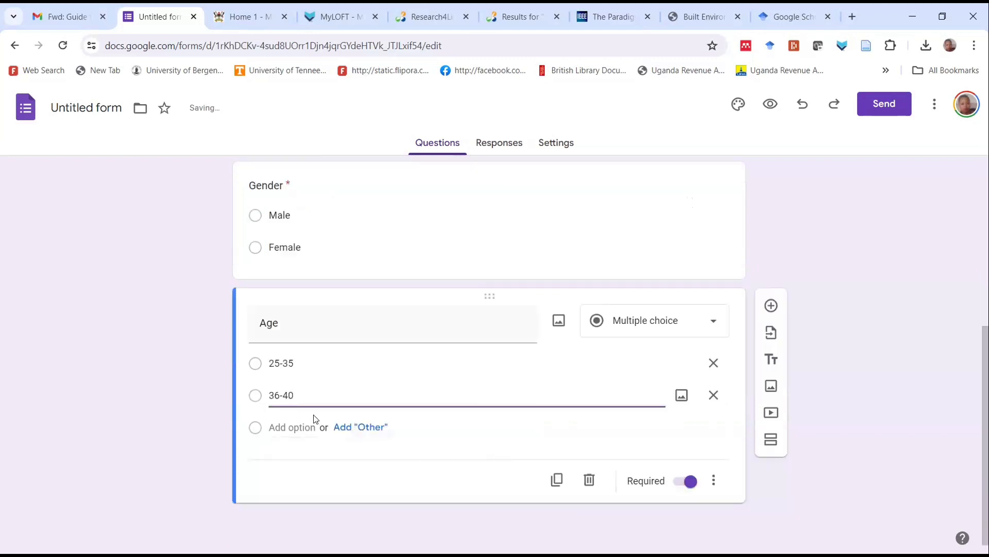
left_click(270, 426)
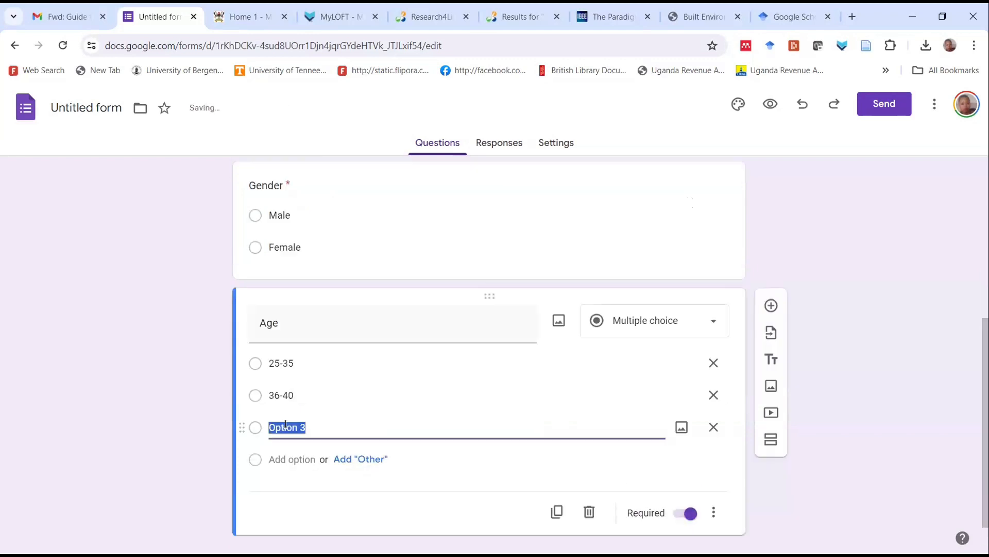
type("41-45")
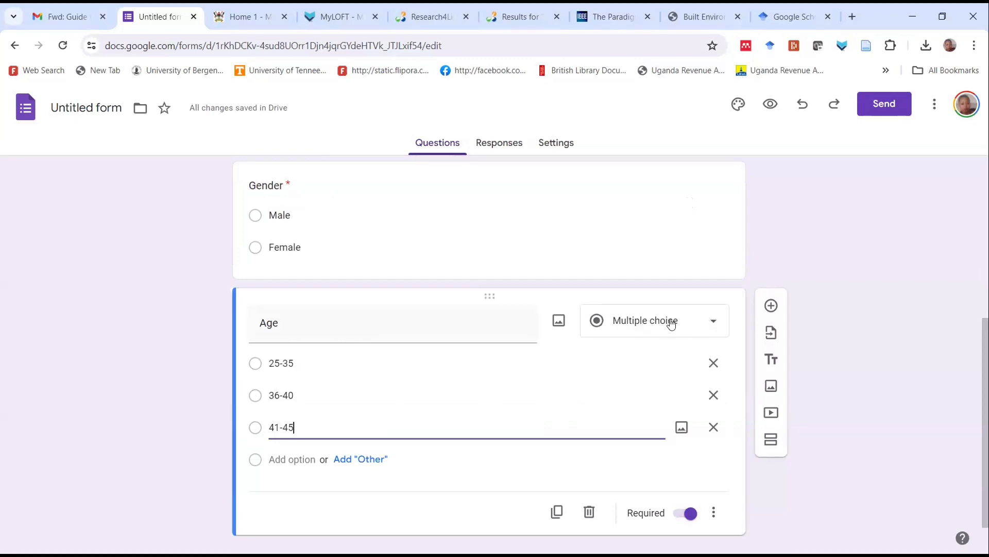
left_click(713, 323)
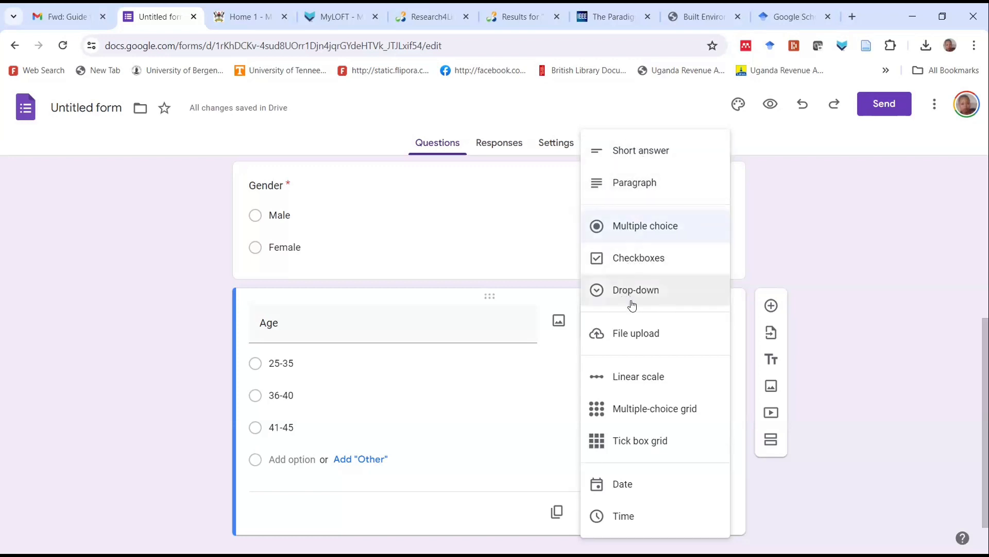
left_click(516, 415)
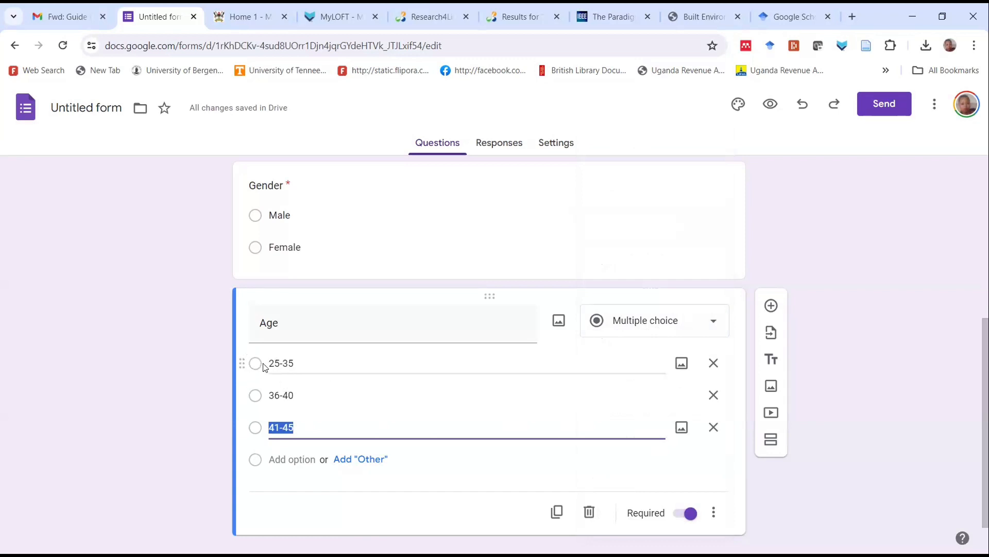
Add a new question below Age with the text "Highest cademic qualification"
scroll(621, 447, "down", 1)
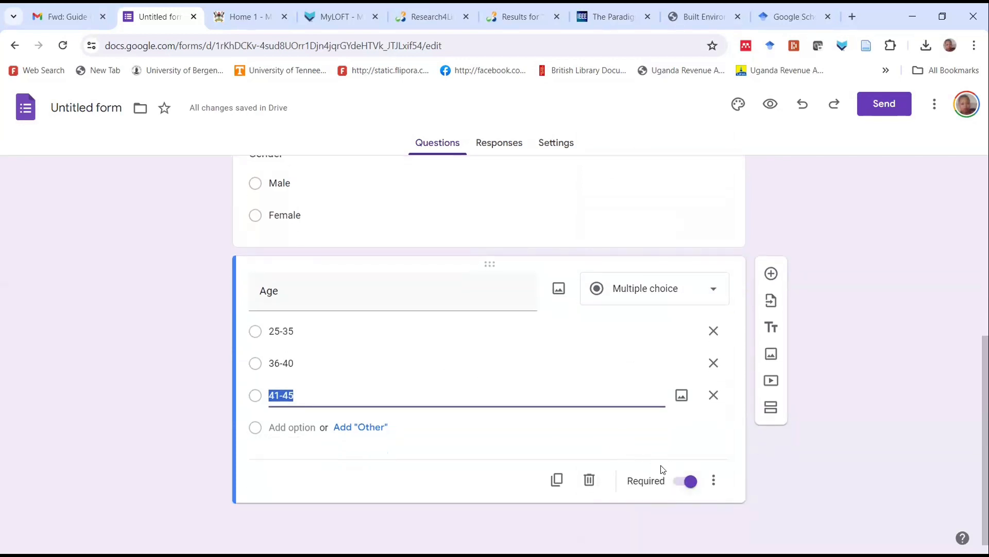
left_click(769, 272)
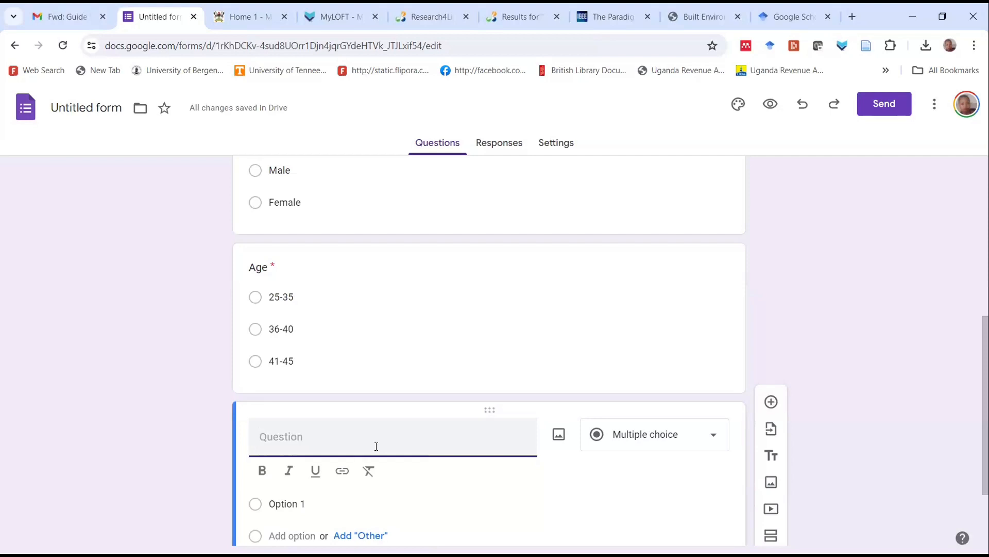
type("Highest cade")
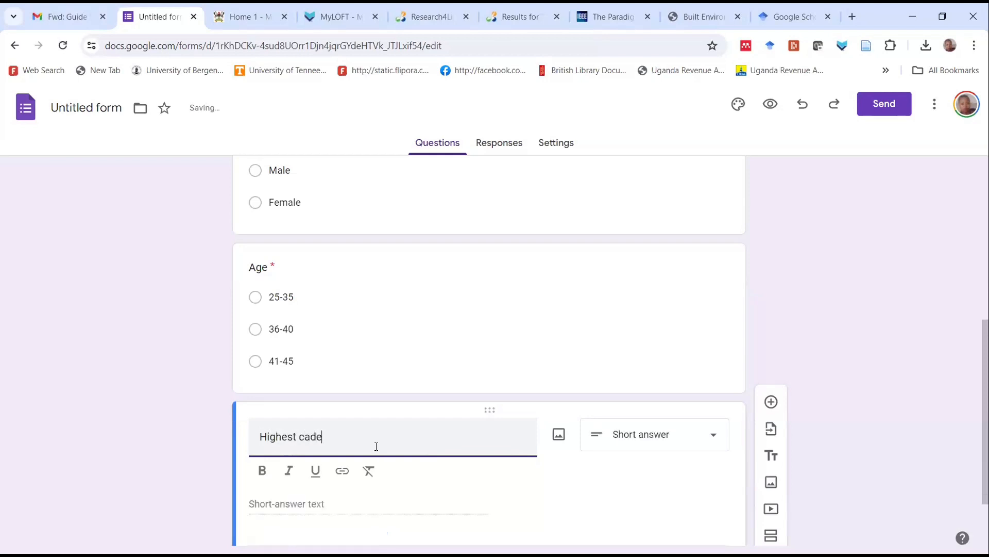
type("mic q")
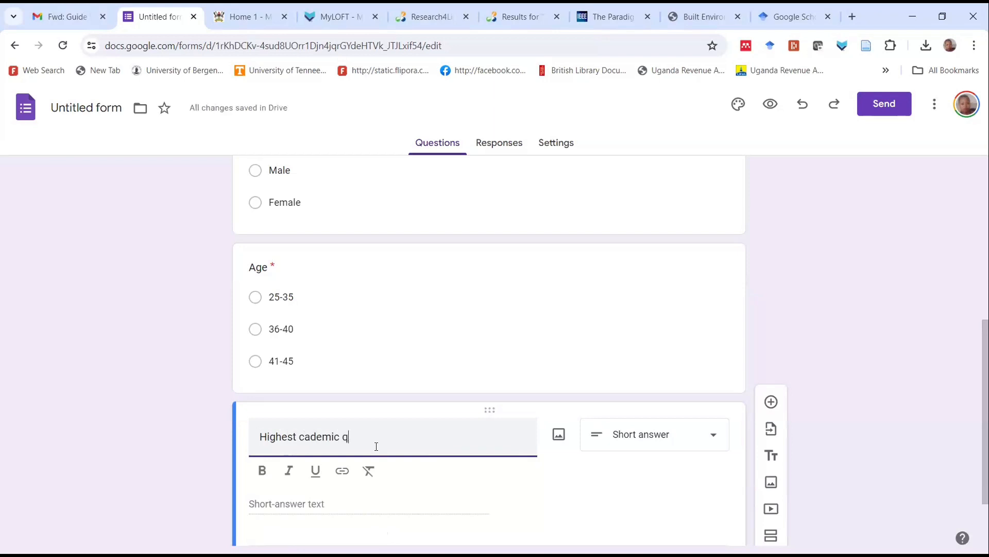
type("uali")
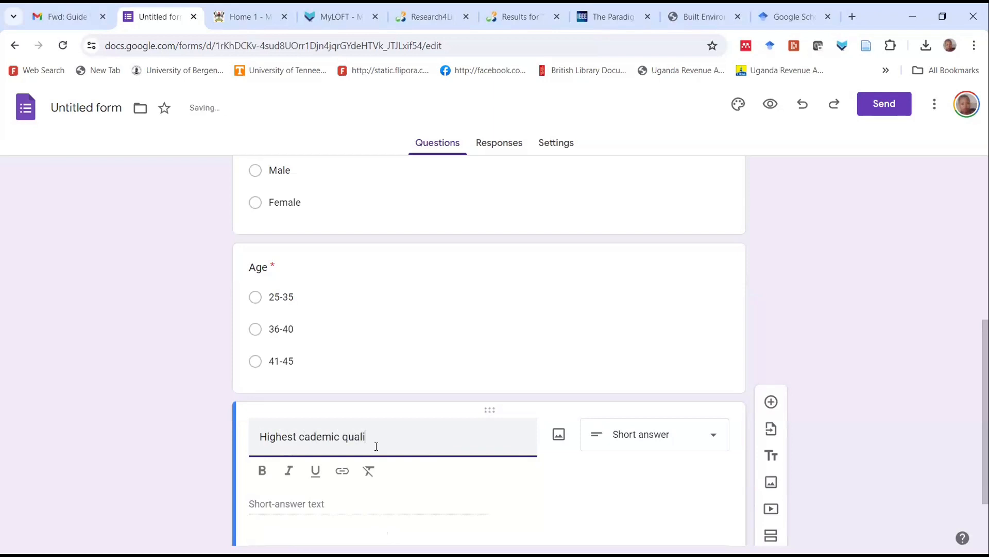
type("fication")
Change the qualification question's type to Multiple choice
scroll(433, 435, "down", 2)
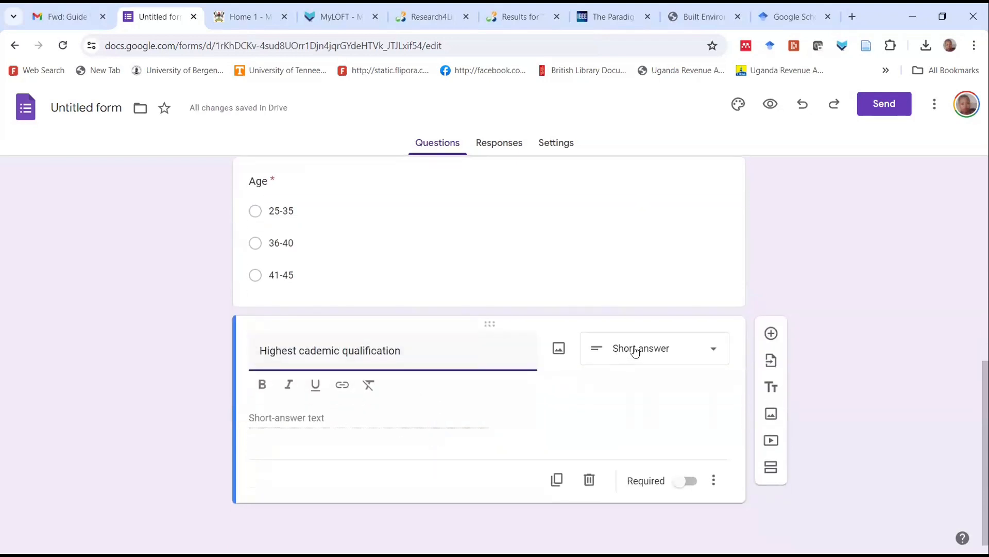
left_click(714, 350)
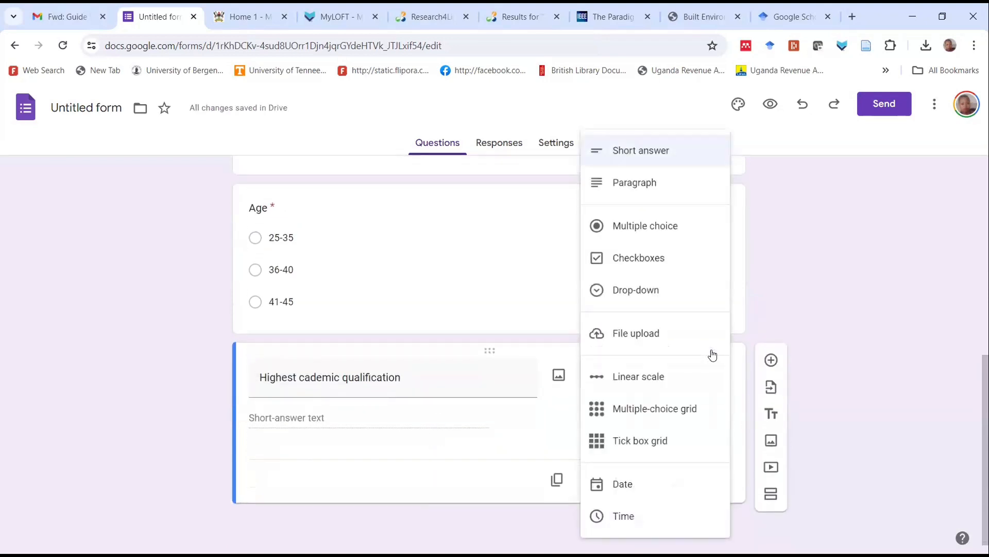
left_click(668, 226)
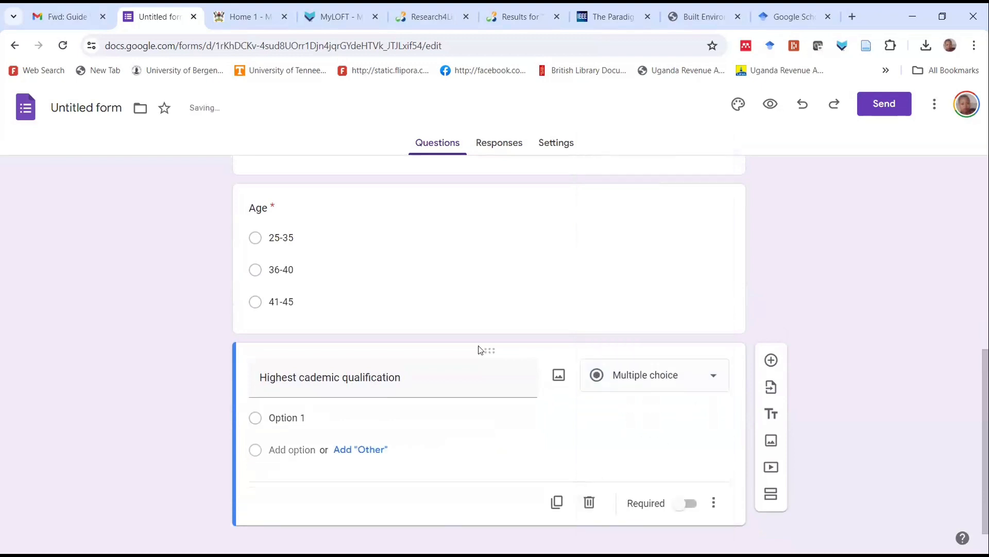
Enter "PhD" and "Master's" as the first two options of the qualification question
left_click(316, 417)
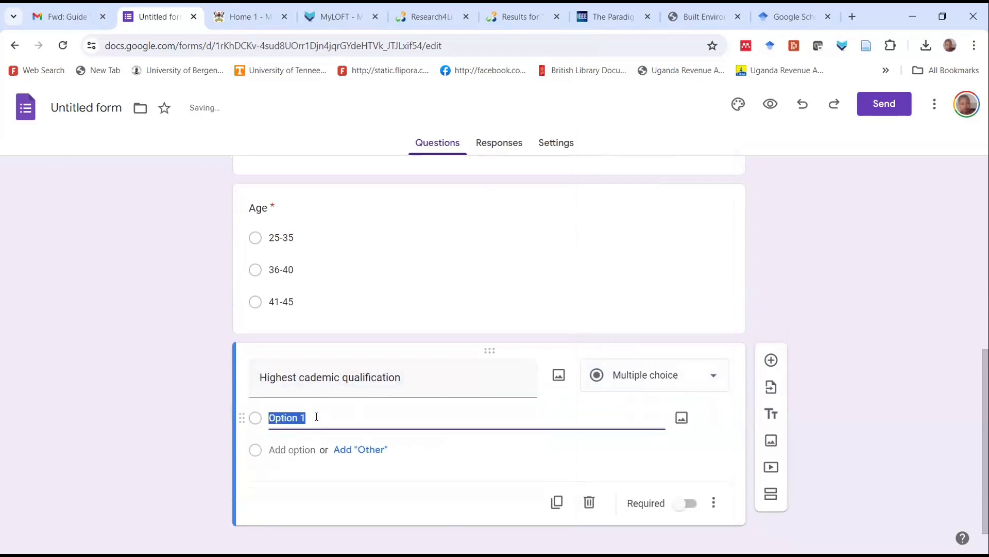
type("PhD")
left_click(303, 449)
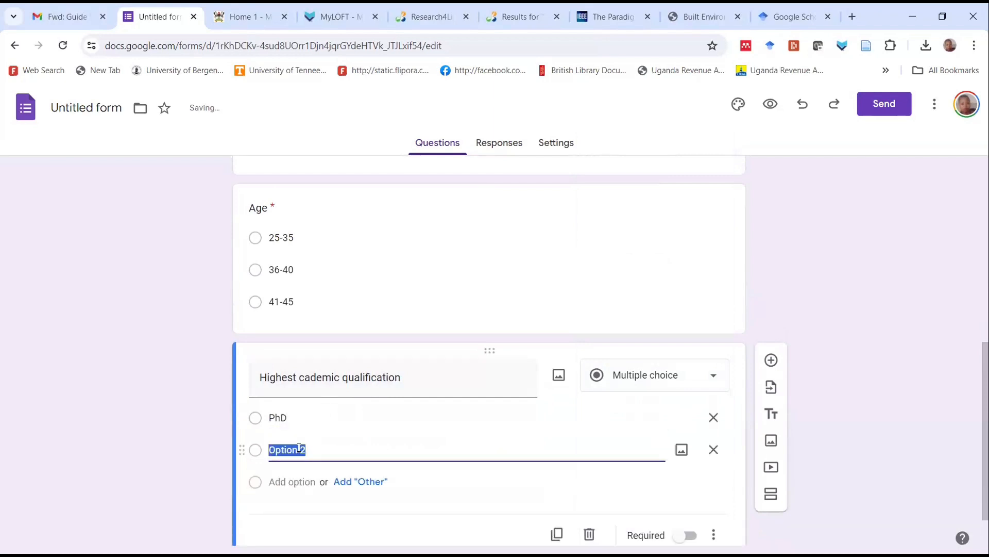
type("Master")
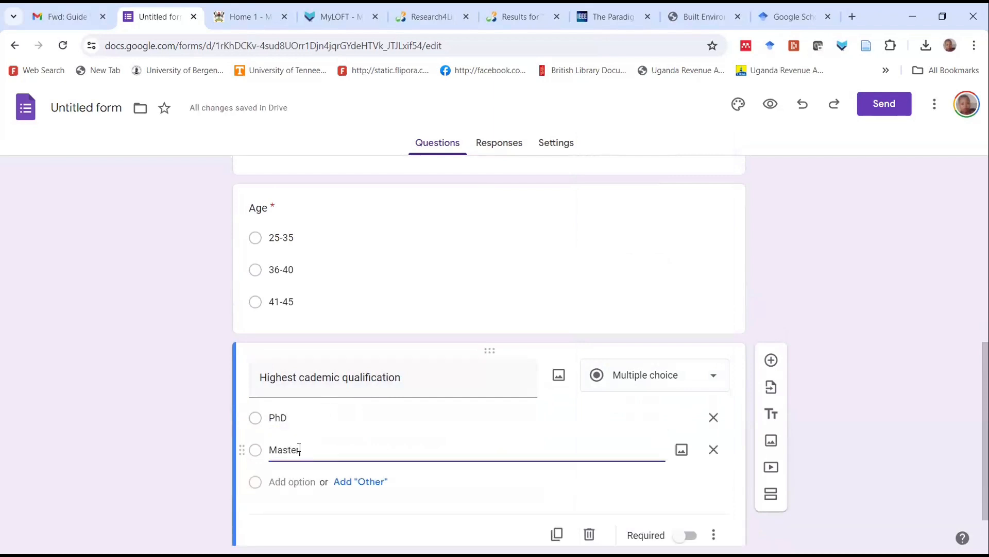
type("'s")
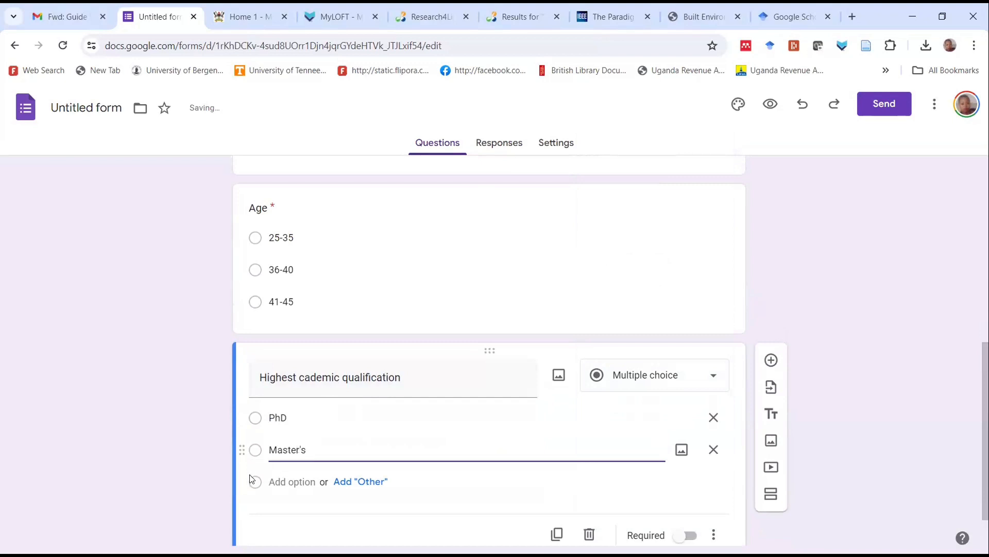
Add "Bachelor's" as the third option of the qualification question
left_click(269, 481)
type("B")
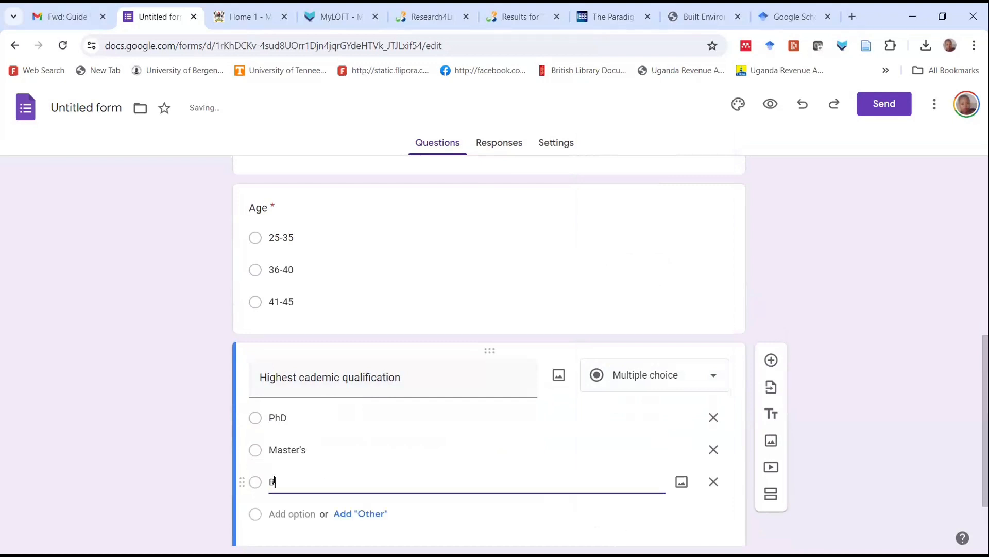
type("achelo")
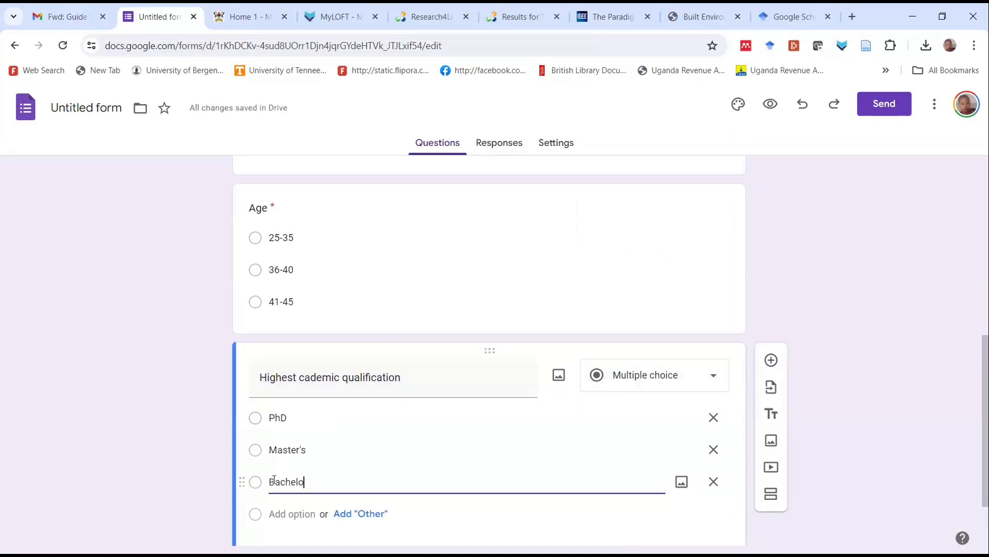
type("r")
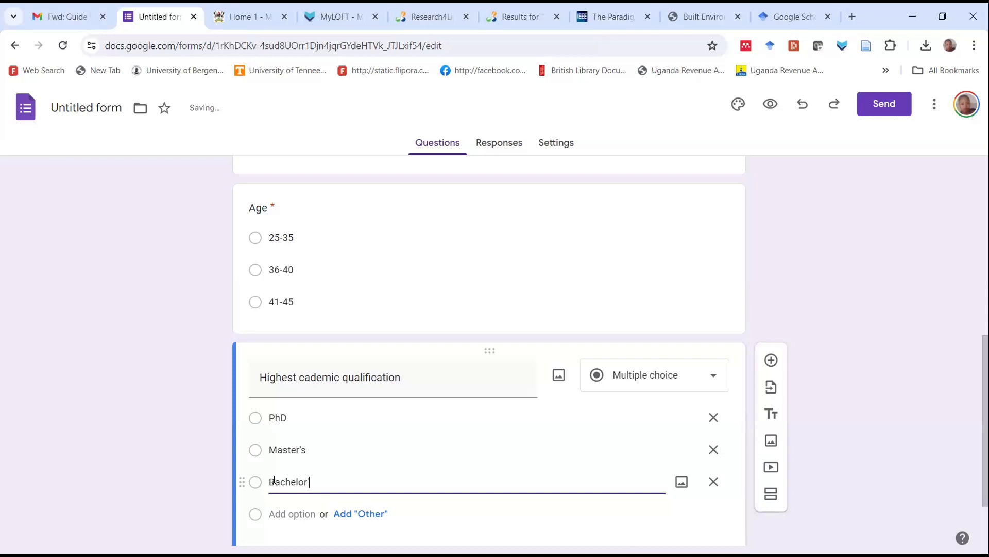
type("'s")
Add a fourth option with its default text and an "Other" option to the qualification question
left_click(336, 502)
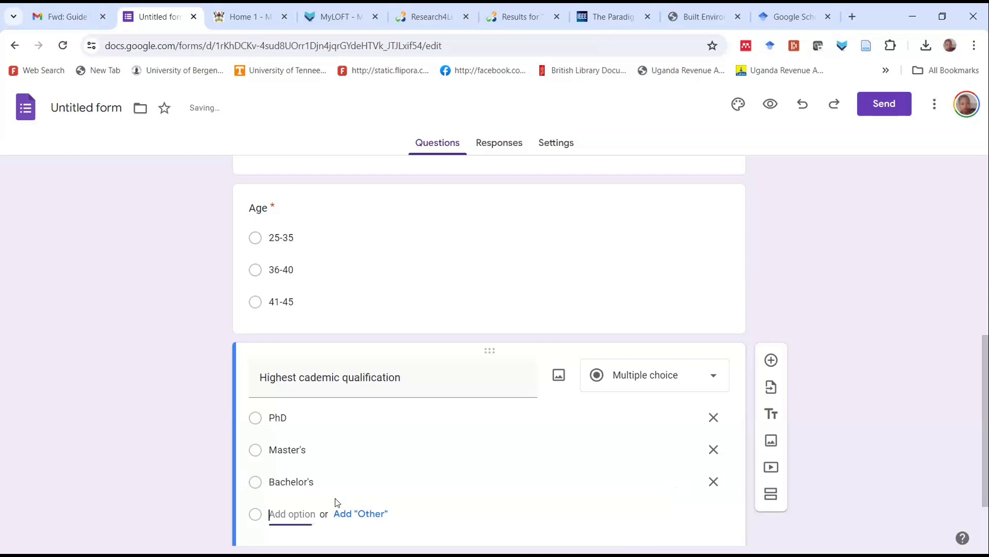
scroll(335, 484, "down", 2)
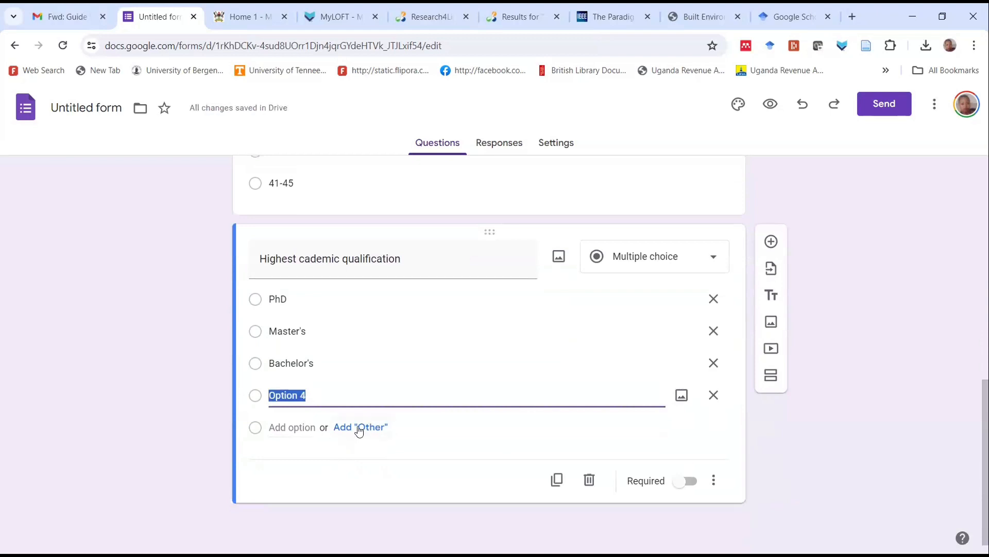
left_click(370, 429)
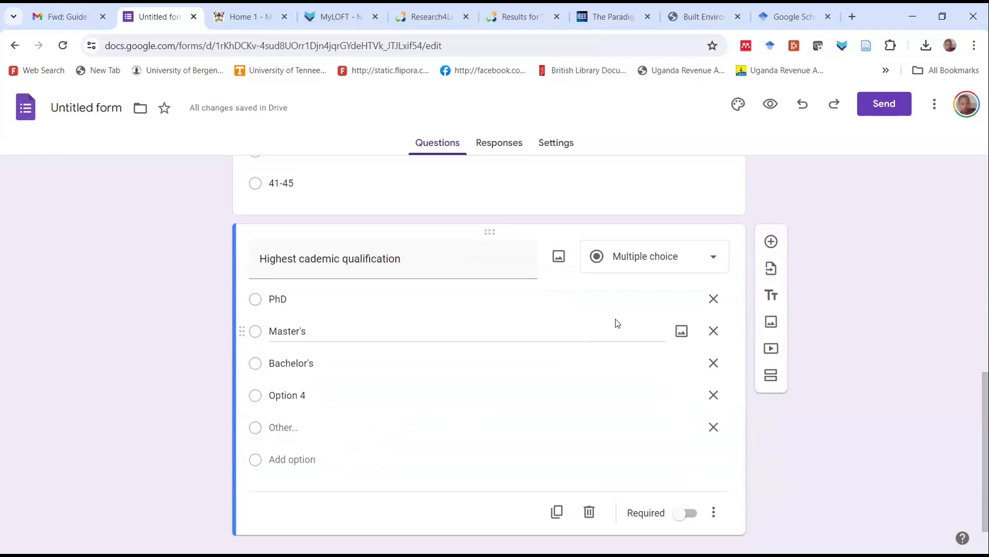
Make the highest academic qualification question required
scroll(680, 385, "down", 1)
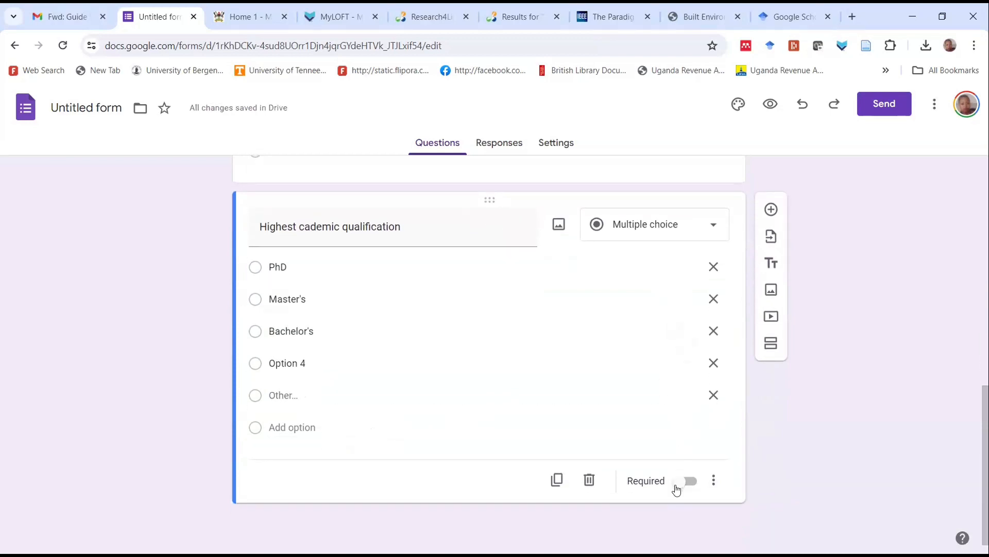
left_click(679, 482)
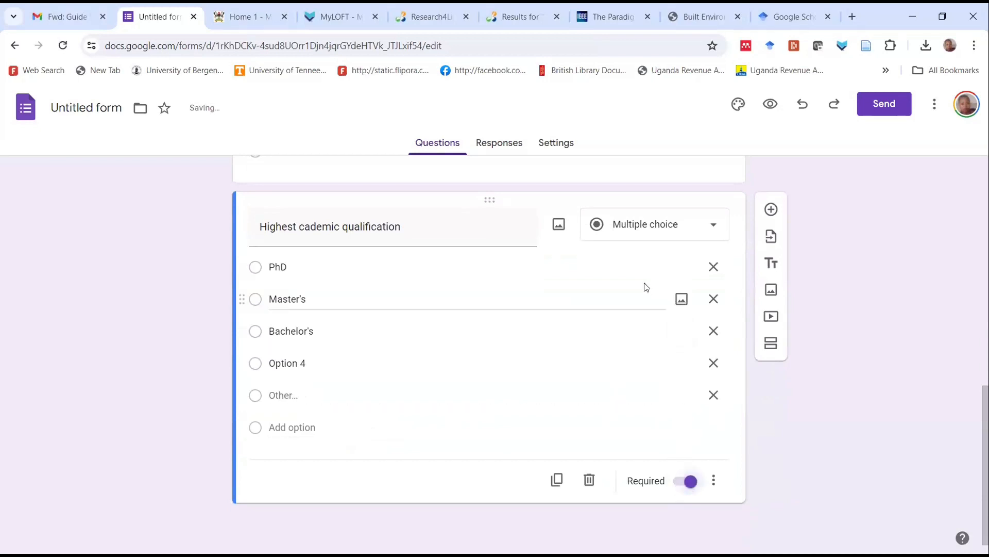
Add a blank question below the qualification question
left_click(770, 209)
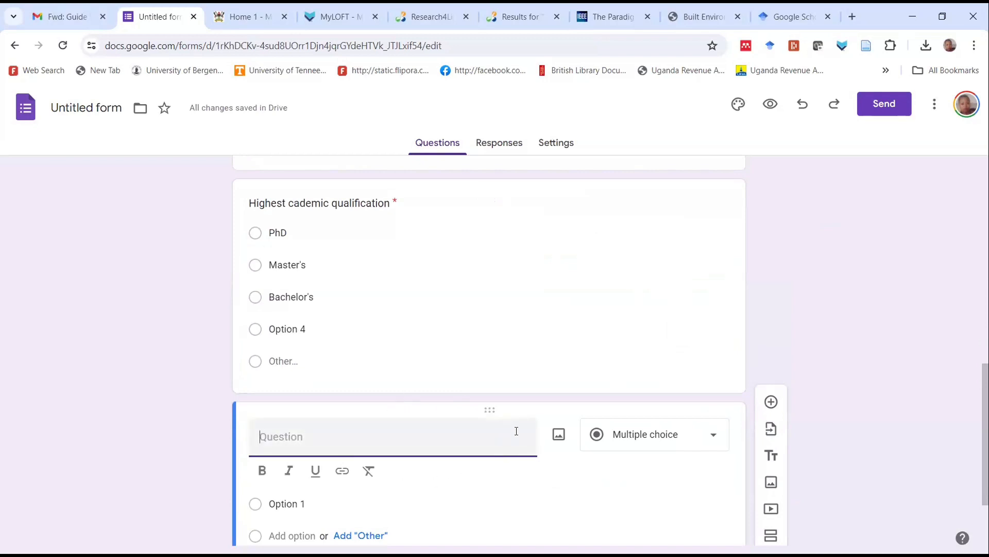
scroll(699, 401, "down", 1)
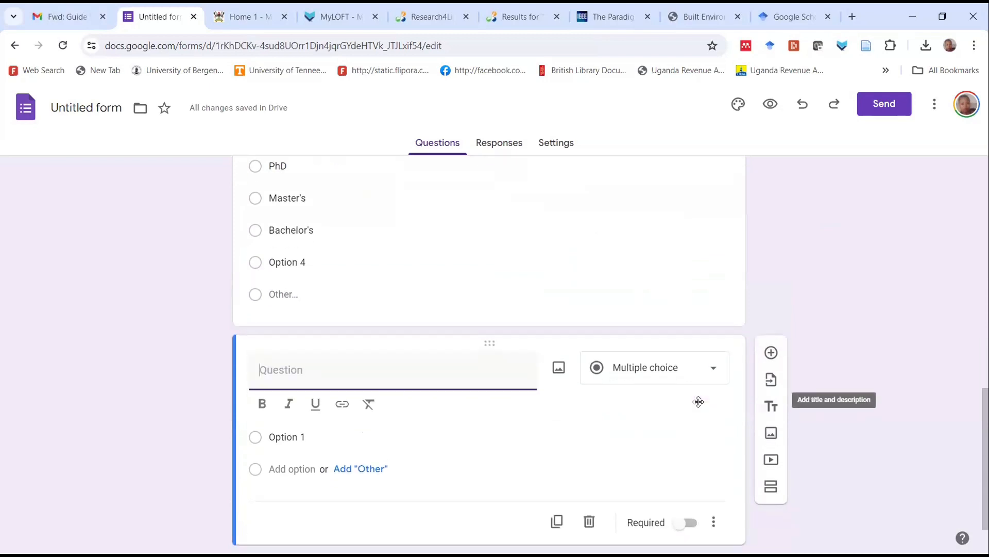
scroll(698, 401, "down", 1)
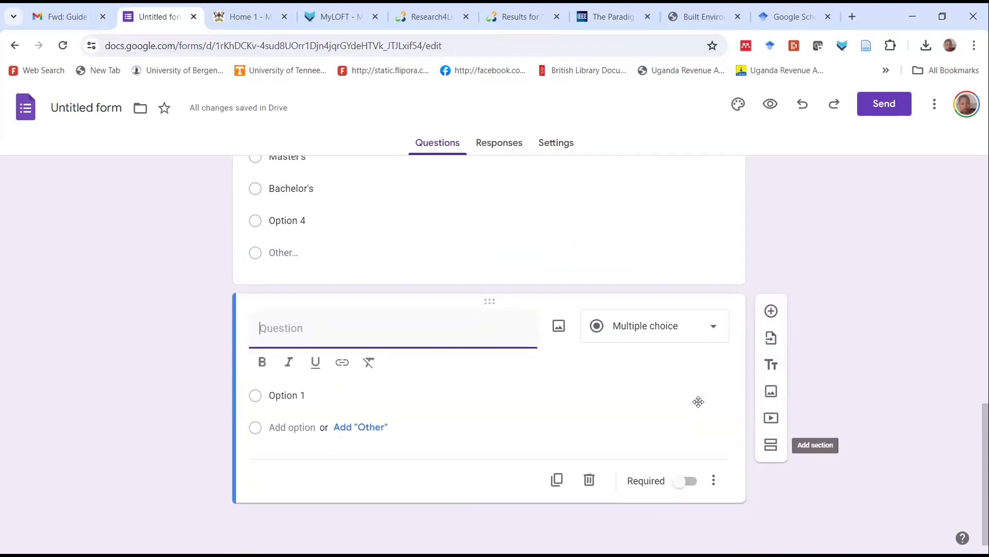
left_click(699, 400)
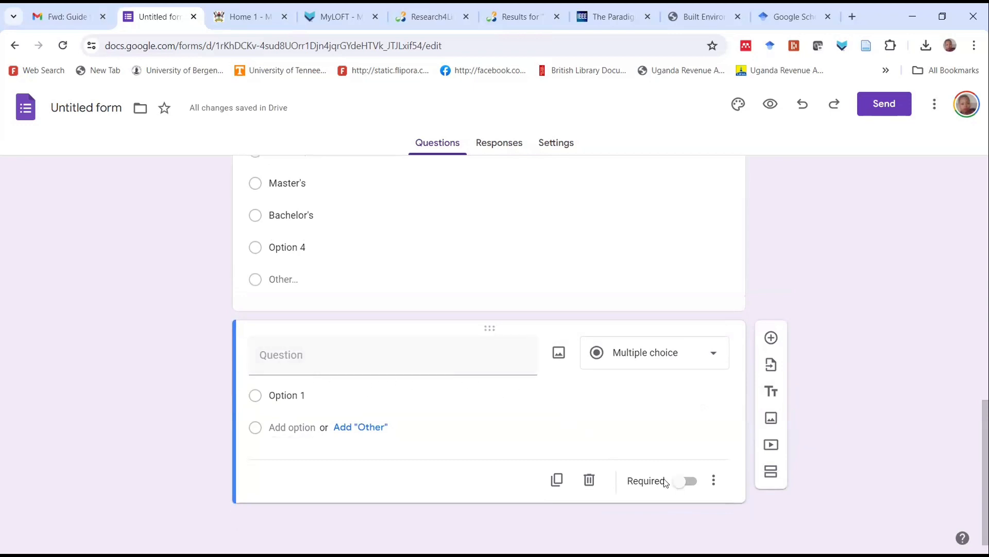
Add a third section at the end of the form and delete the blank question above it
left_click(771, 472)
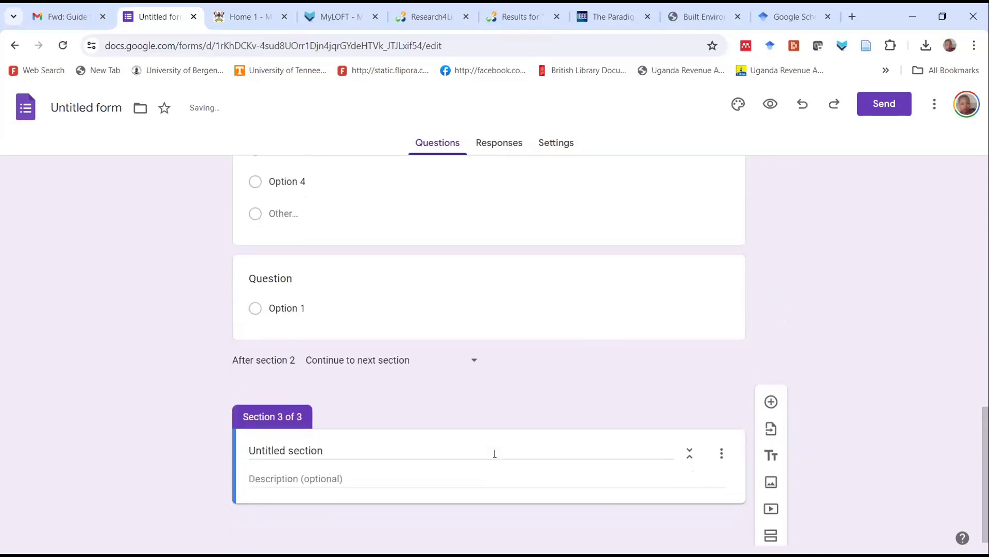
left_click(491, 257)
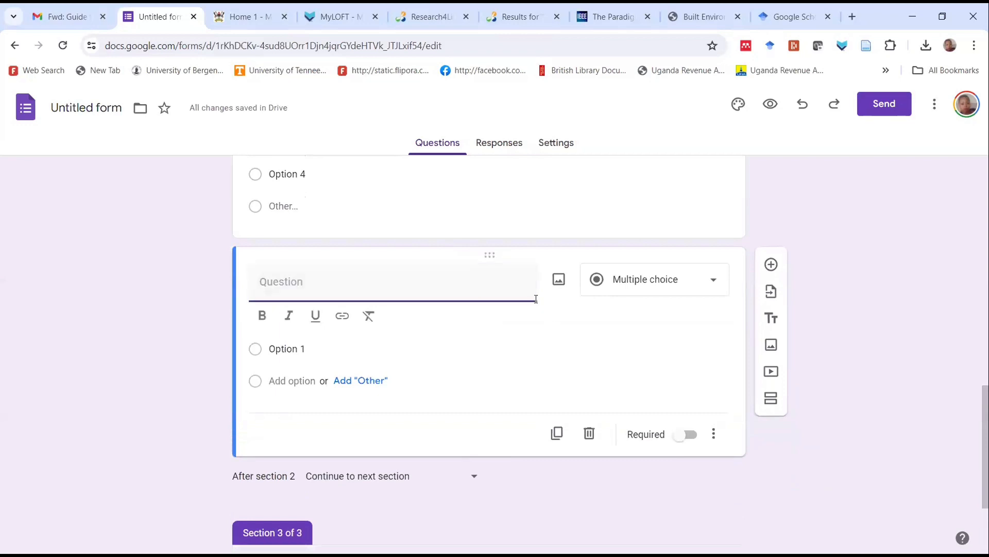
left_click(587, 434)
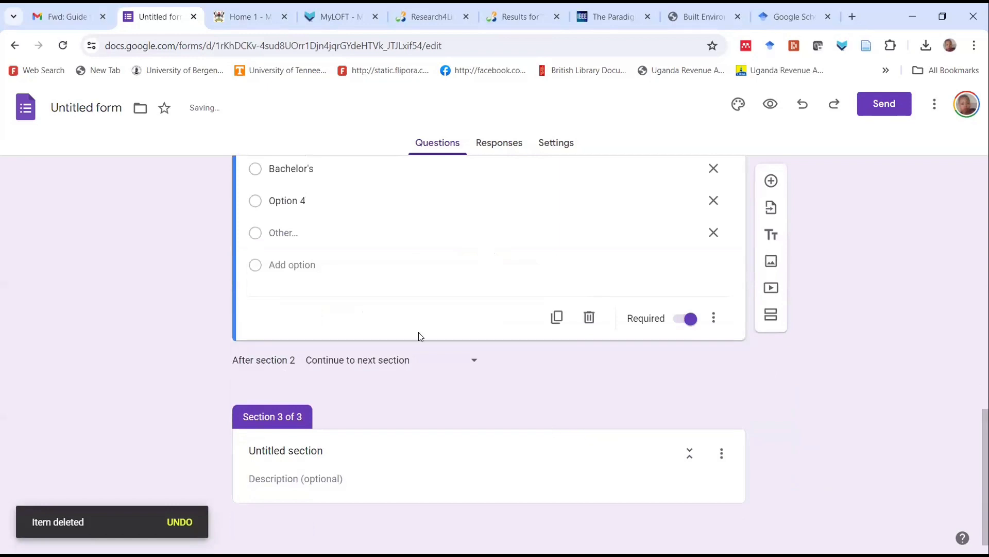
Title the third section "Level of customer satisfaction"
left_click(310, 449)
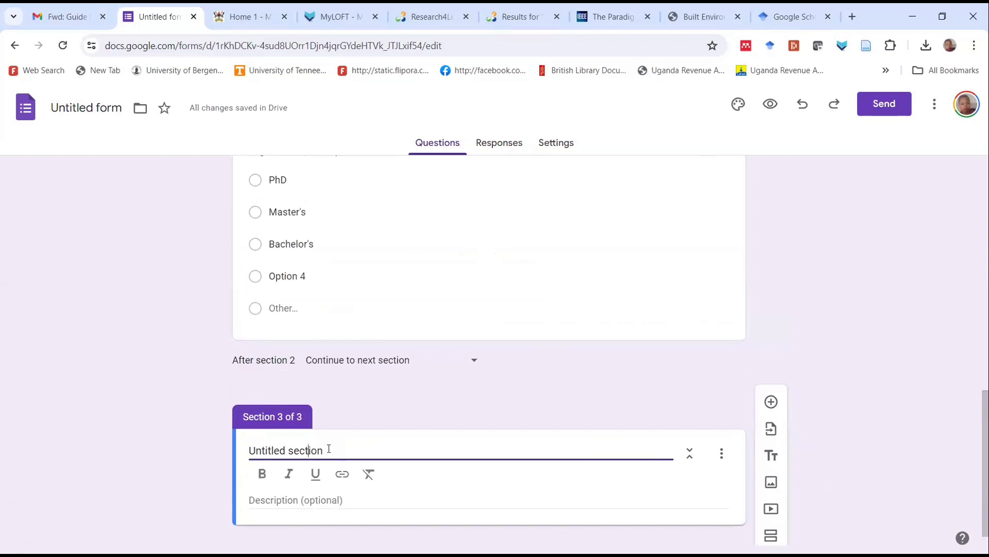
left_click_drag(324, 449, 307, 450)
key("ctrl+a")
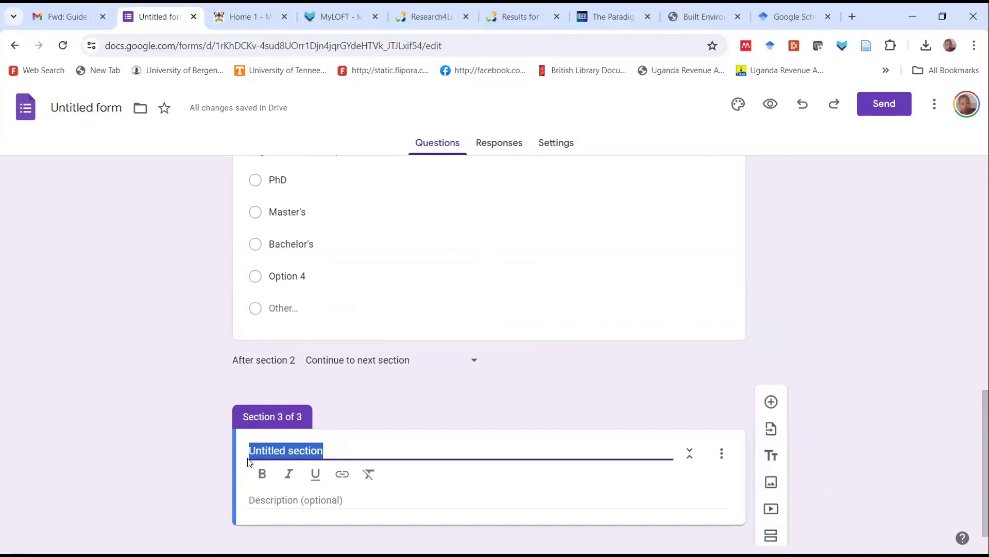
type("Level ")
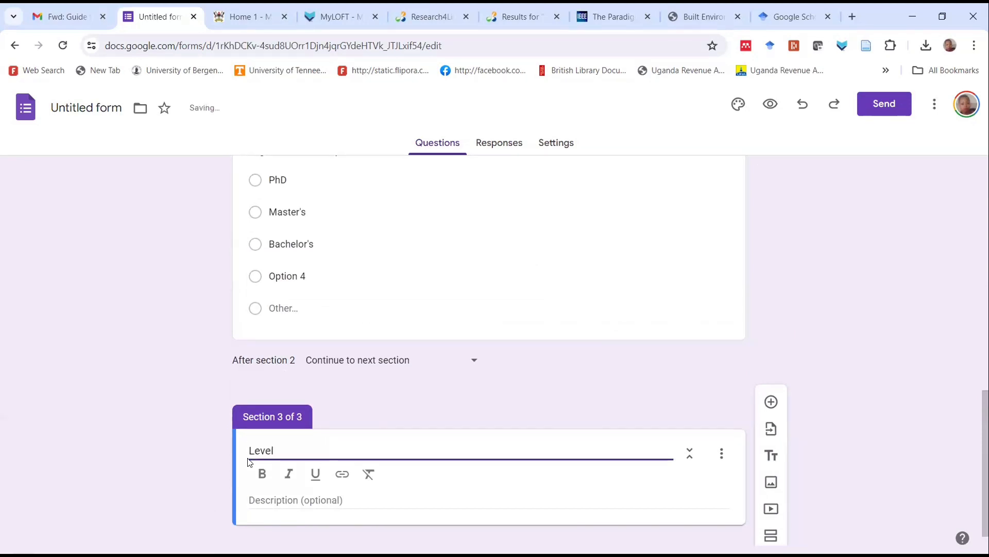
type("of")
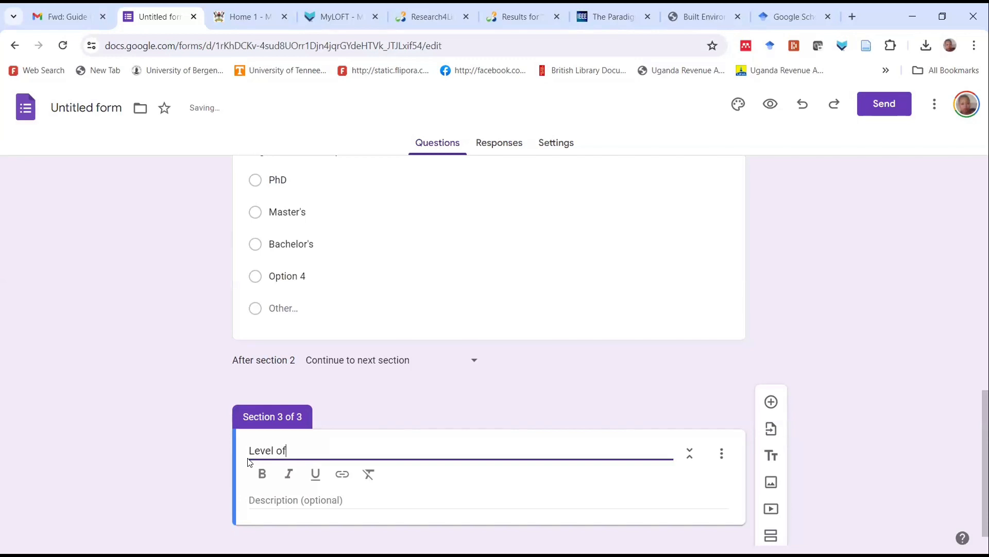
type("customer  satisfaction")
Enter "Tick the relevant options" as the third section's description
scroll(366, 484, "down", 1)
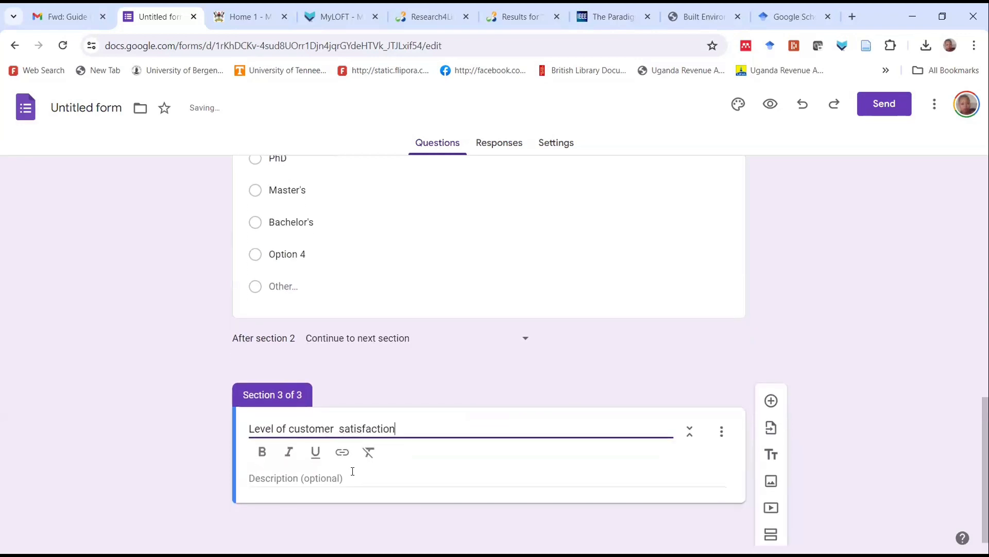
left_click(352, 471)
type("T")
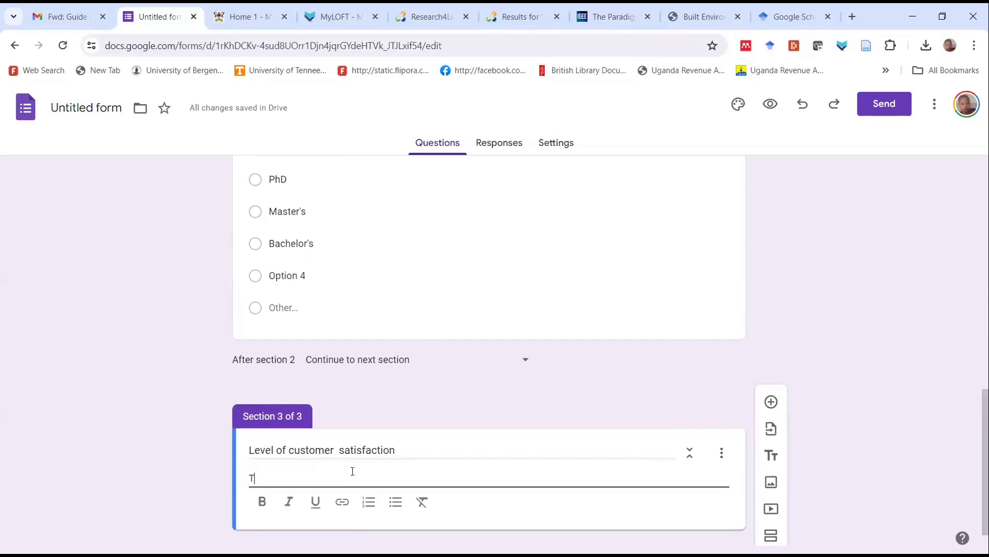
type("ick the relevant o")
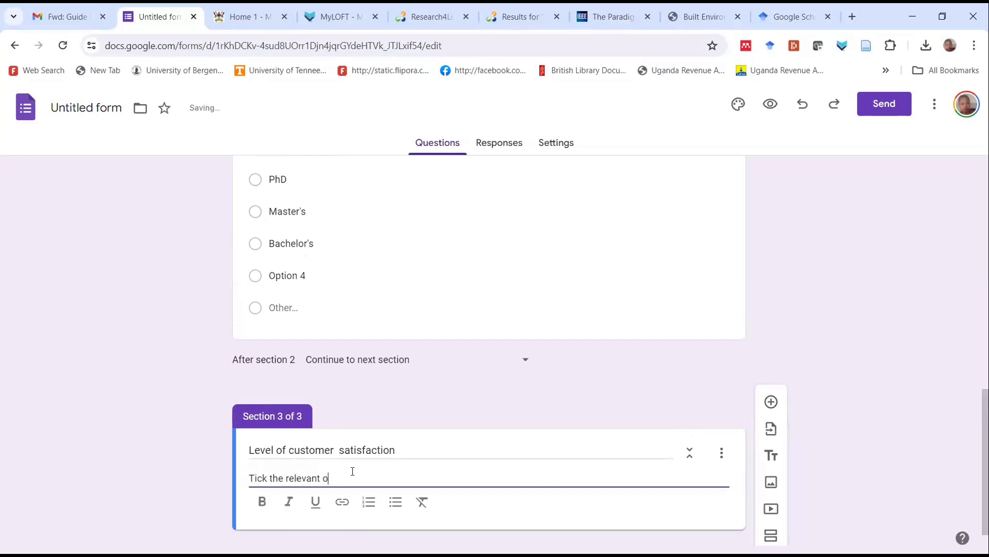
type("ptions")
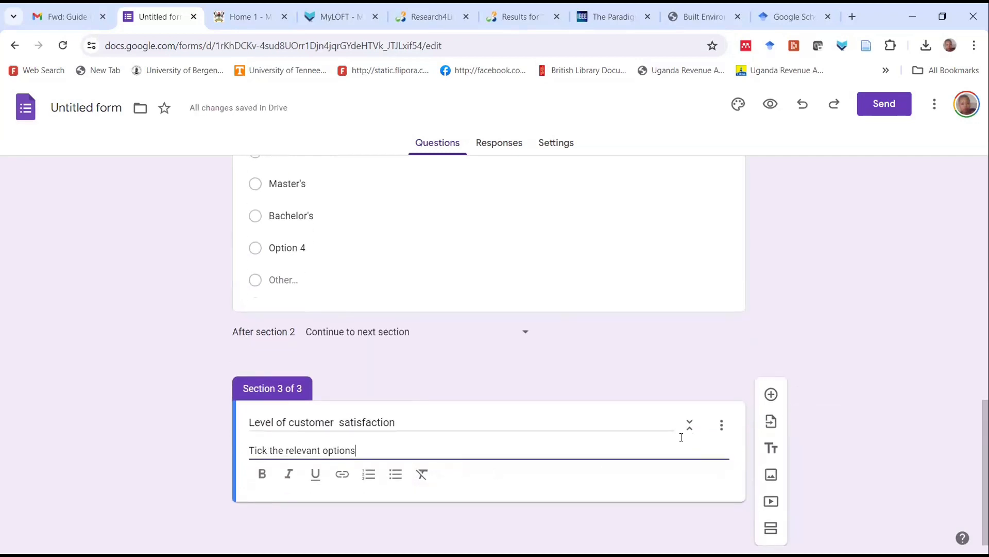
Add a question to the third section reading "To what extent was the training levant to you?"
left_click(771, 394)
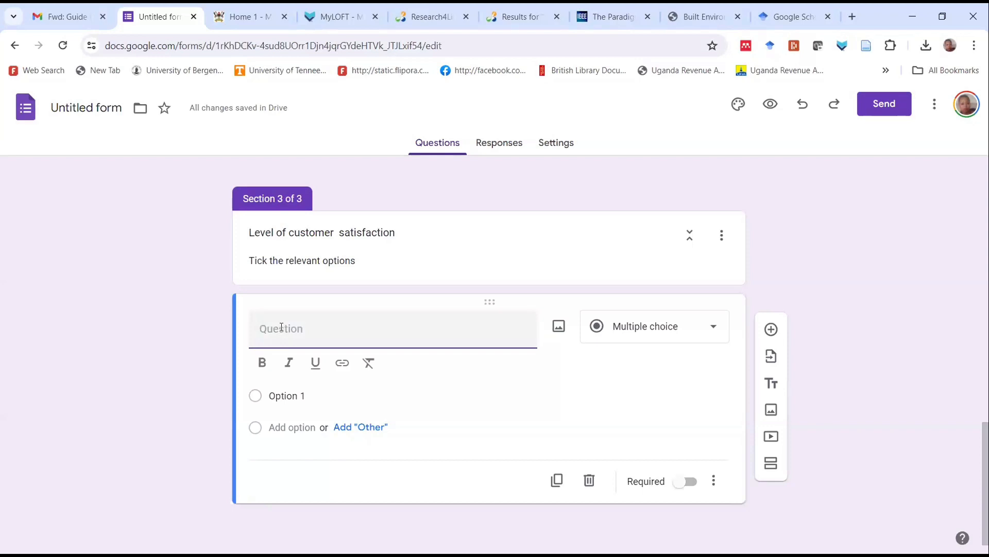
type("To w")
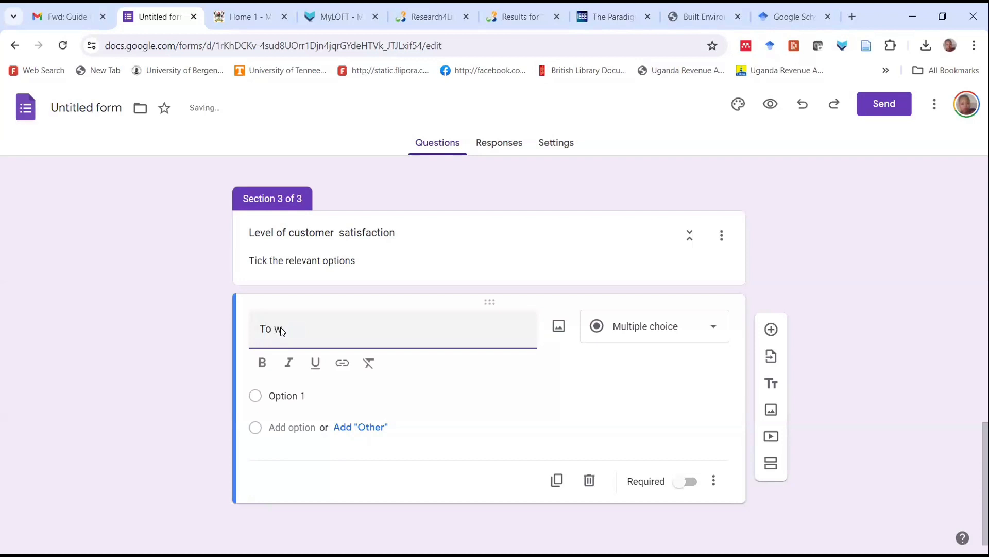
type("t")
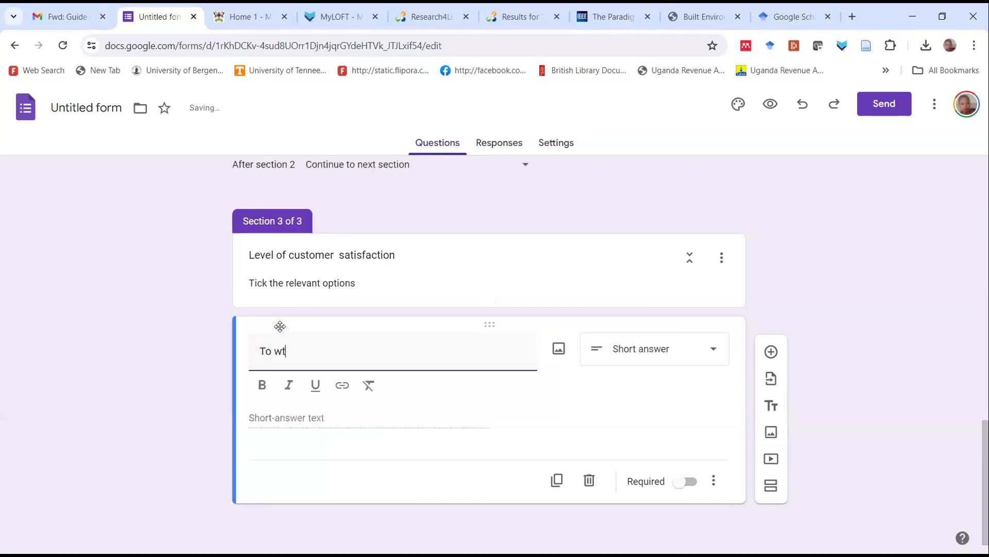
key("BackSpace")
type("hat e")
key("BackSpace")
key("BackSpace")
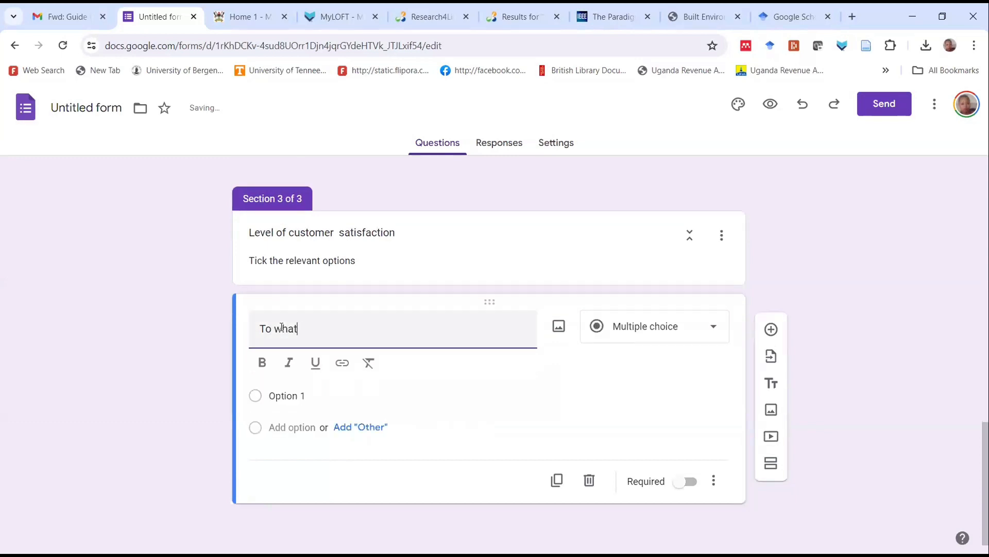
key("ctrl+a")
key("BackSpace")
type("T")
type("o what extent was the training r")
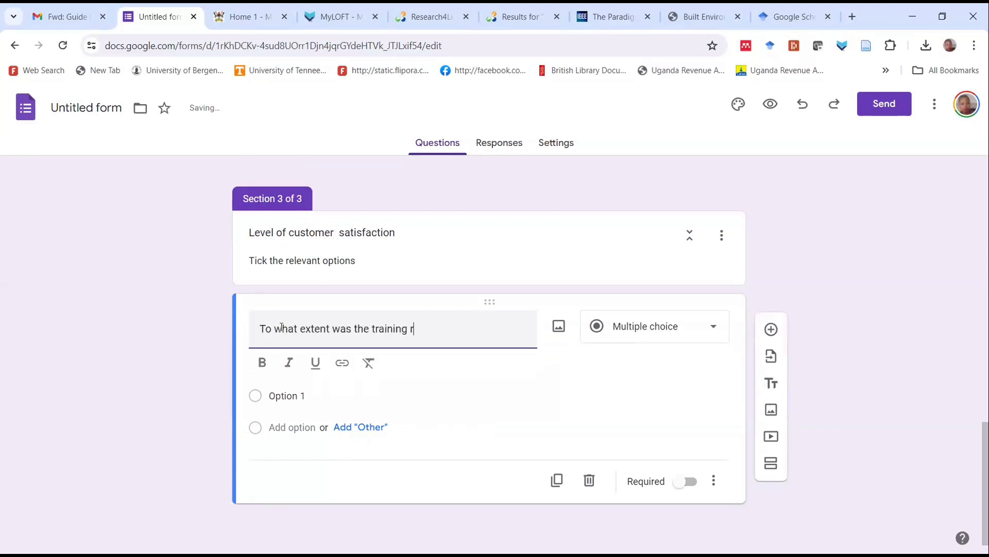
key("BackSpace")
type("levant to you?")
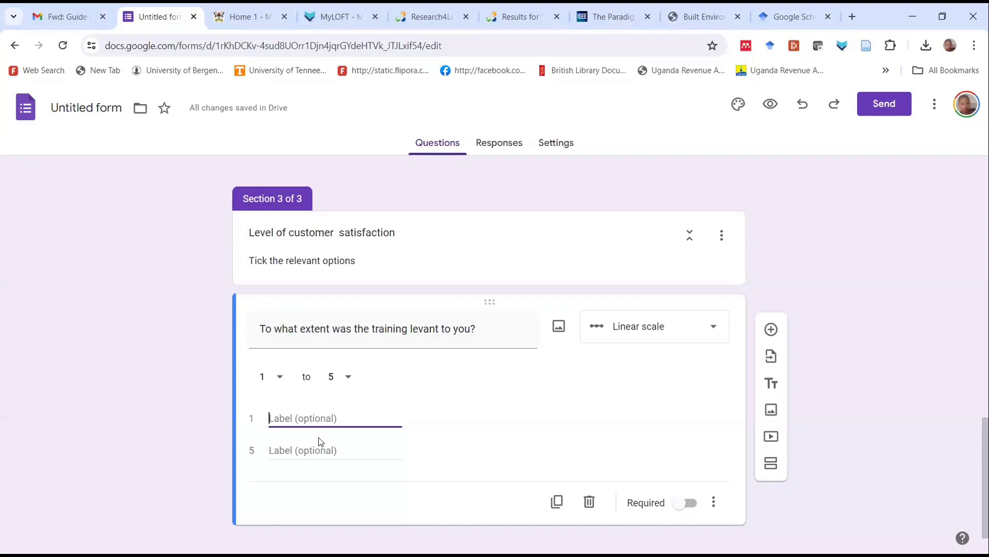
Label the linear scale's value 1 "To a greater extent" and its value 5 "To some extent"
type("T")
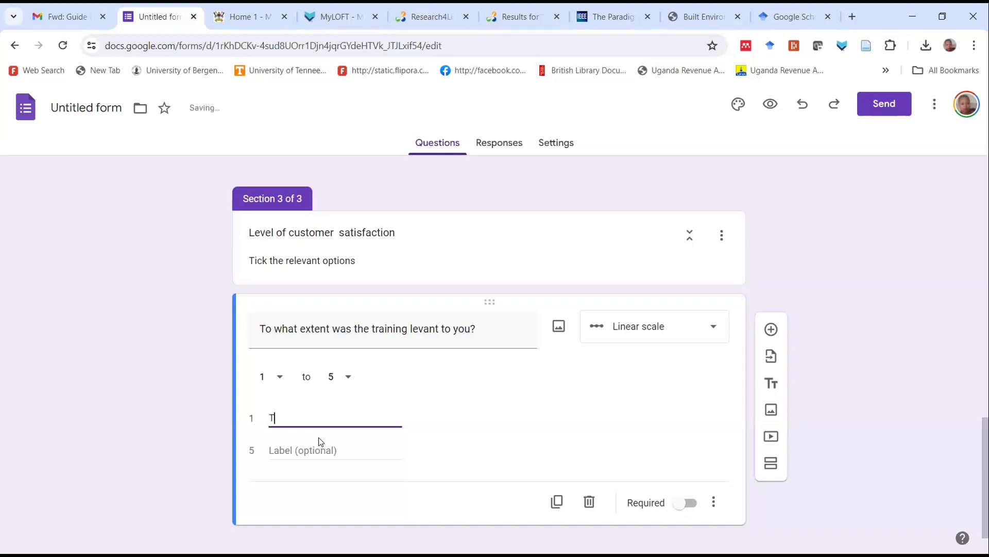
type("o a gr")
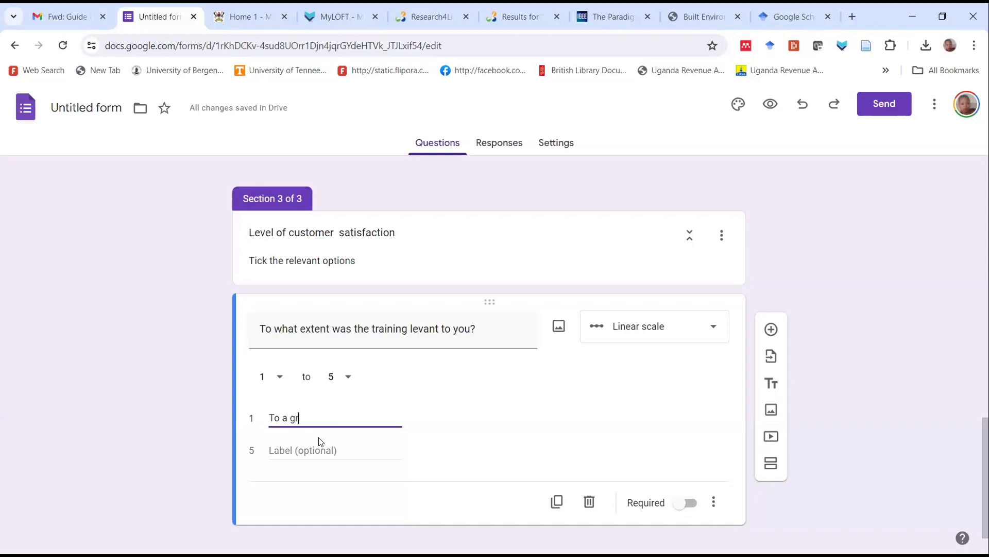
type("eater ")
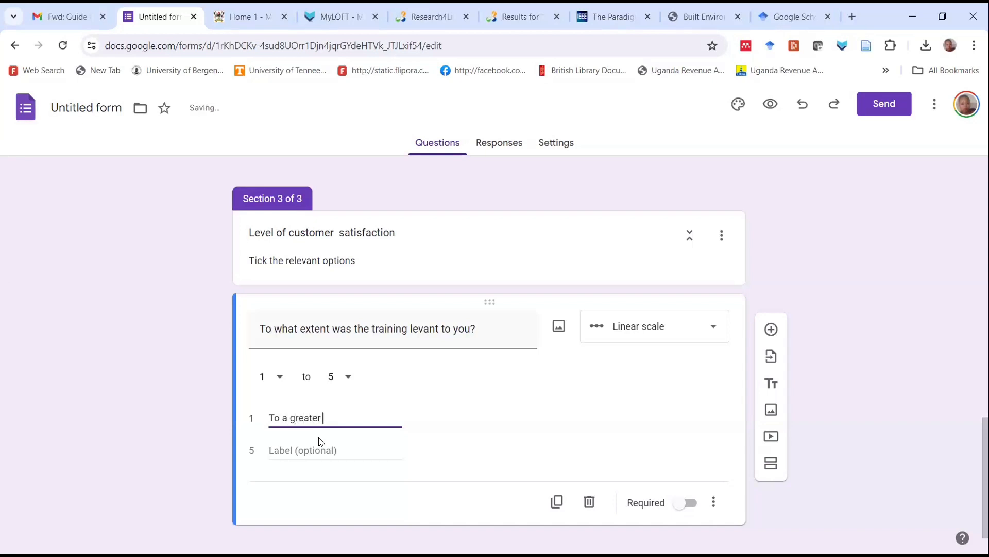
type("extent")
left_click(321, 449)
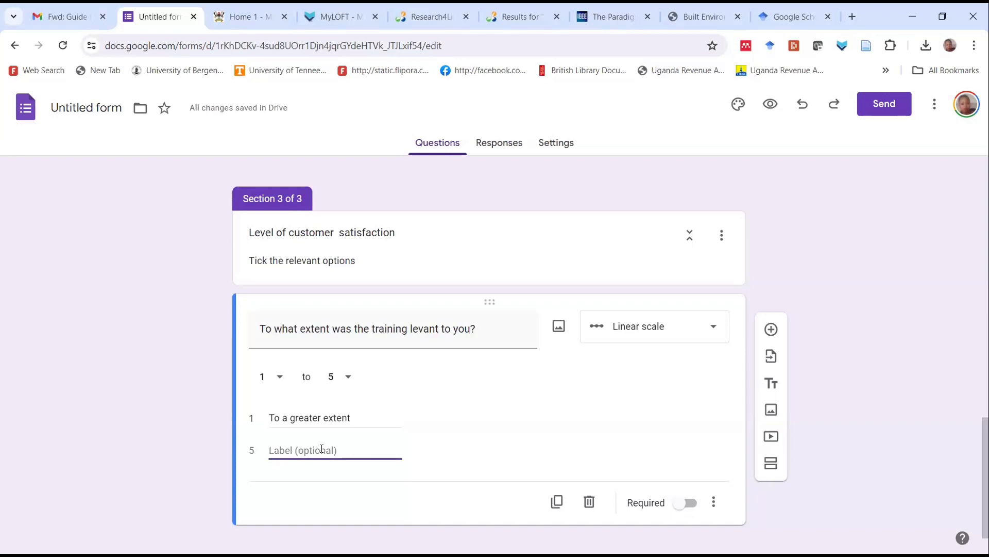
type("To some extent")
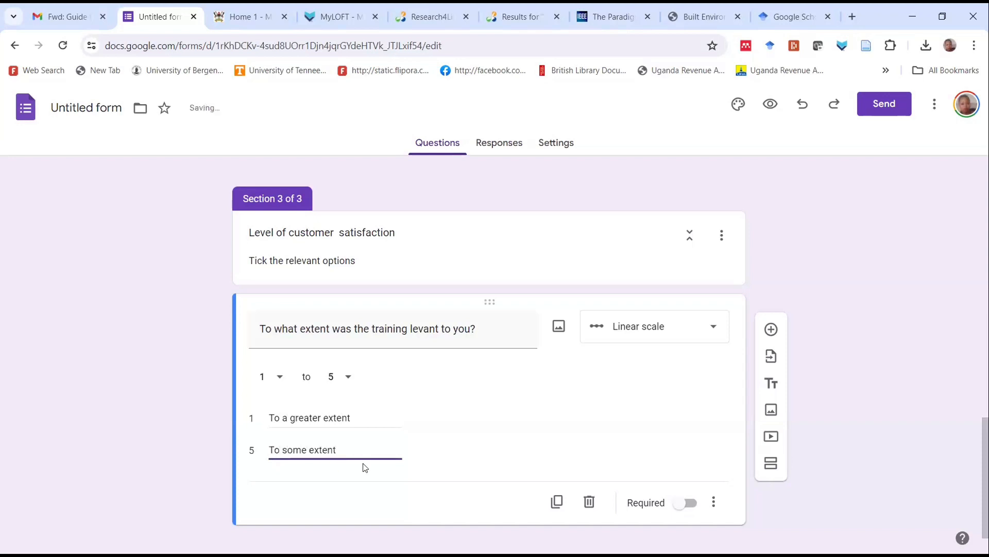
Change the training relevance question's type to Checkboxes
scroll(381, 454, "down", 1)
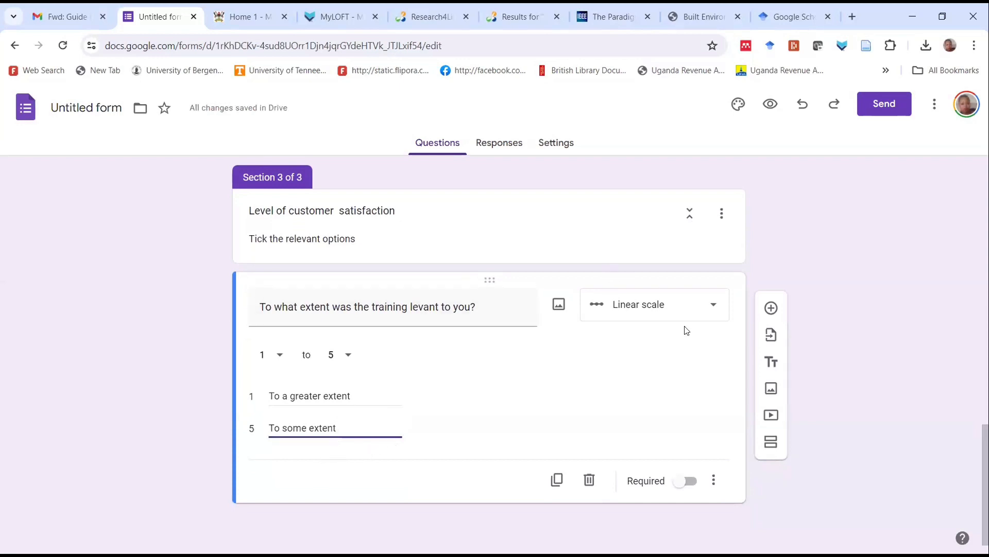
left_click(718, 308)
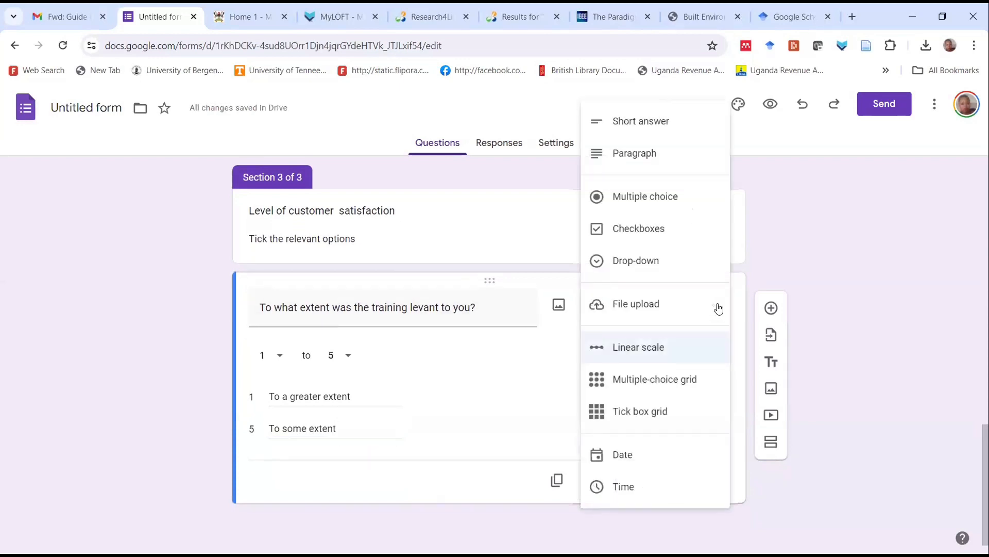
left_click(657, 235)
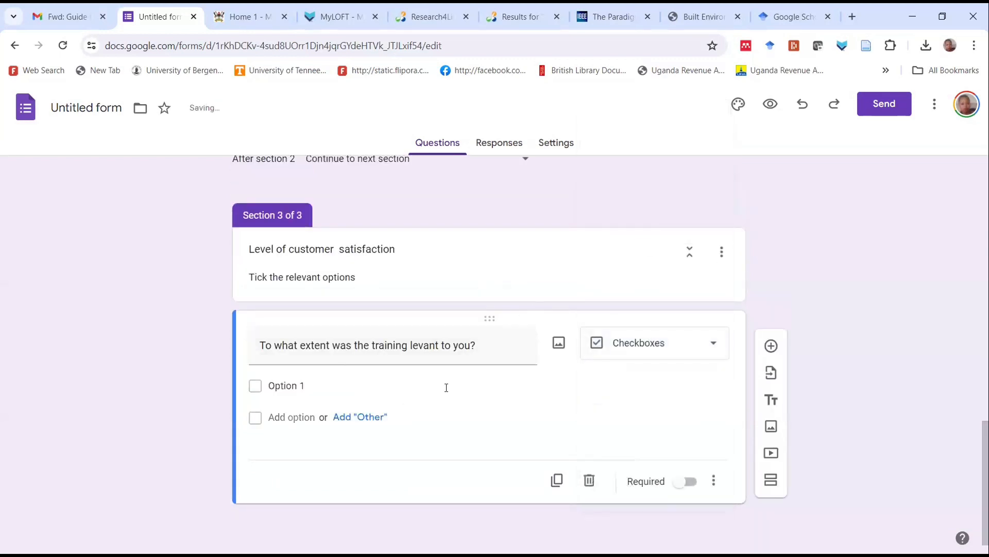
Enter "To a greater extent" and "To some extent" as the first two options of the training relevance question
left_click(305, 386)
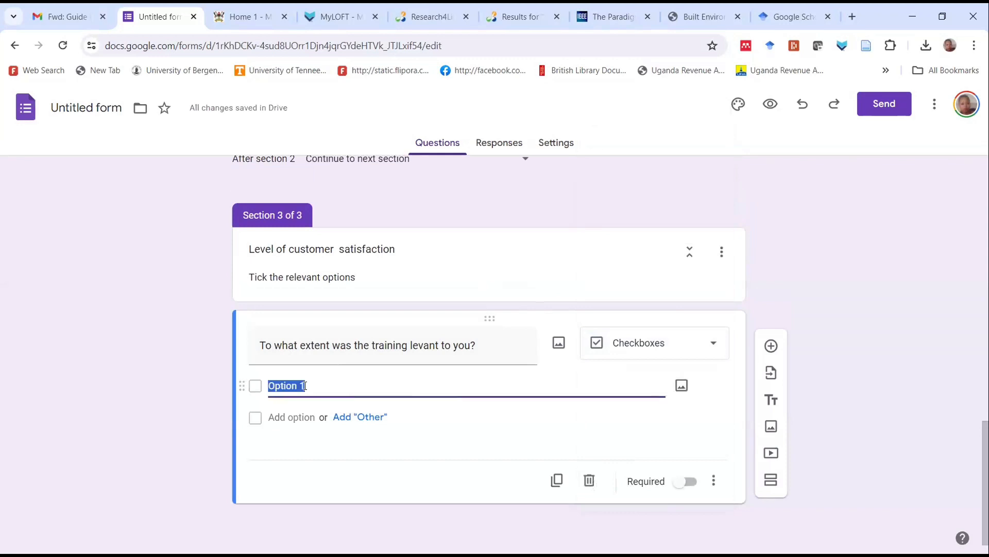
type("To a greater")
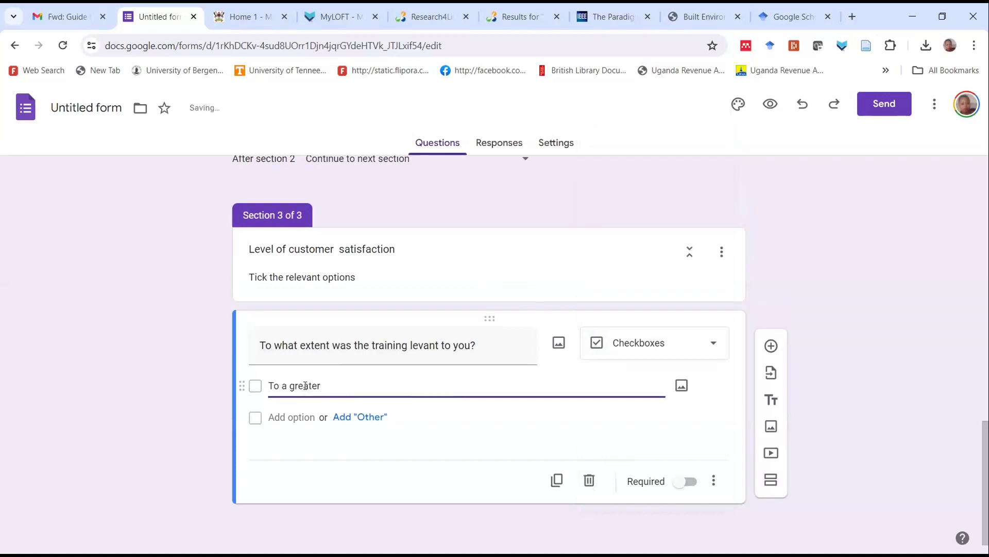
type(" extent")
left_click(278, 417)
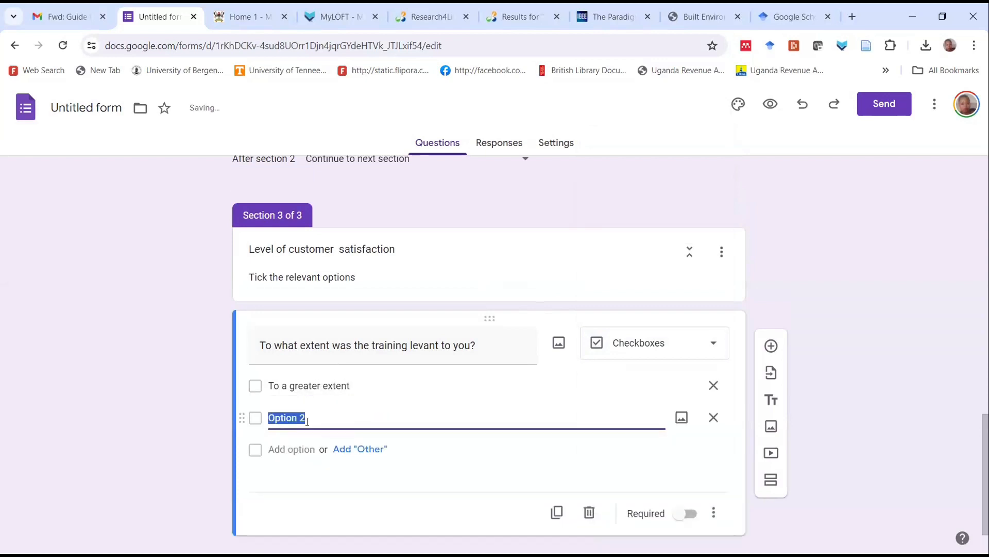
type("To so")
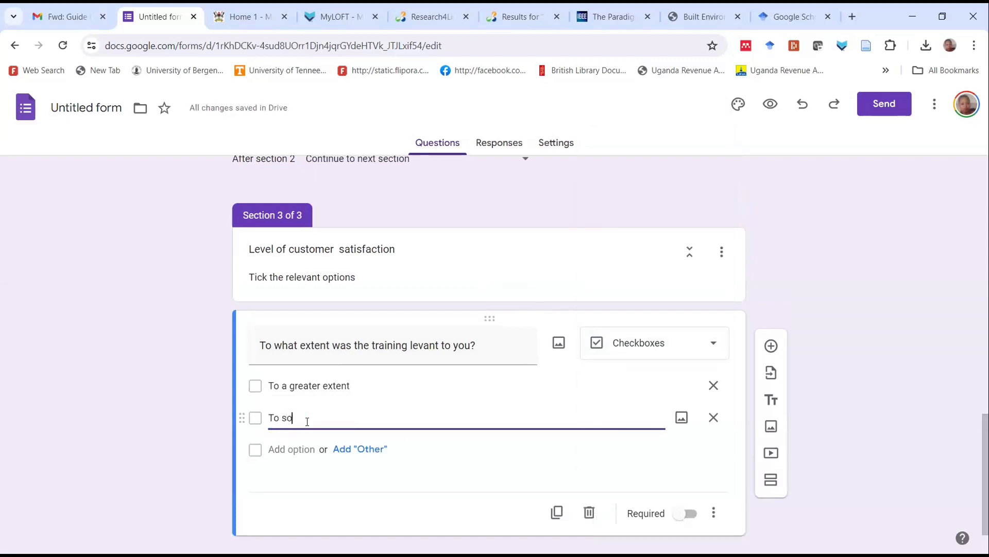
type("me extent")
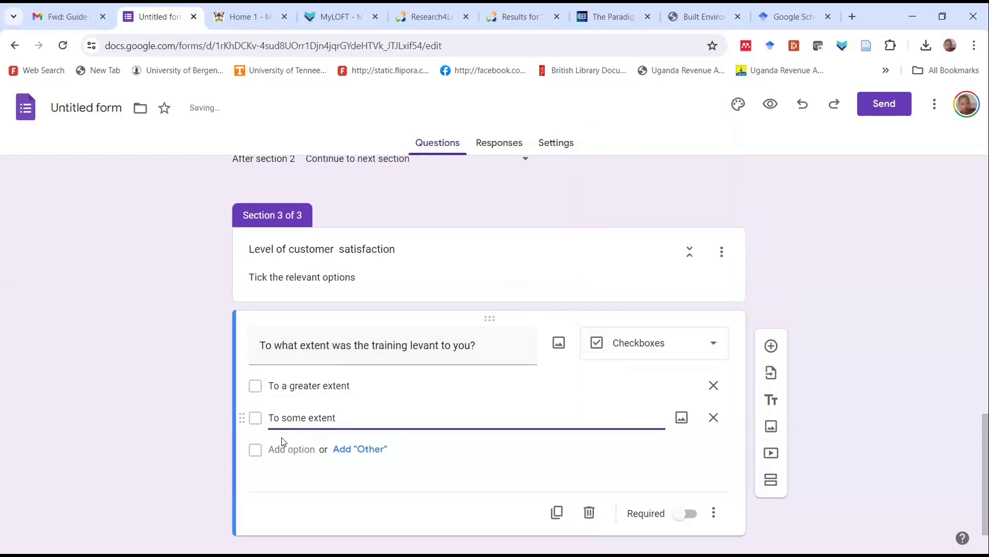
Add "Neutral" and "Not relevant" as the third and fourth options of the training relevance question
left_click(291, 449)
type("N")
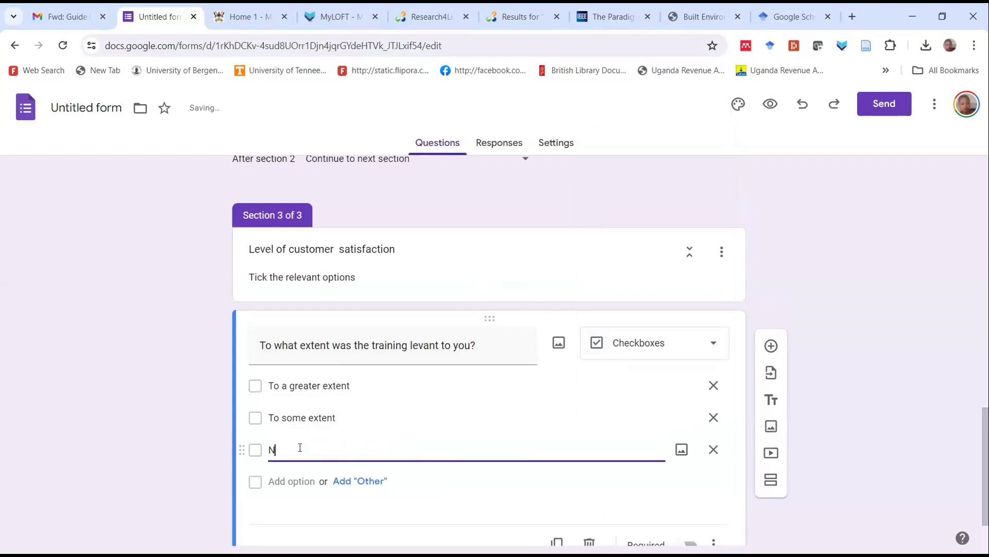
type("eutral")
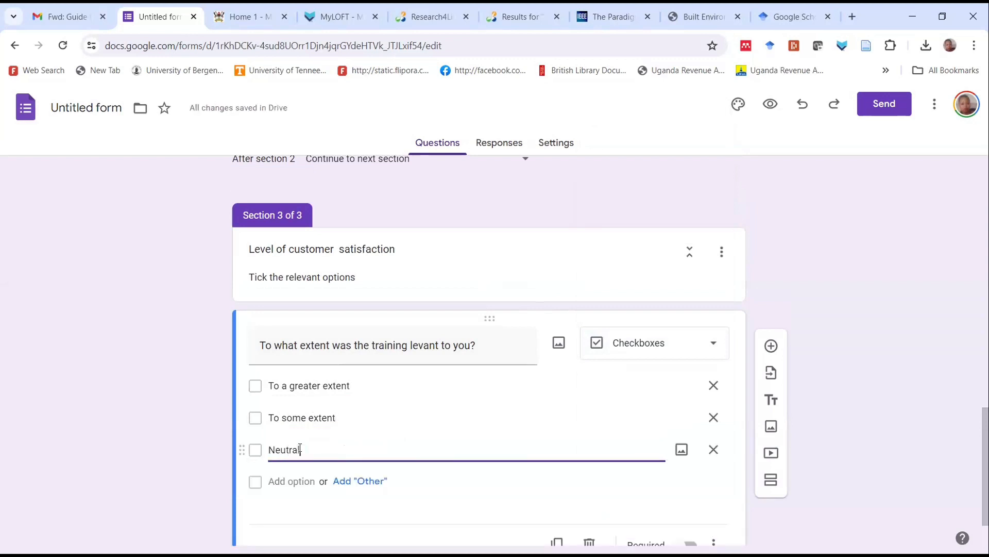
left_click(300, 480)
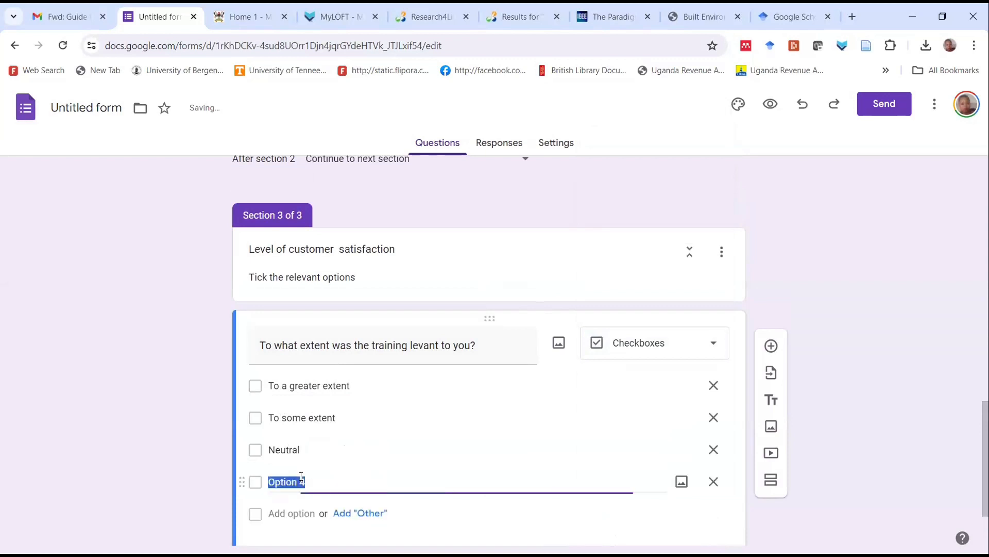
type("Not relevant")
Change the training relevance question's type to Multiple choice
scroll(482, 306, "down", 2)
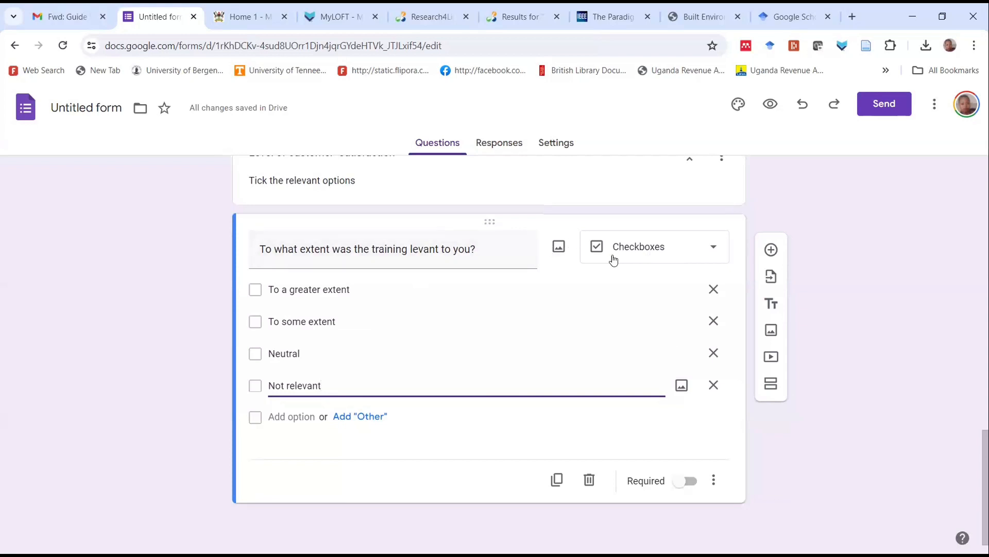
left_click(714, 248)
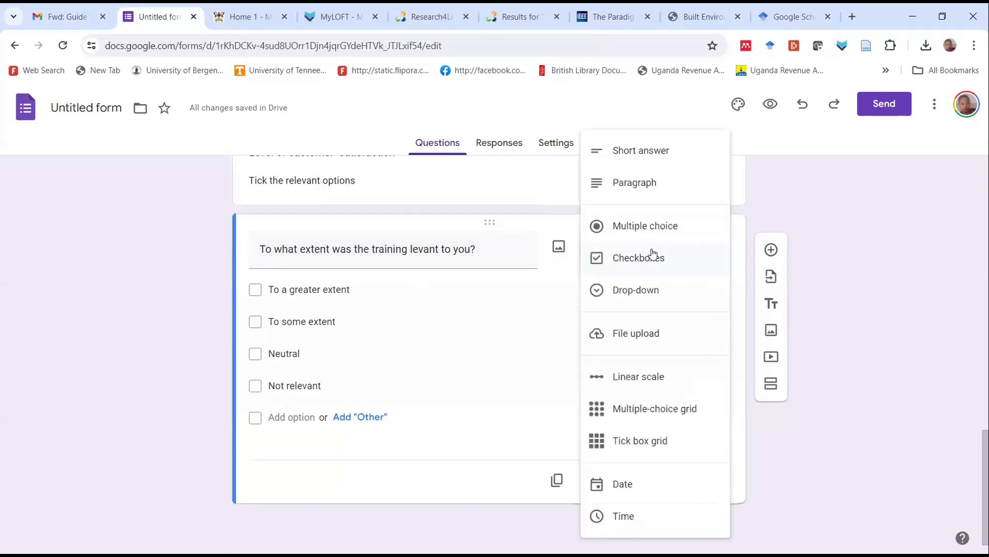
left_click(640, 226)
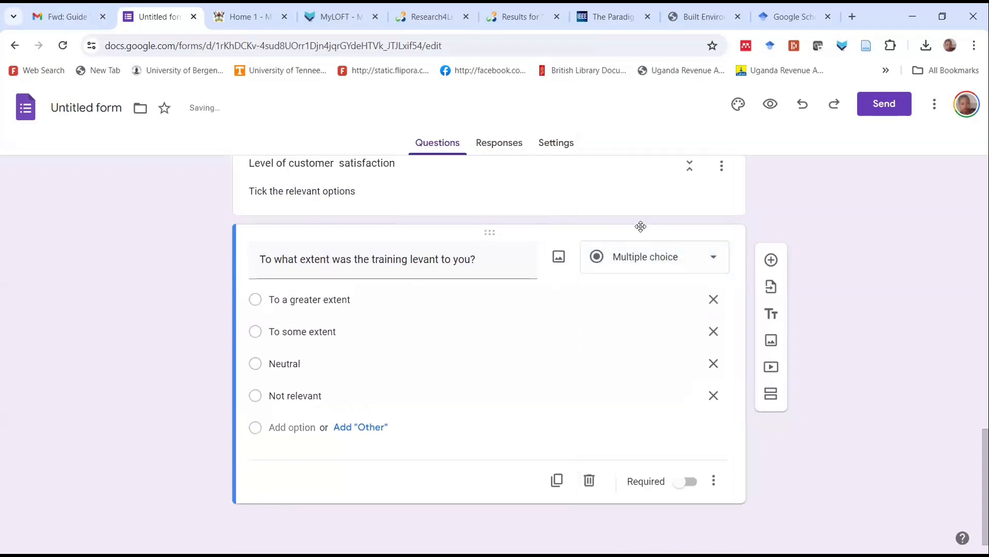
left_click(711, 259)
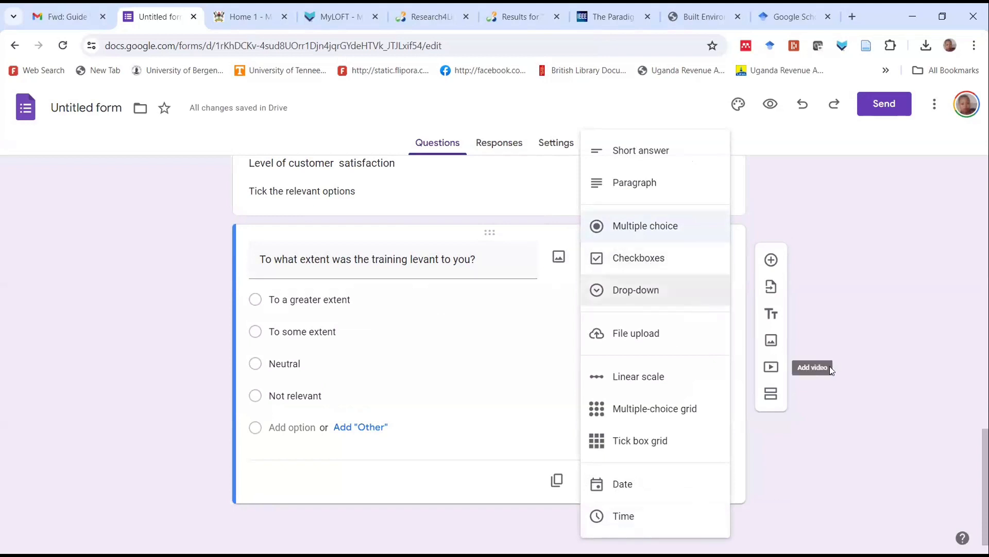
left_click(876, 370)
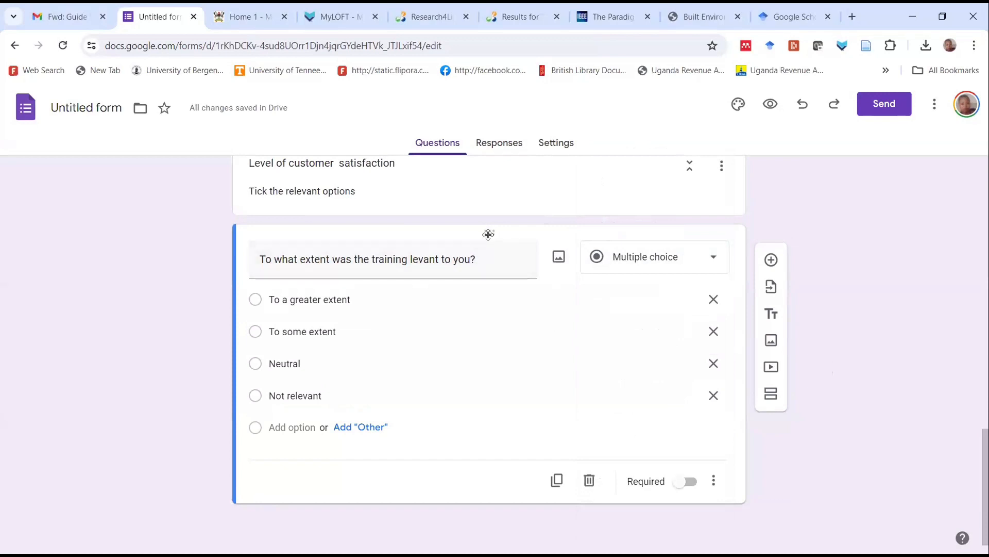
Move the training relevance question below the Age question and back under the third section's heading
left_click_drag(488, 235, 498, 378)
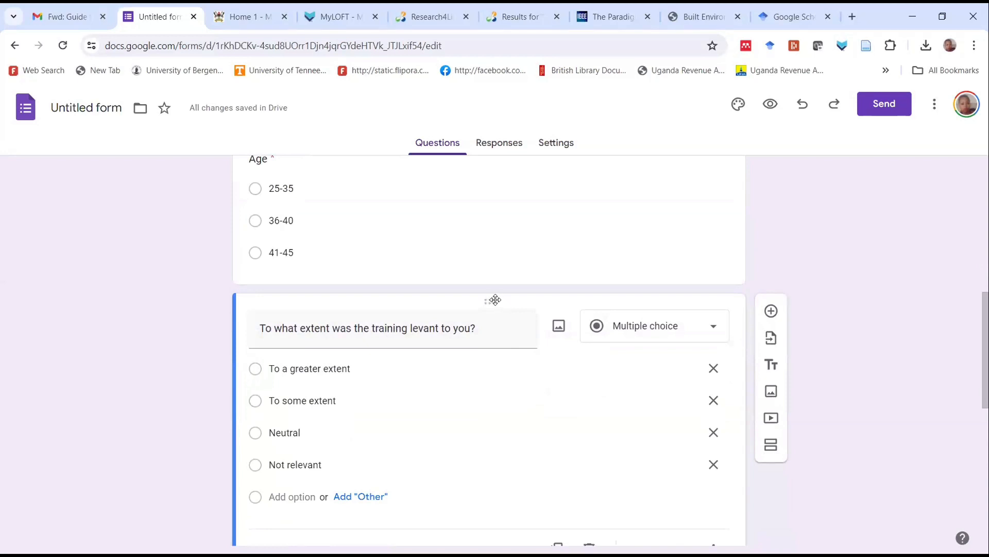
left_click_drag(491, 307, 410, 399)
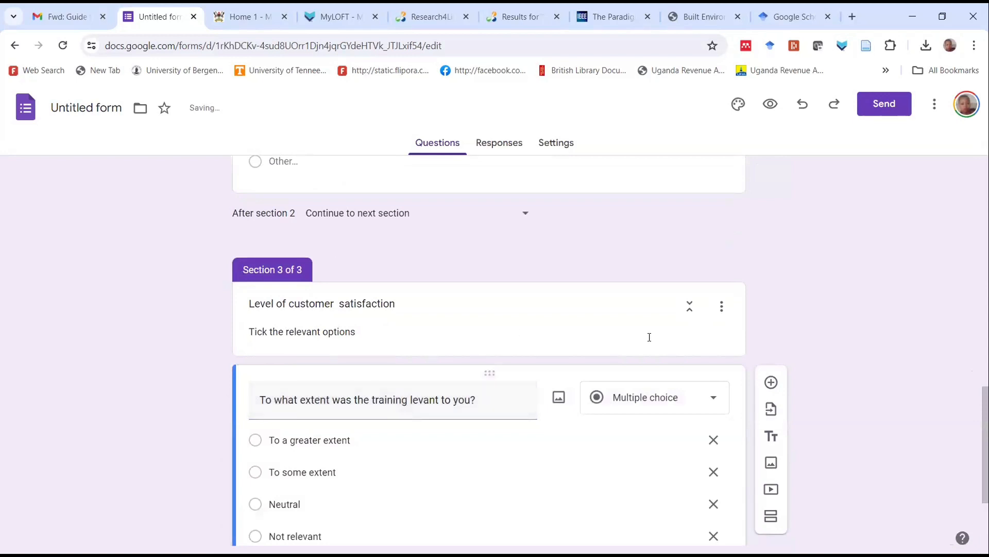
Review the whole form, from the introduction through the demographic section to the customer satisfaction section
scroll(670, 227, "up", 1)
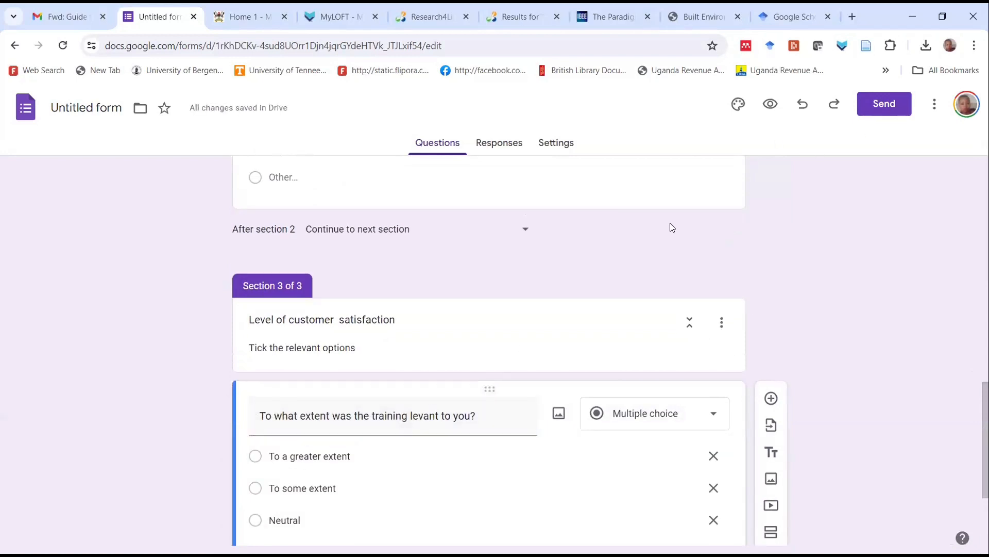
scroll(670, 227, "up", 7)
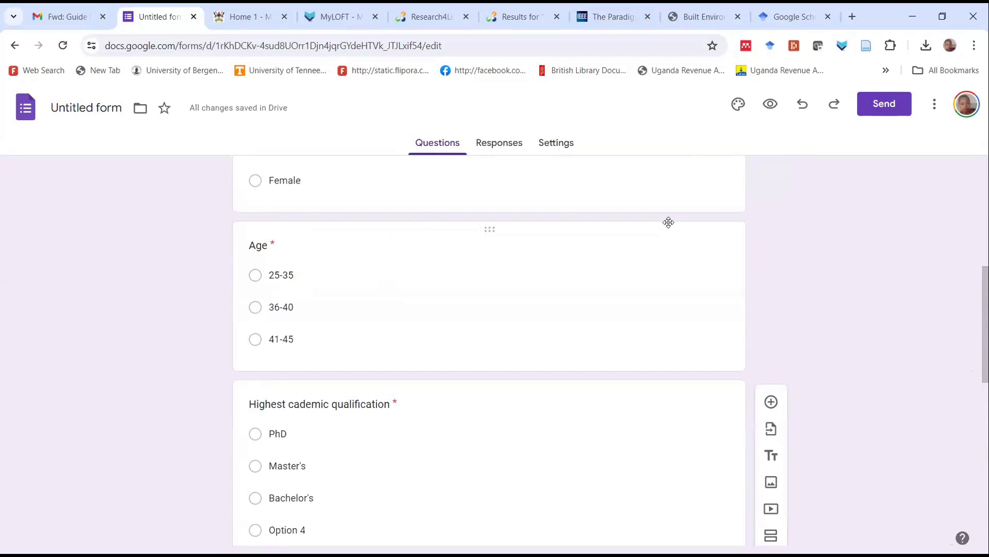
scroll(661, 252, "up", 7)
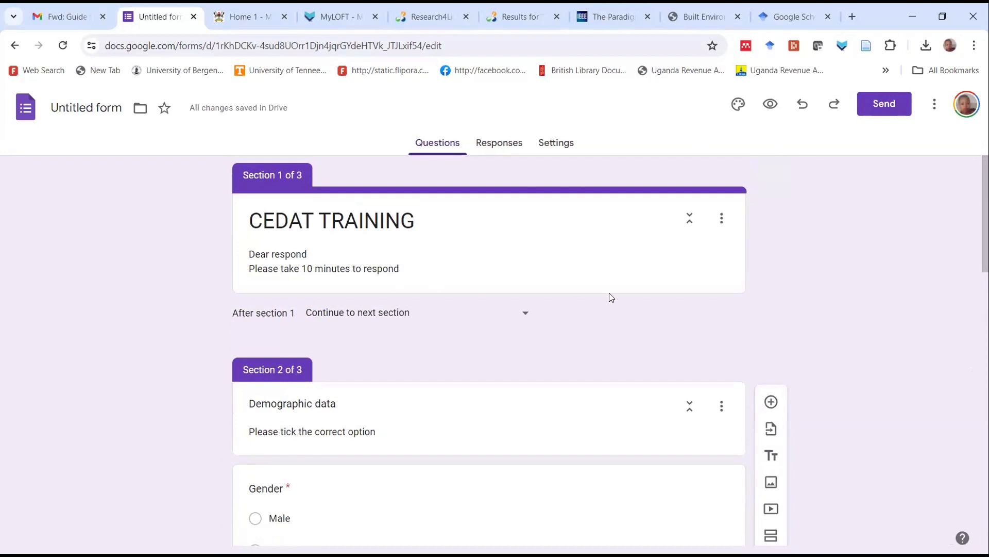
scroll(609, 297, "down", 10)
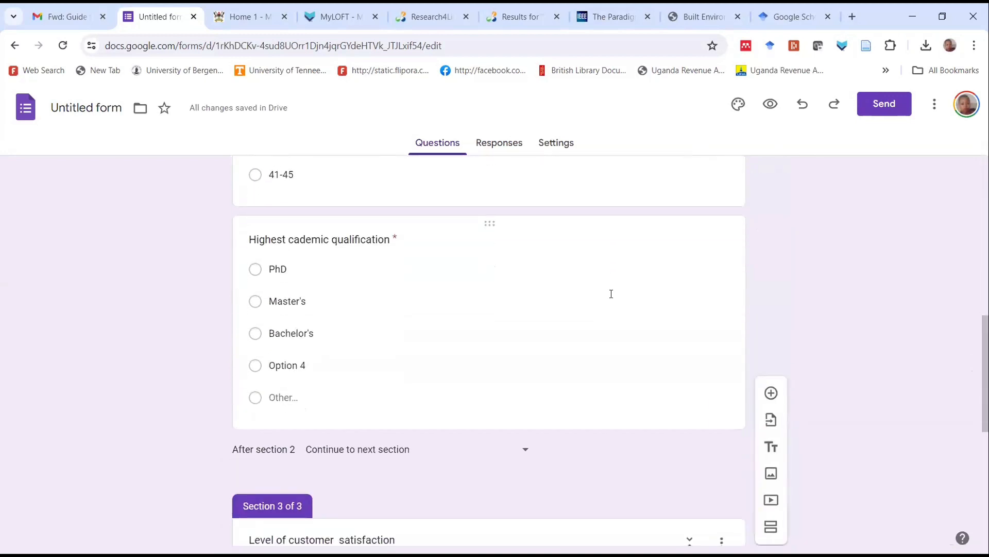
scroll(611, 294, "down", 5)
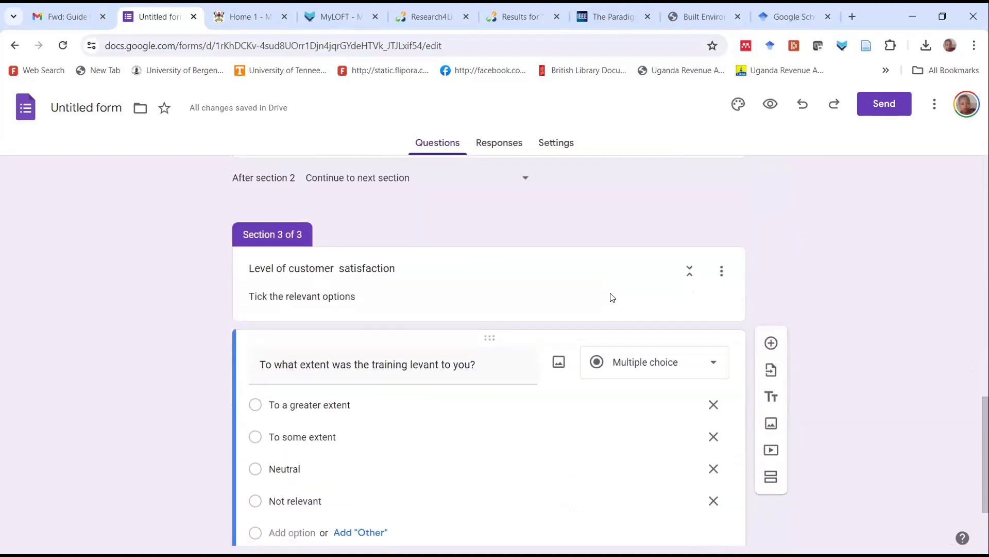
scroll(612, 297, "down", 2)
scroll(611, 296, "up", 3)
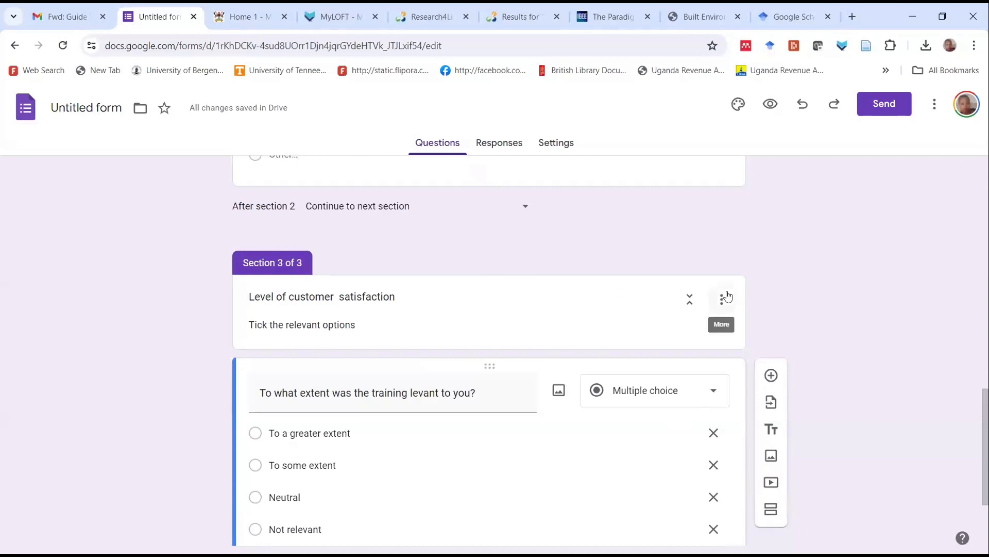
scroll(692, 353, "down", 1)
scroll(692, 353, "down", 2)
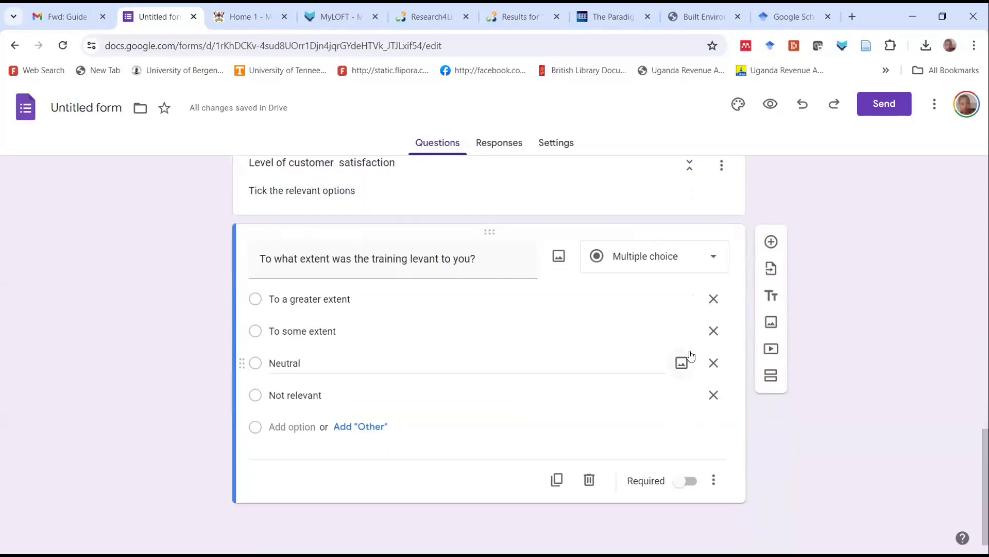
Add a Paragraph question reading "Any suggestions for improvent" after the training relevance question
left_click(771, 244)
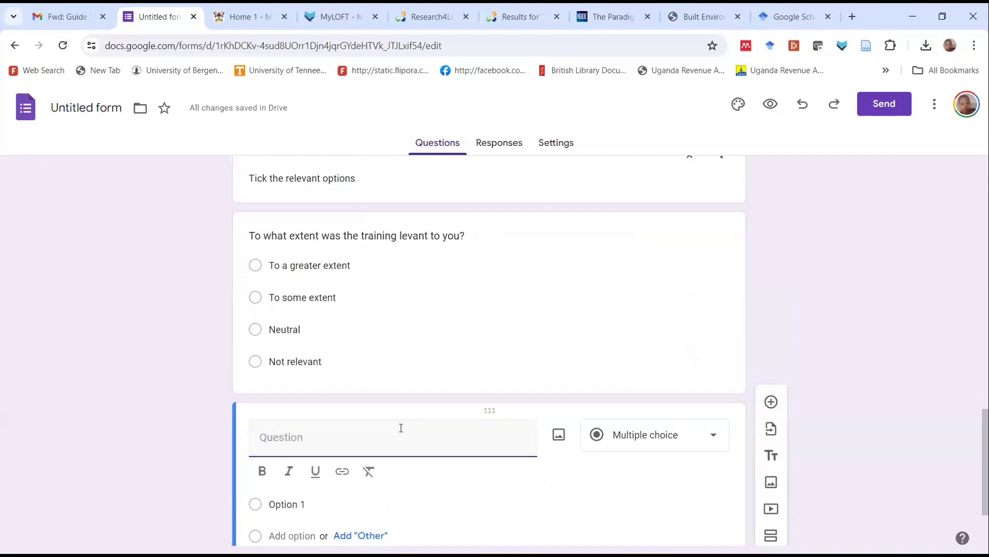
type("Su")
key("BackSpace")
key("BackSpace")
type("An")
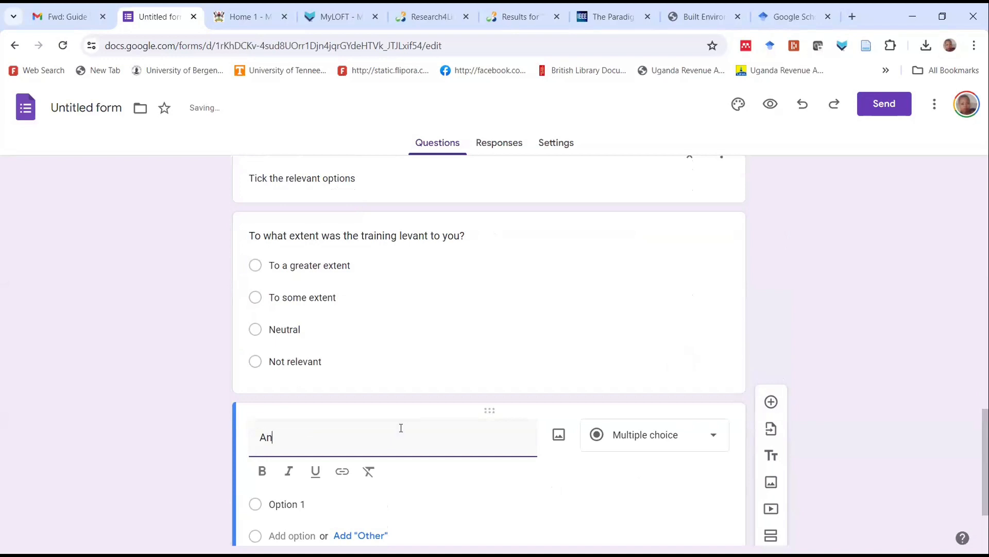
type("y suggestions for impro")
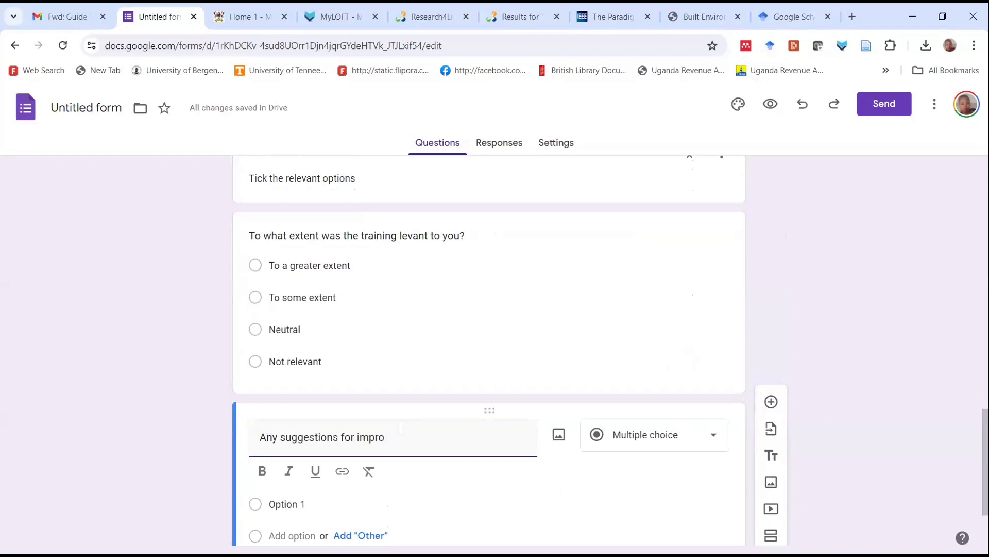
type("vent")
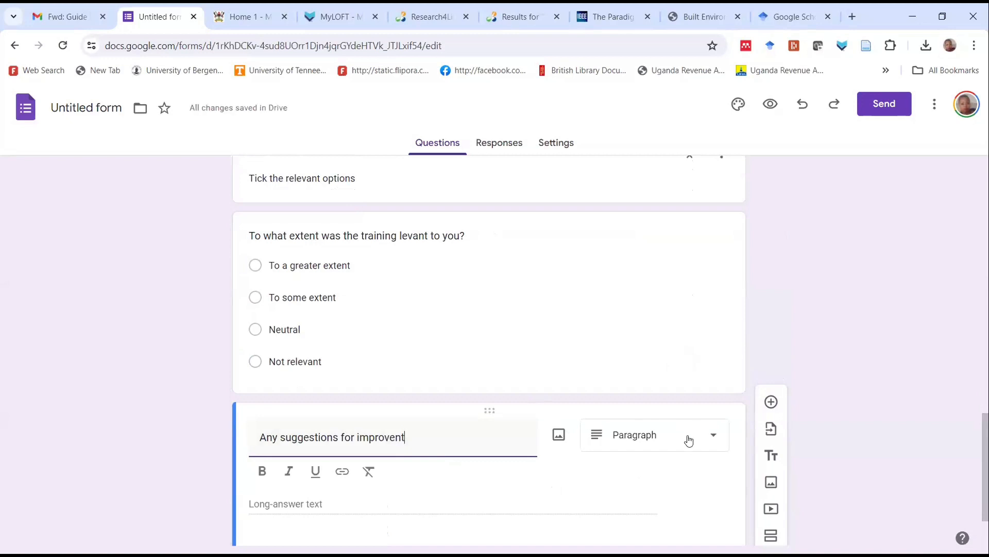
left_click(701, 438)
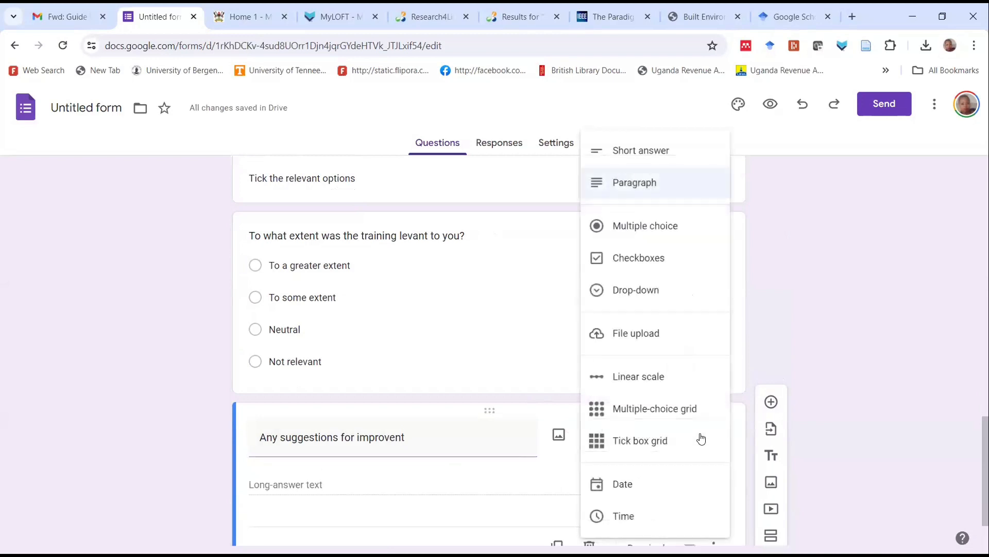
left_click(651, 187)
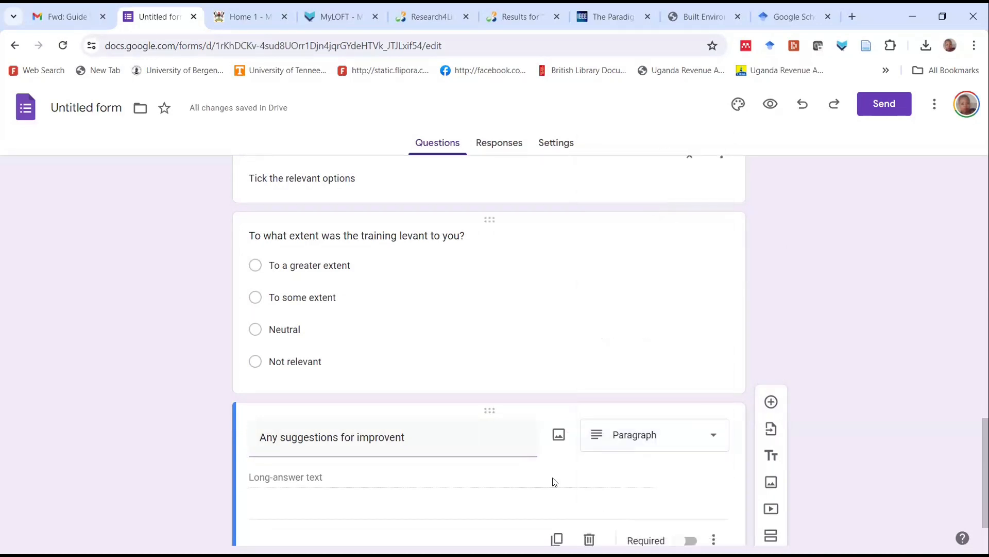
scroll(551, 498, "down", 1)
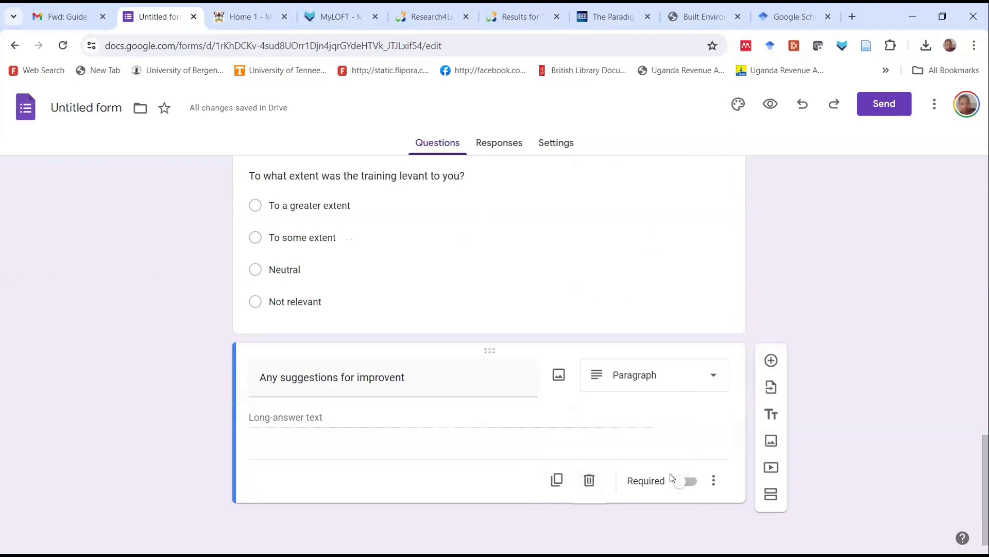
Open the form's settings and examine the options for how responses are collected and protected
scroll(671, 477, "up", 15)
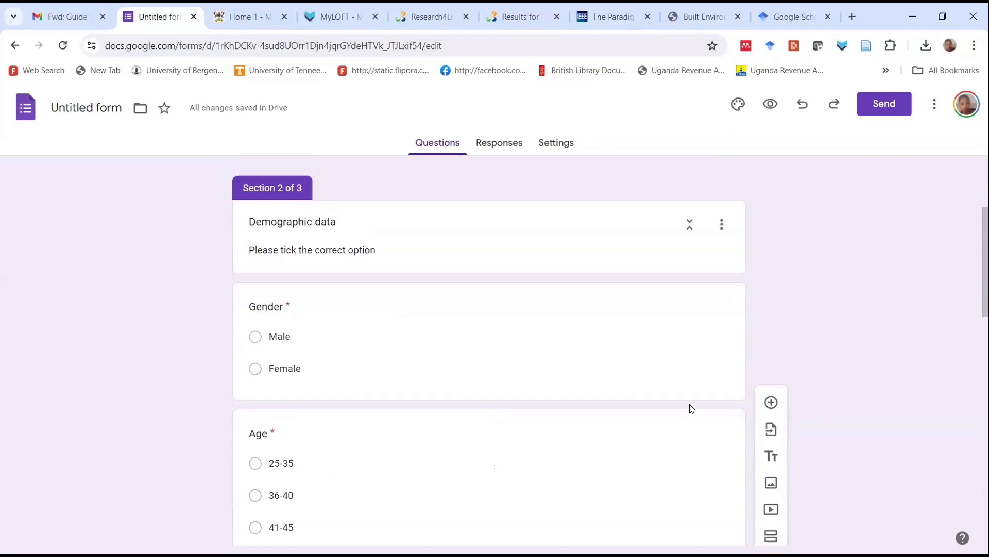
scroll(585, 302, "up", 3)
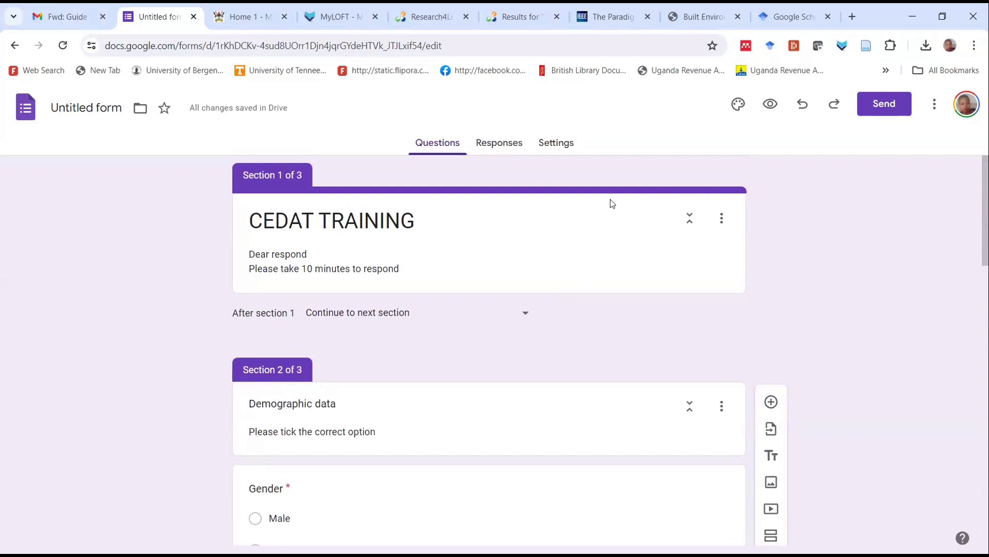
left_click(565, 147)
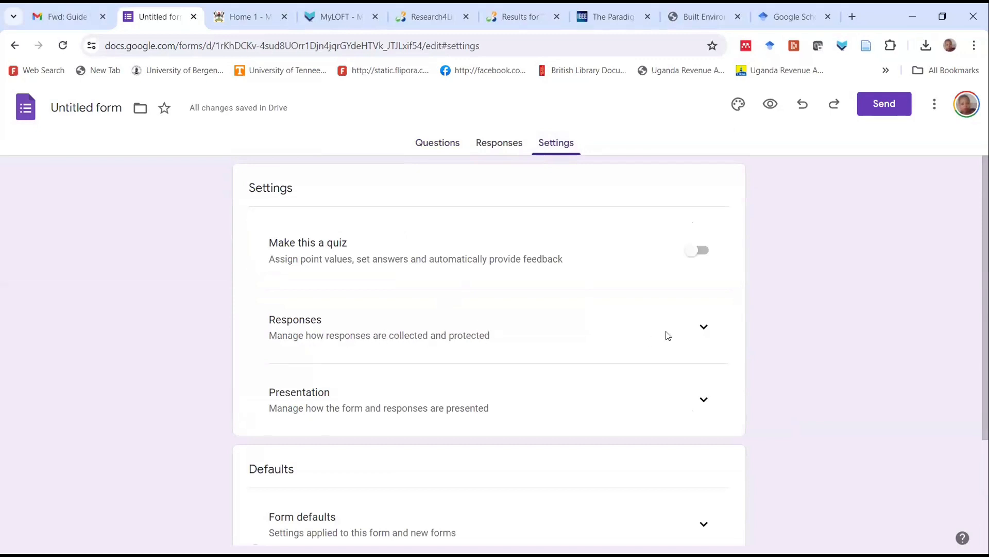
left_click(703, 327)
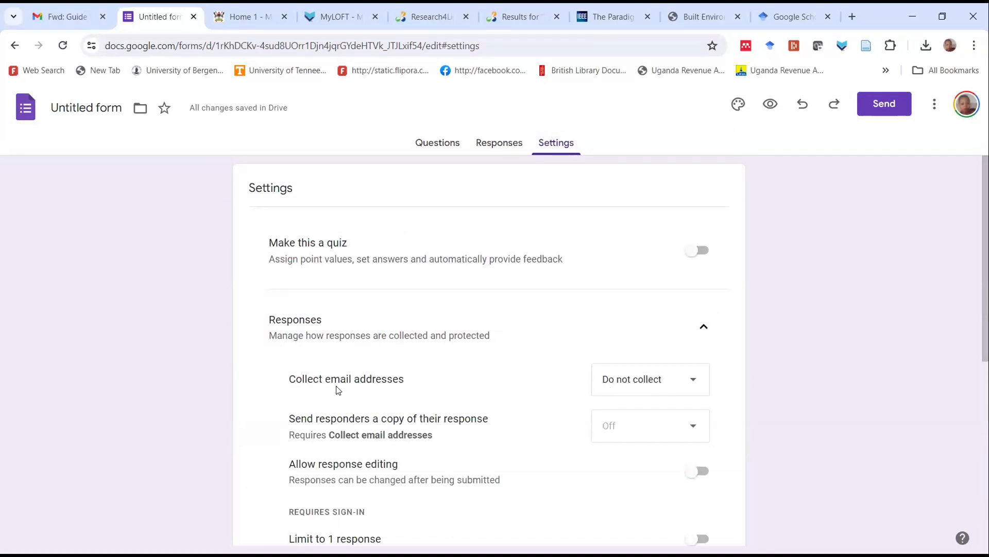
scroll(609, 377, "down", 1)
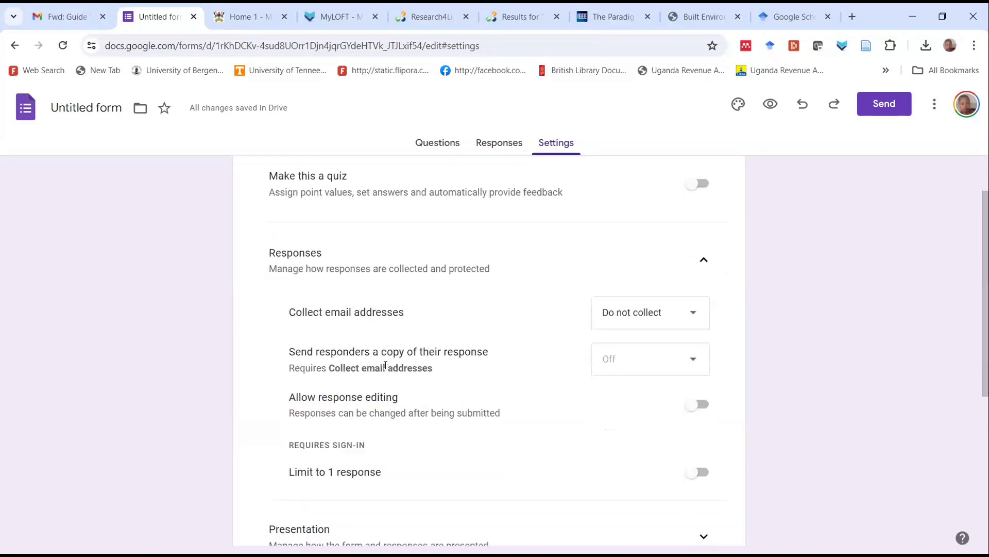
scroll(417, 355, "down", 1)
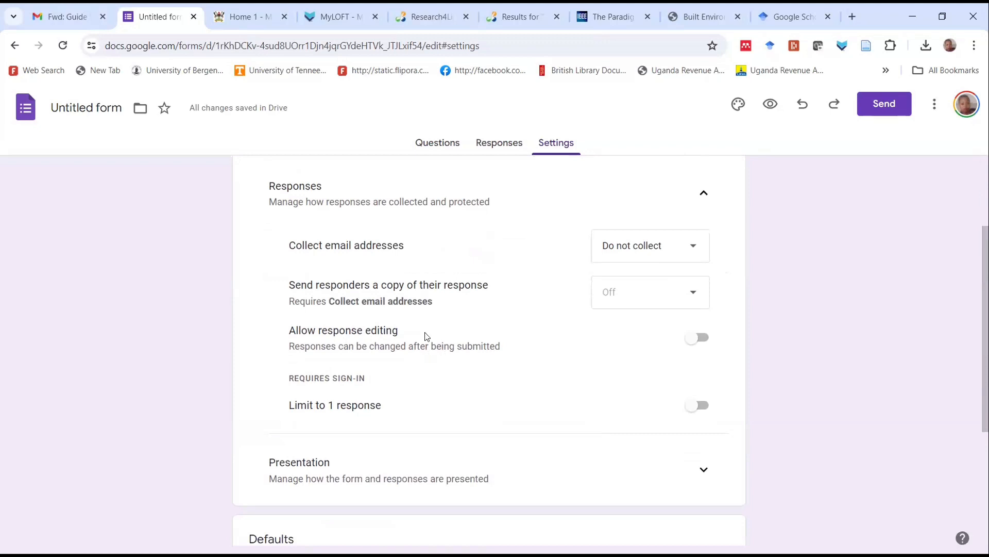
Allow respondents to edit their responses after submission and limit the form to one response each
left_click(691, 339)
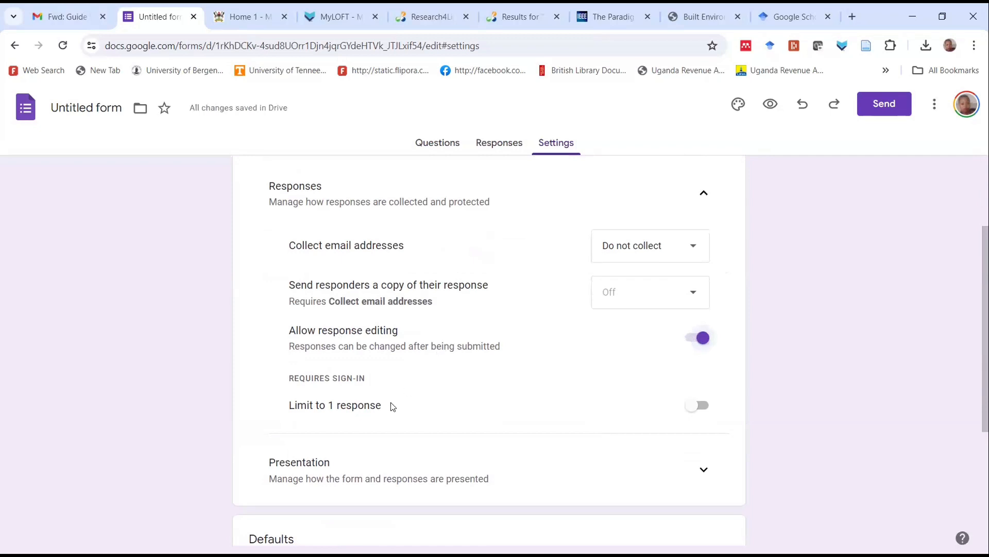
left_click(699, 406)
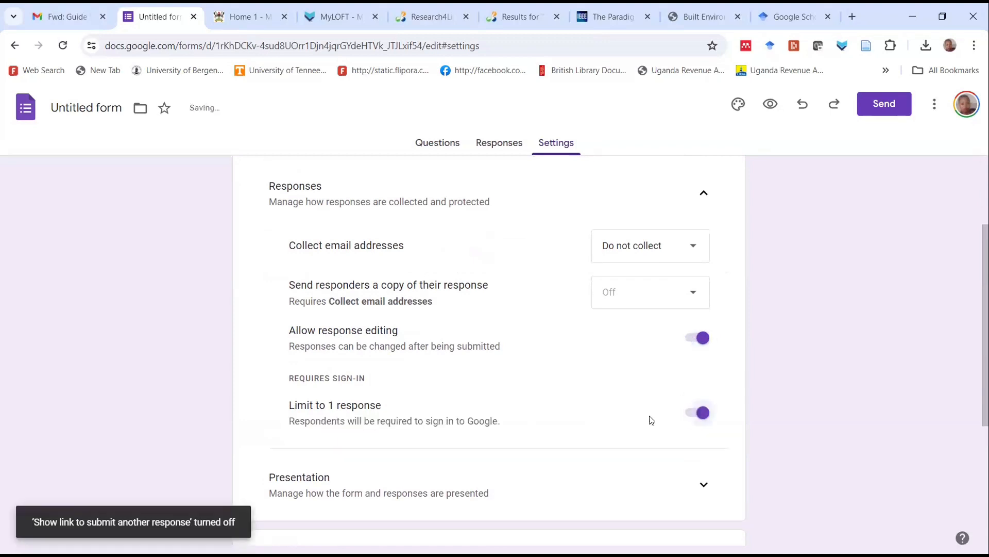
scroll(609, 423, "down", 3)
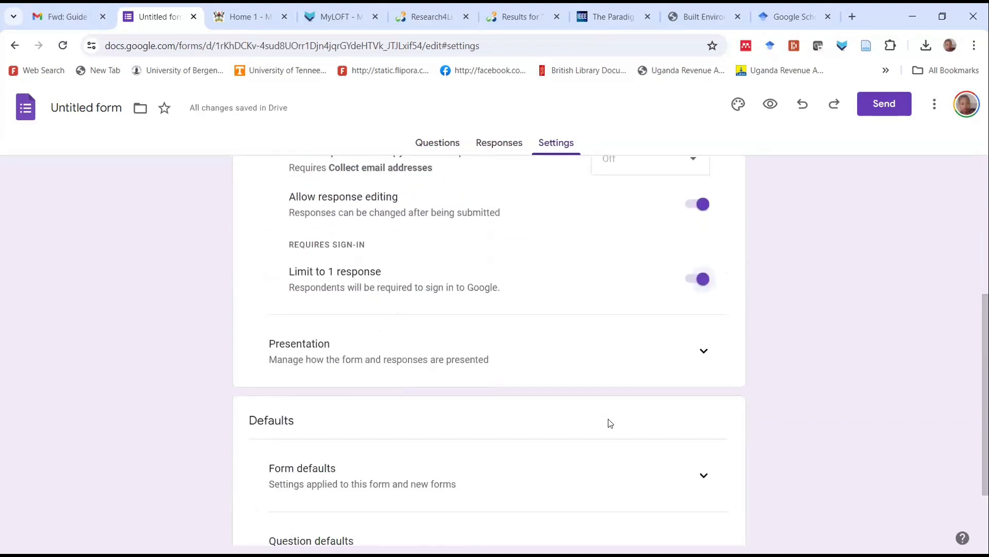
scroll(609, 423, "down", 2)
scroll(609, 423, "up", 7)
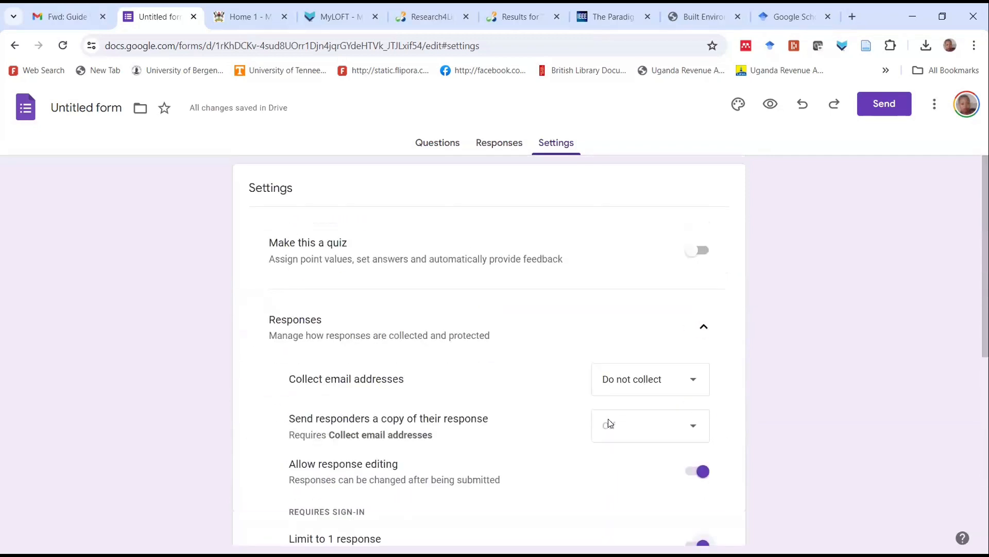
Return to the questions, start sending the form by email, and add the first recipient's Gmail address from the suggested contacts
left_click(440, 142)
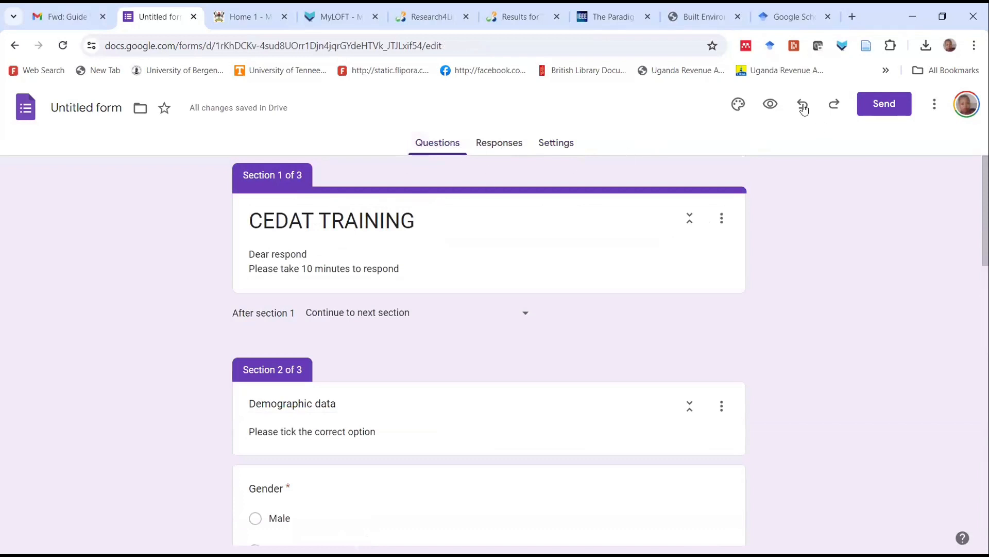
left_click(885, 105)
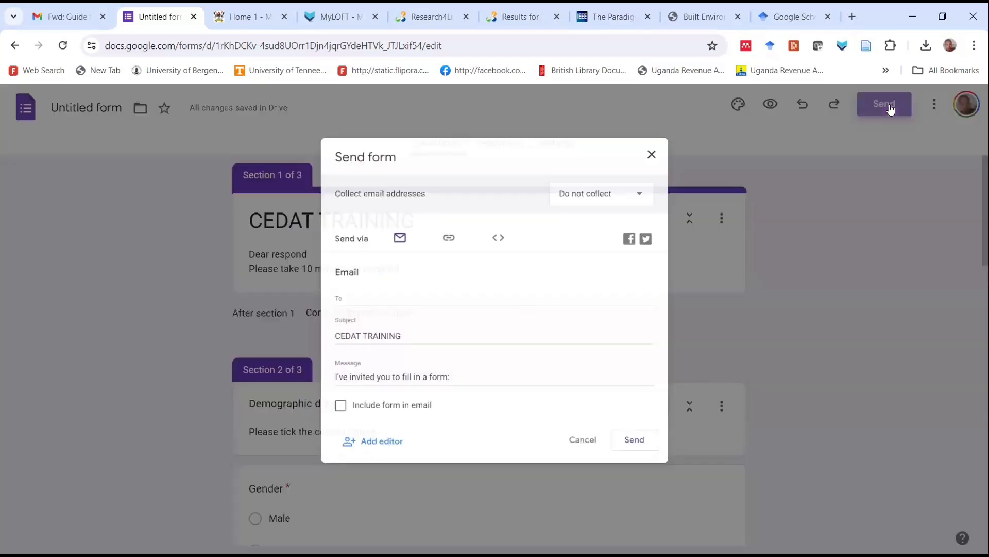
left_click(337, 315)
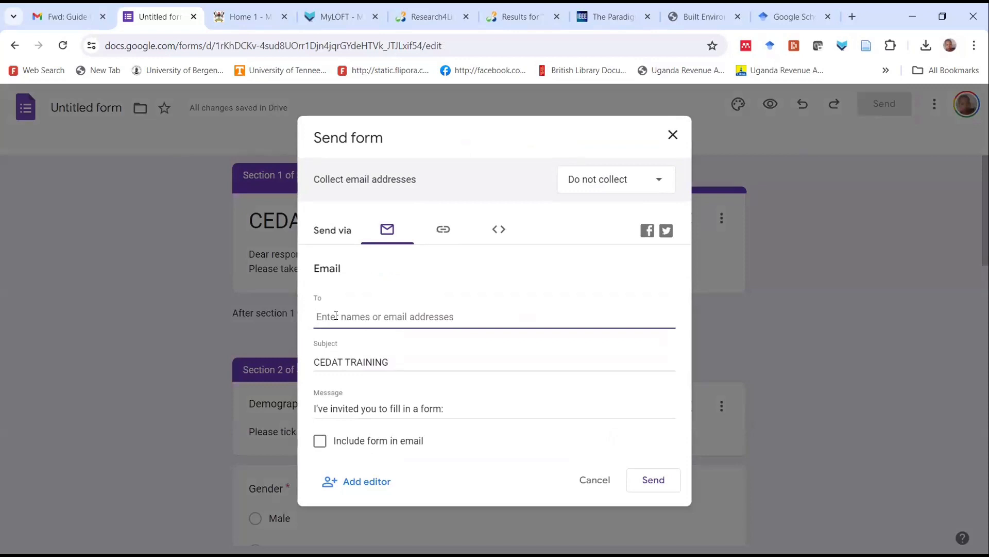
type("c")
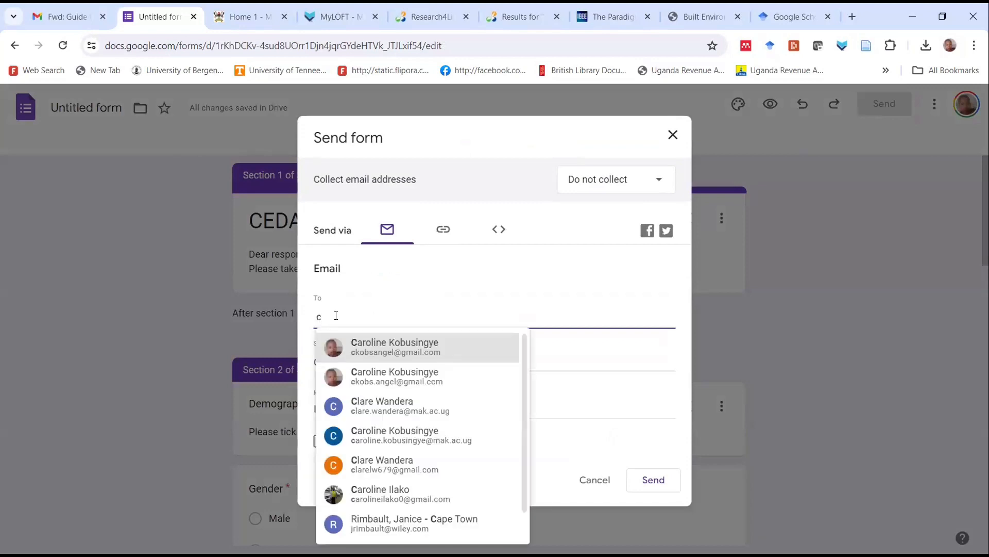
left_click(380, 352)
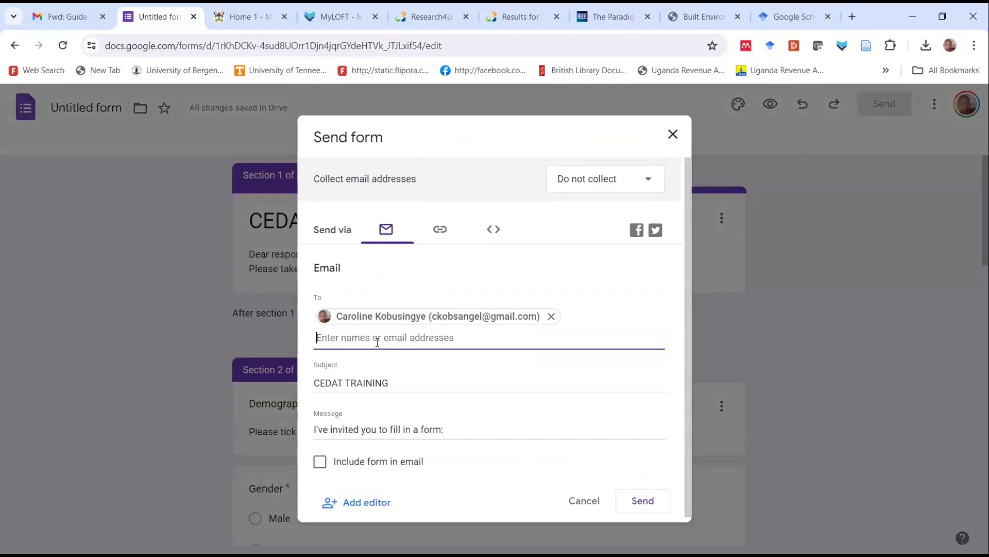
Add three more recipients to the form's email invitation from the suggested contacts
type("g")
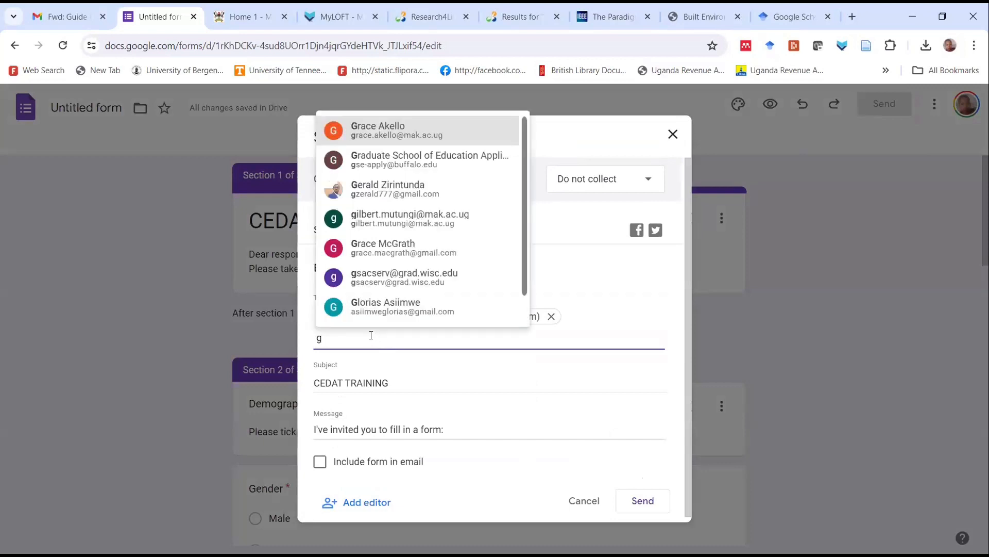
type("i")
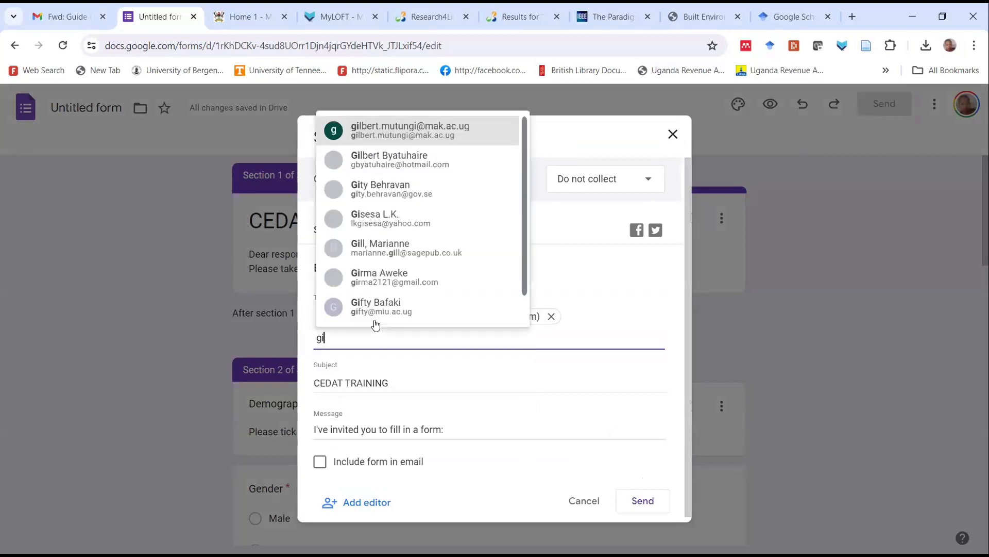
type("d")
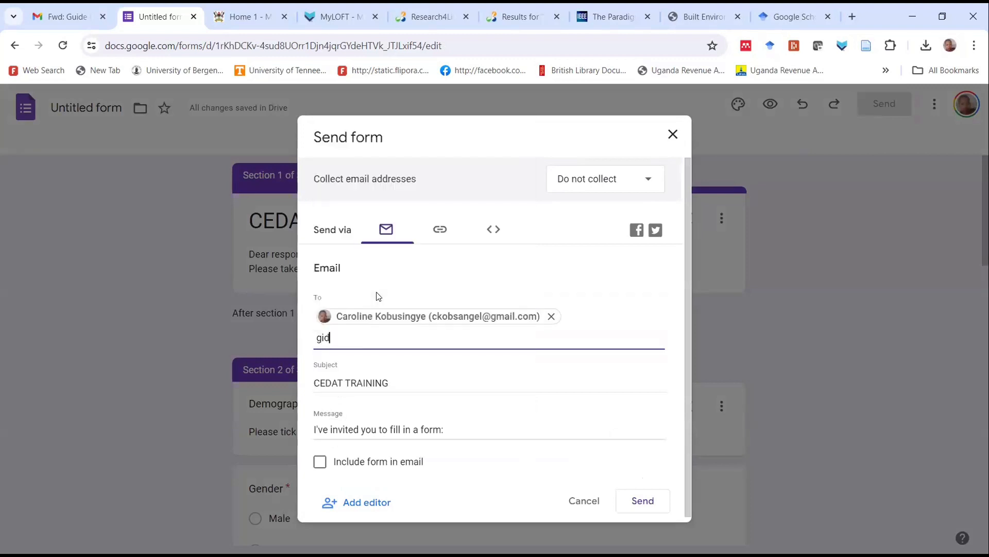
left_click(392, 376)
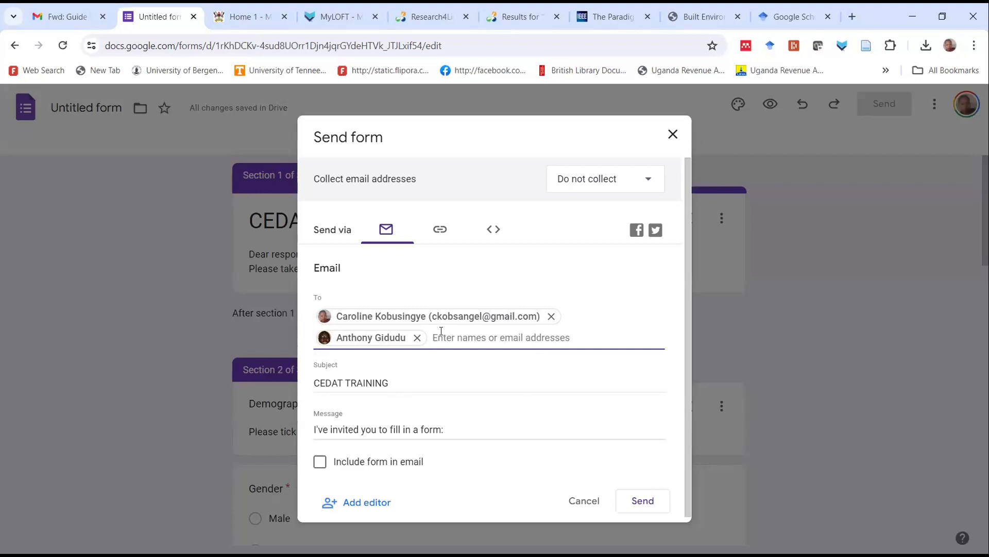
type("nam")
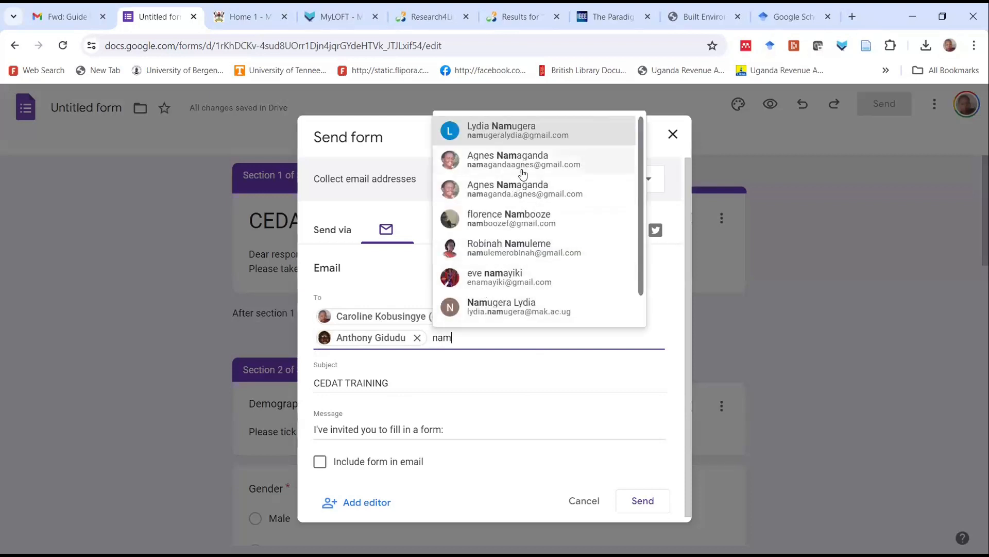
left_click(517, 200)
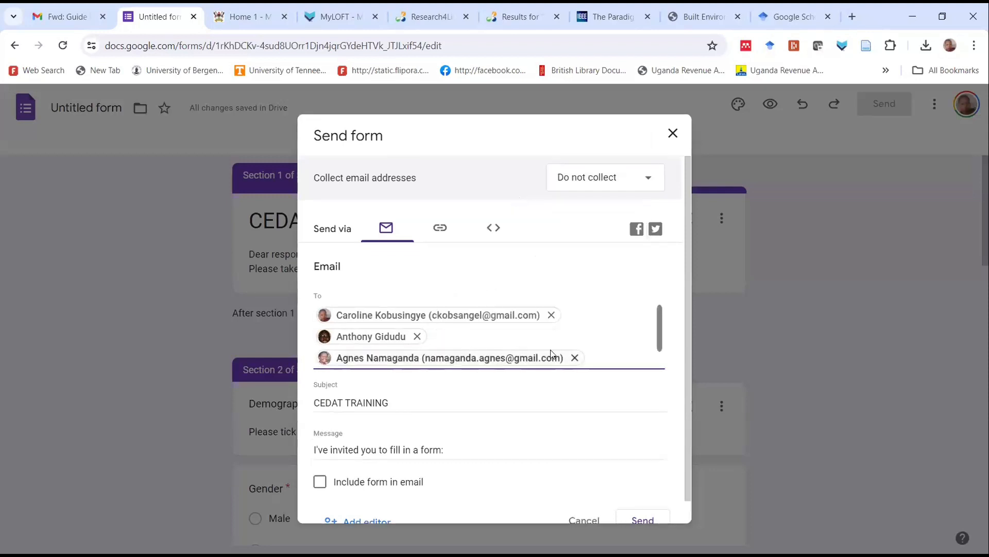
left_click(605, 356)
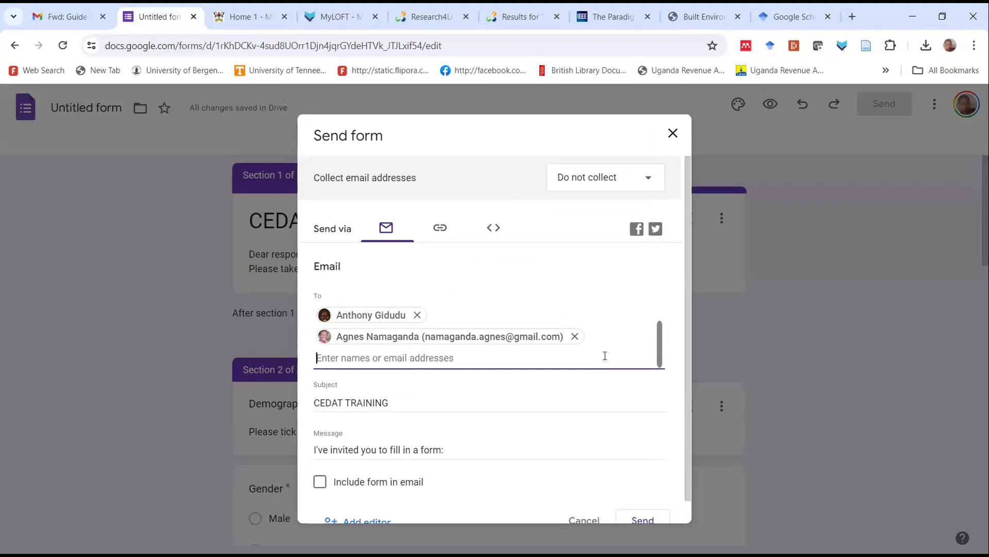
type("se")
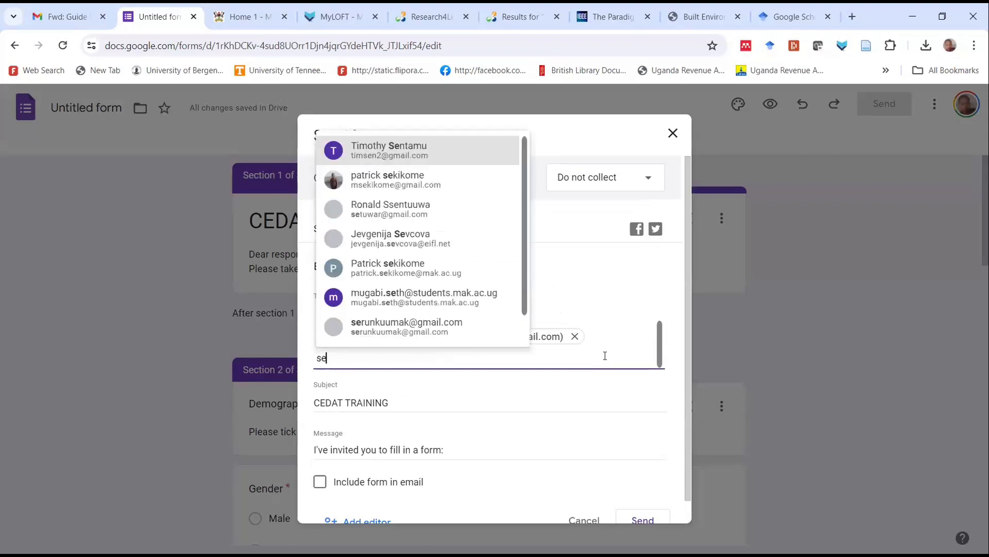
left_click(435, 190)
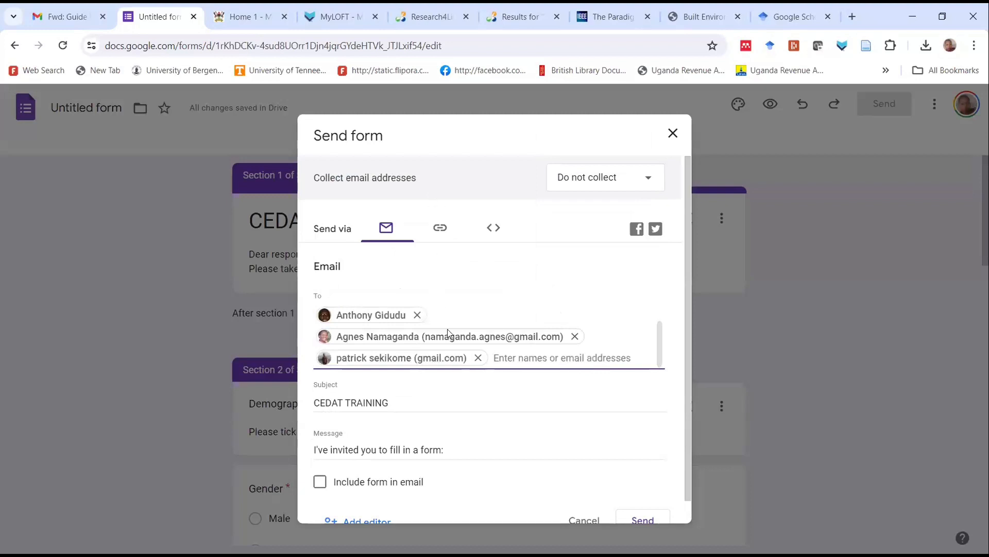
Include the form in the email and send the invitation
scroll(484, 384, "down", 1)
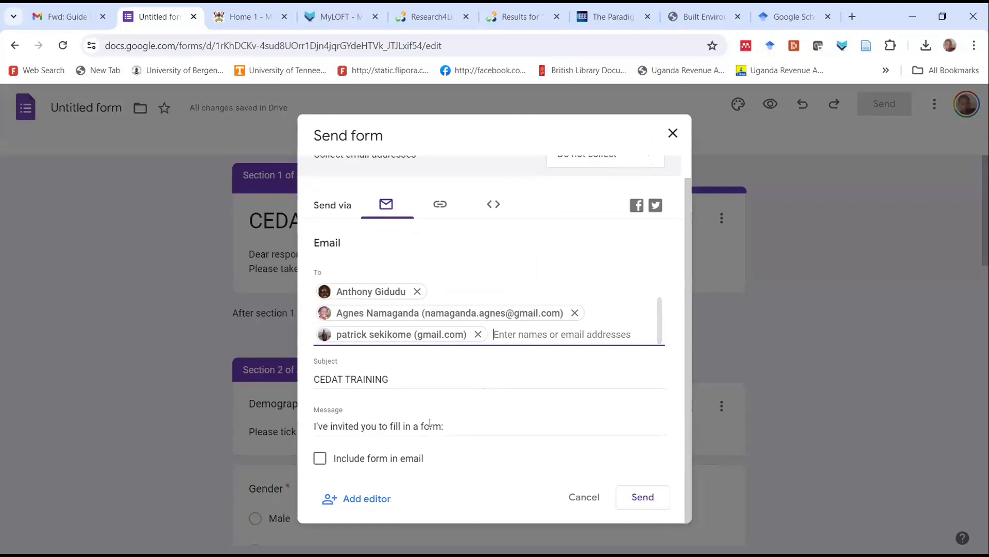
left_click(320, 458)
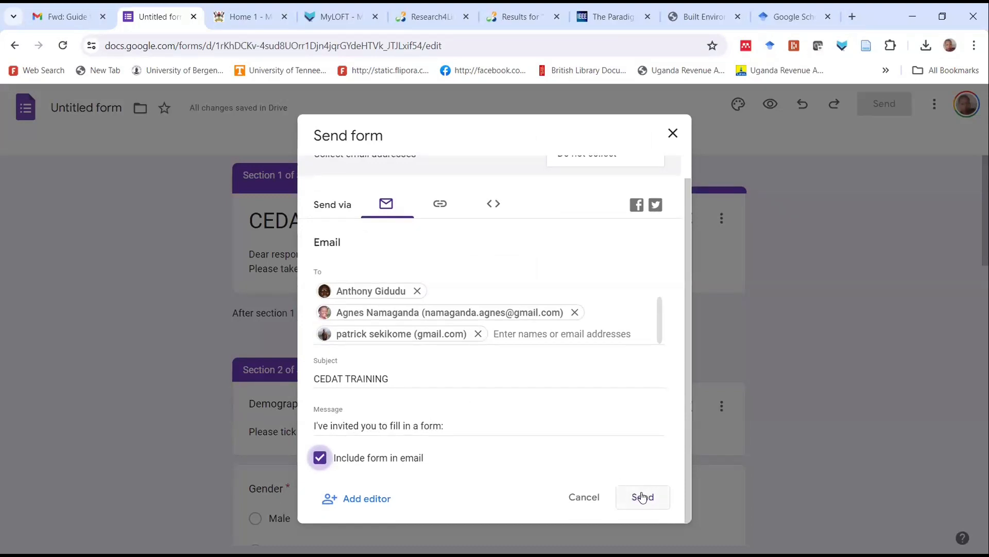
left_click(643, 496)
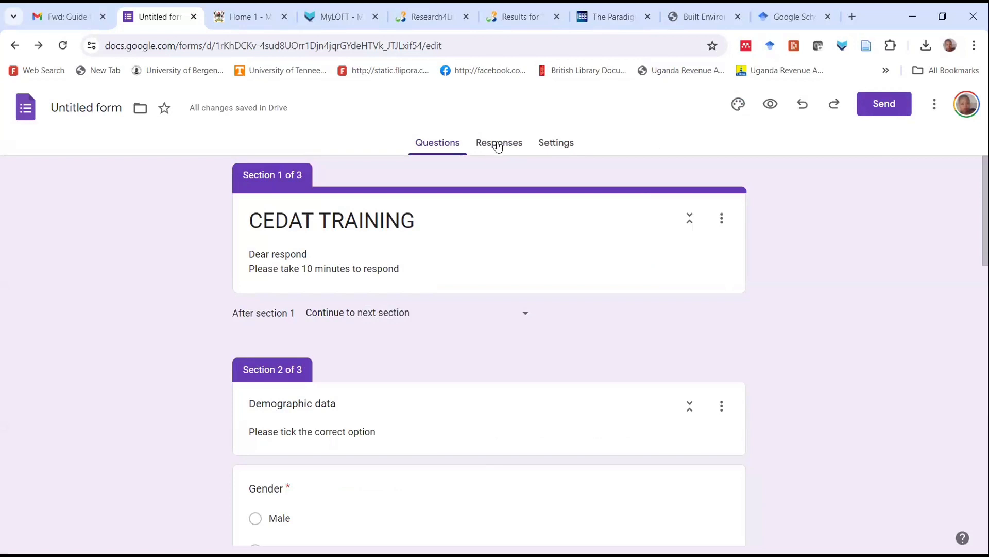
Switch to Gmail, open the new CEDAT TRAINING invitation in the inbox, and continue from it to the respondent's form
left_click(55, 18)
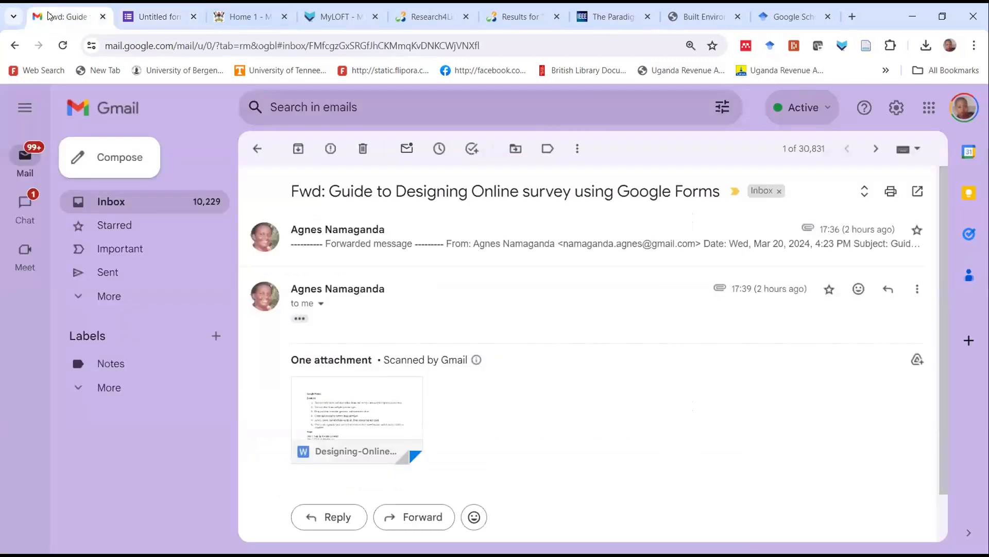
left_click(150, 204)
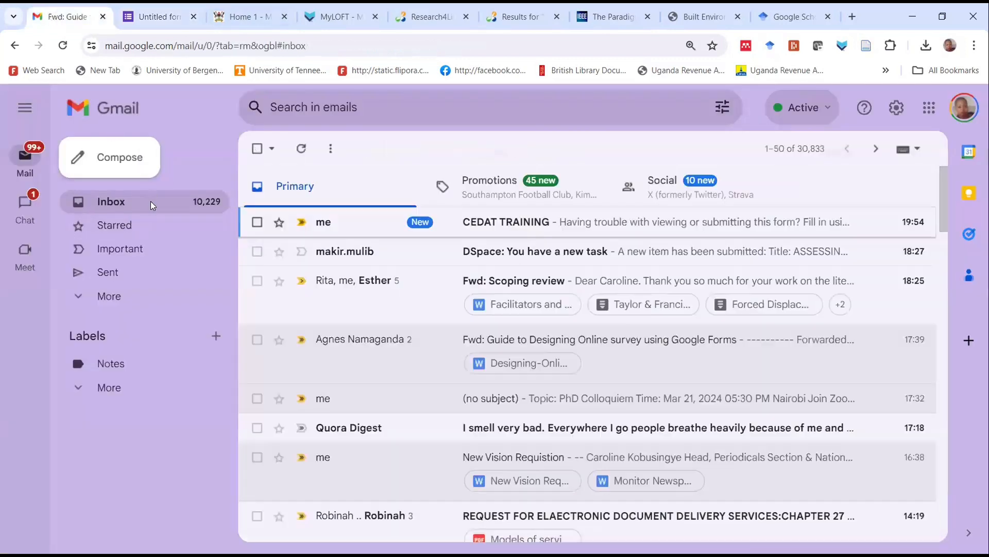
left_click(485, 222)
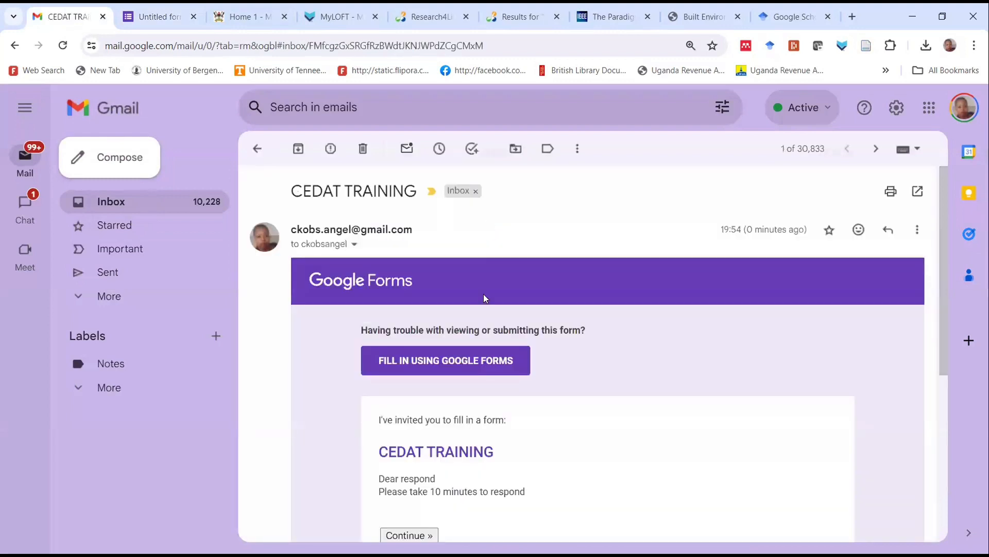
scroll(495, 314, "down", 5)
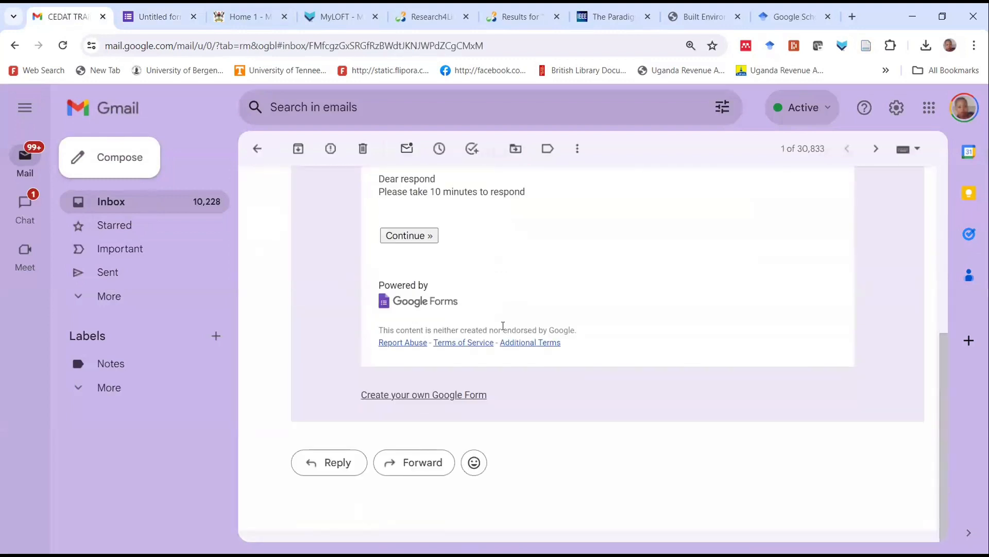
scroll(500, 327, "up", 3)
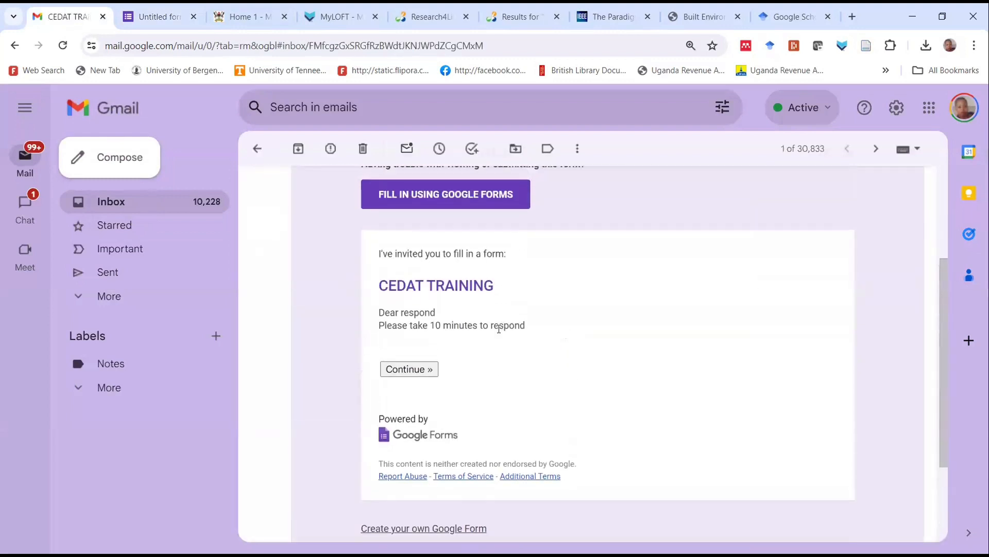
left_click(411, 370)
left_click(550, 141)
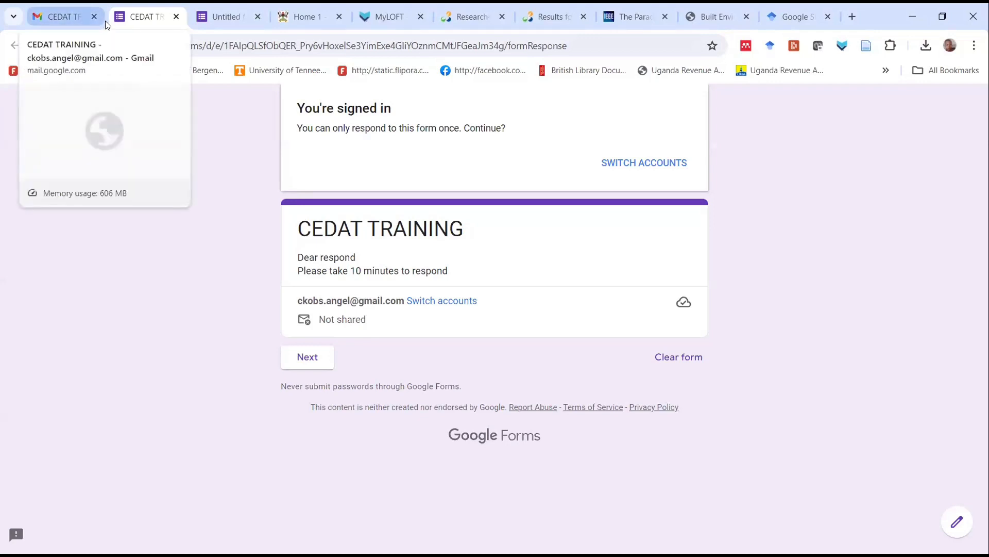
Check the invitation email once more, return to the form editor and open the collected responses
left_click(58, 17)
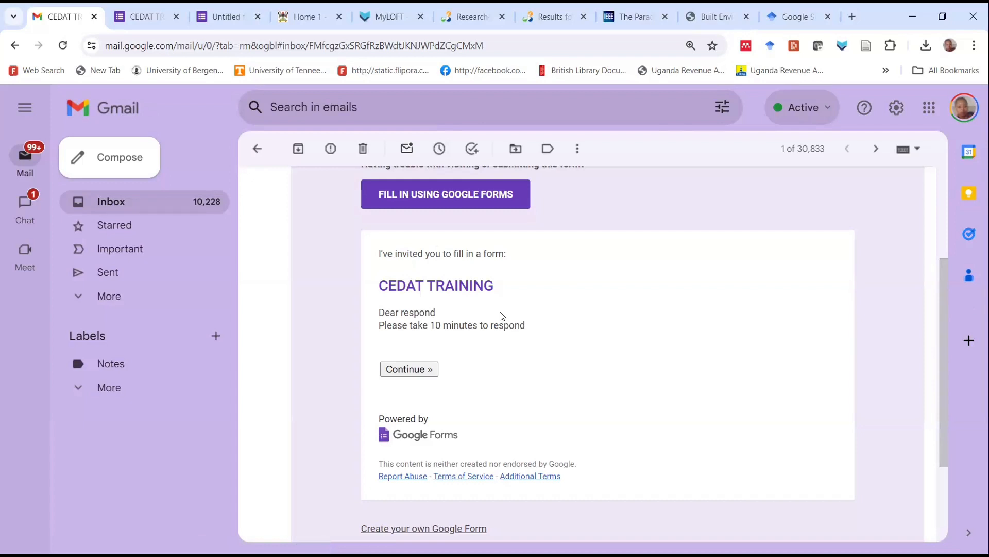
left_click(164, 16)
left_click(232, 12)
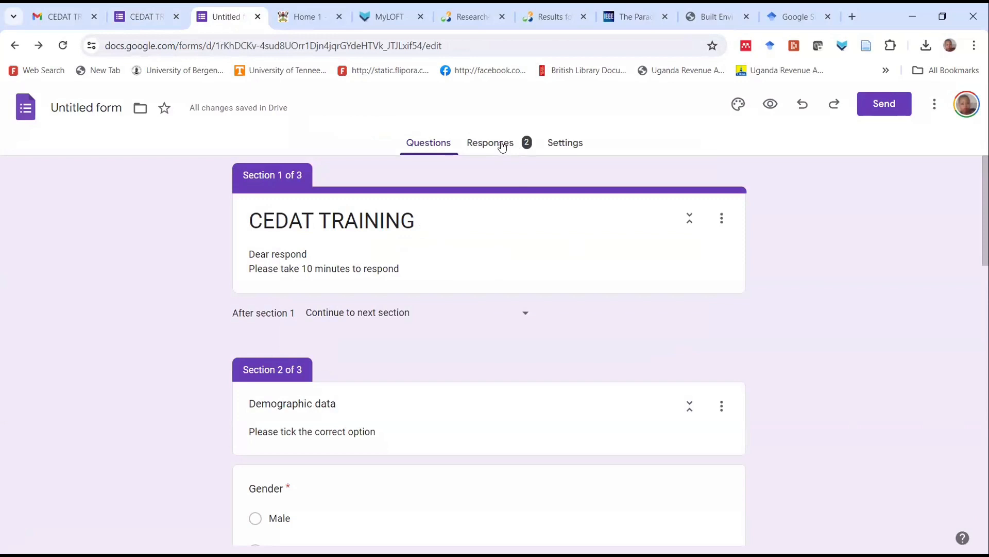
left_click(503, 147)
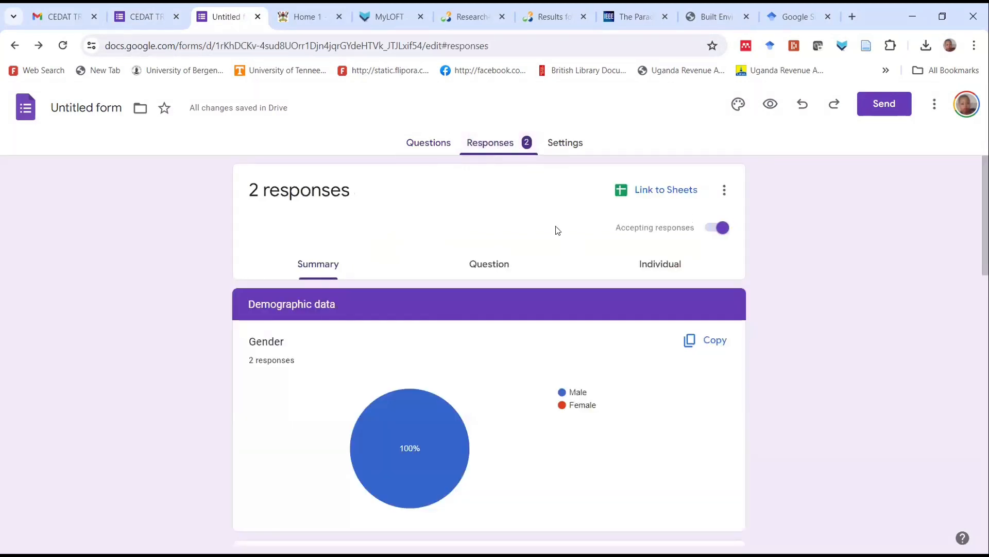
Examine the response summary charts for gender, age, academic qualification and training relevance, along with the improvement suggestions
scroll(574, 356, "down", 1)
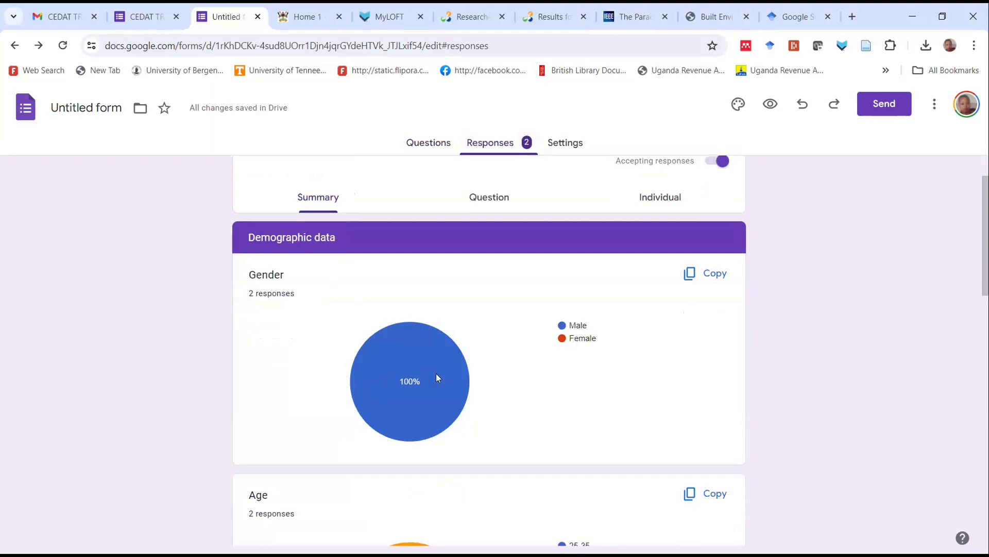
scroll(436, 373, "down", 4)
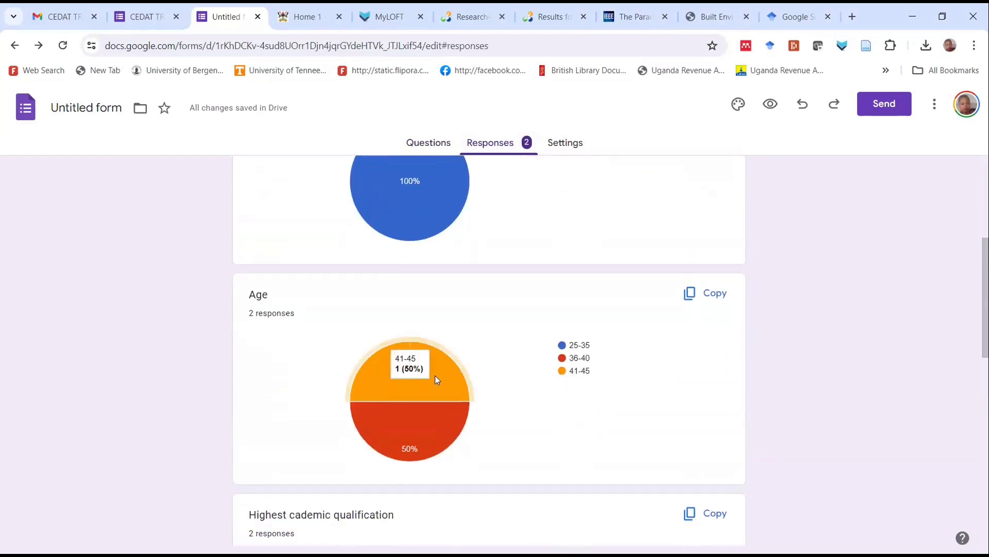
scroll(436, 380, "up", 3)
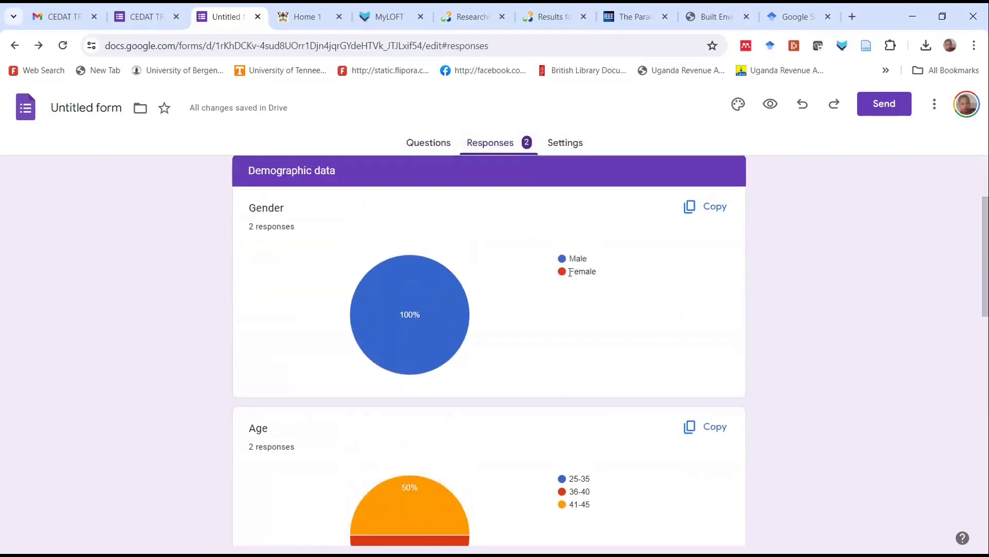
mouse_move(403, 312)
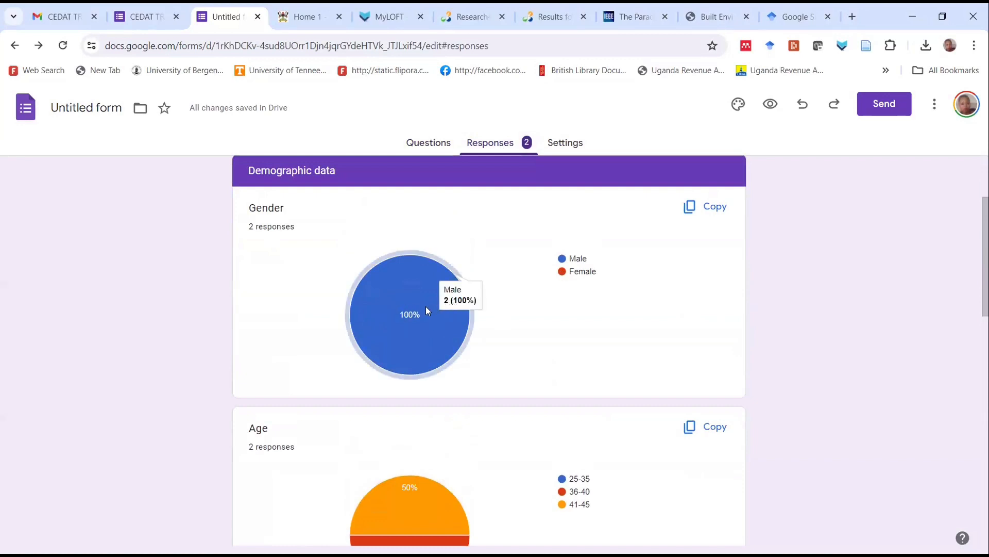
scroll(336, 418, "down", 3)
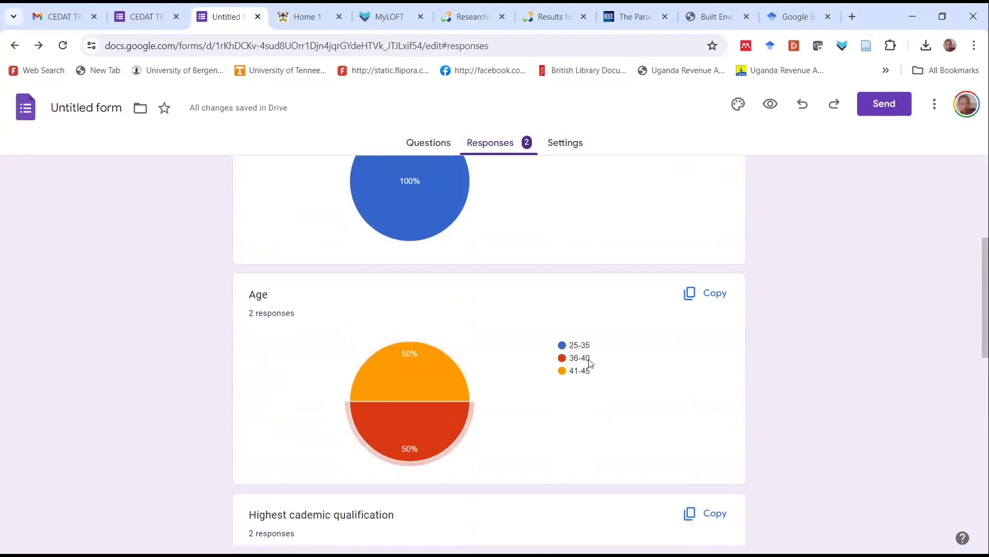
mouse_move(448, 414)
mouse_move(404, 371)
scroll(590, 358, "down", 6)
scroll(590, 359, "down", 5)
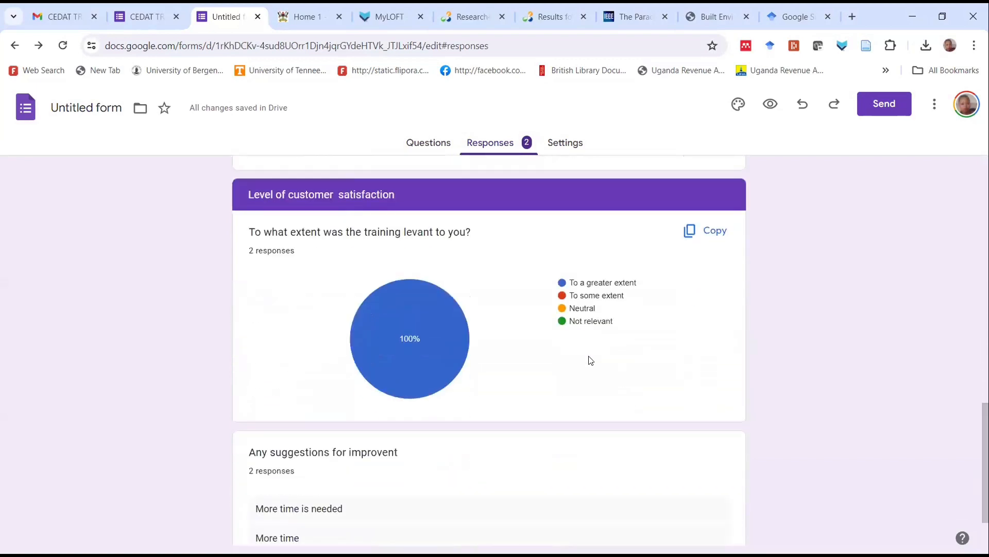
scroll(591, 360, "up", 8)
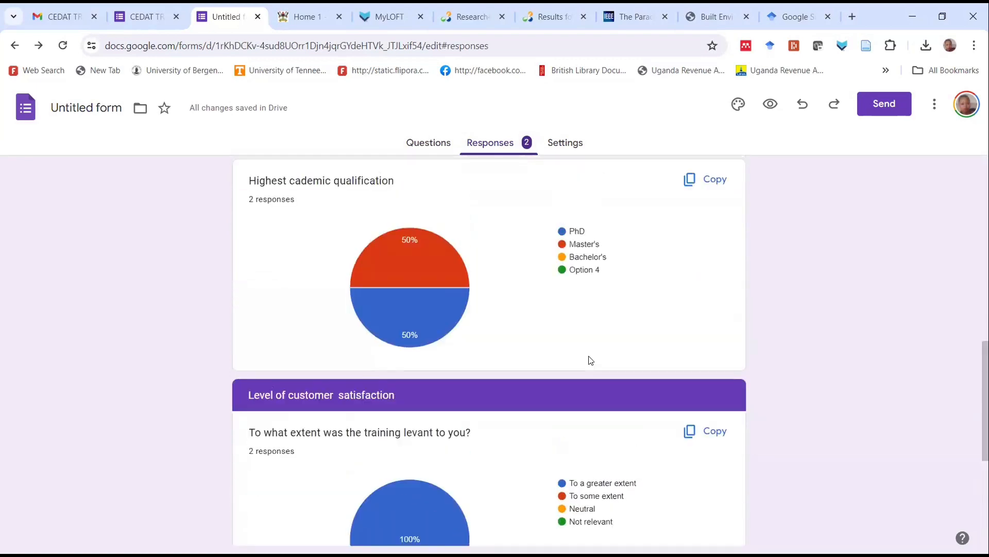
scroll(591, 359, "up", 8)
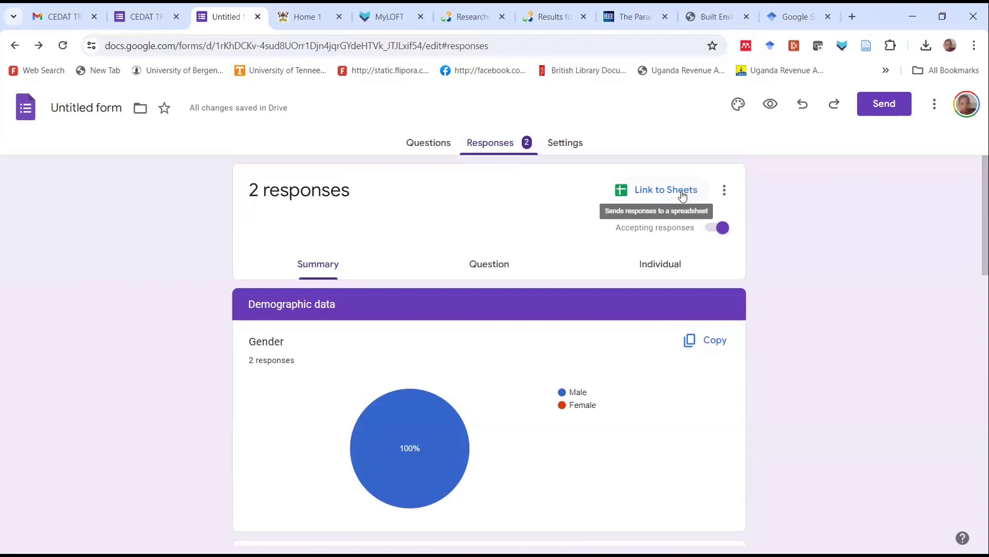
Download the form responses as a CSV file and open the downloaded Untitled form.csv.zip to view the data in Excel
left_click(724, 190)
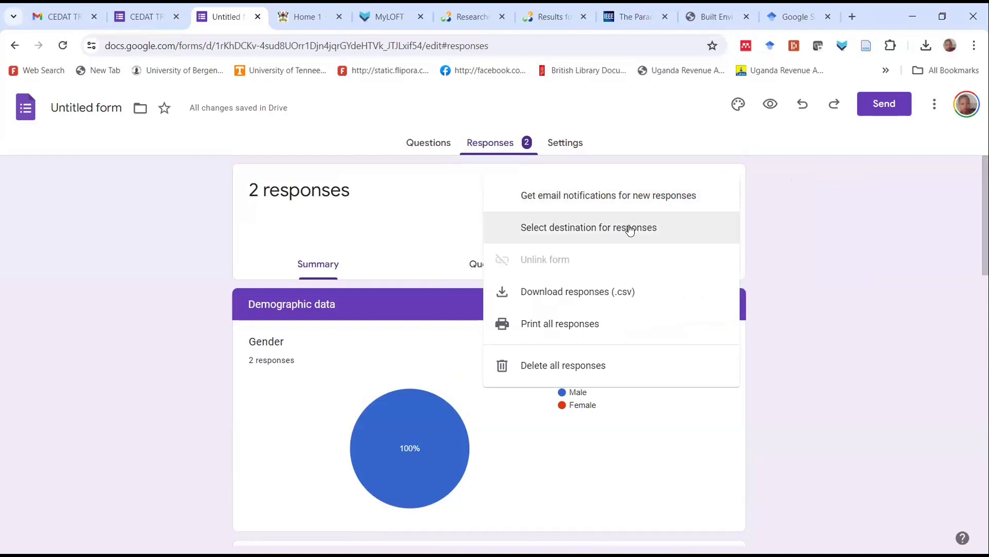
left_click(546, 293)
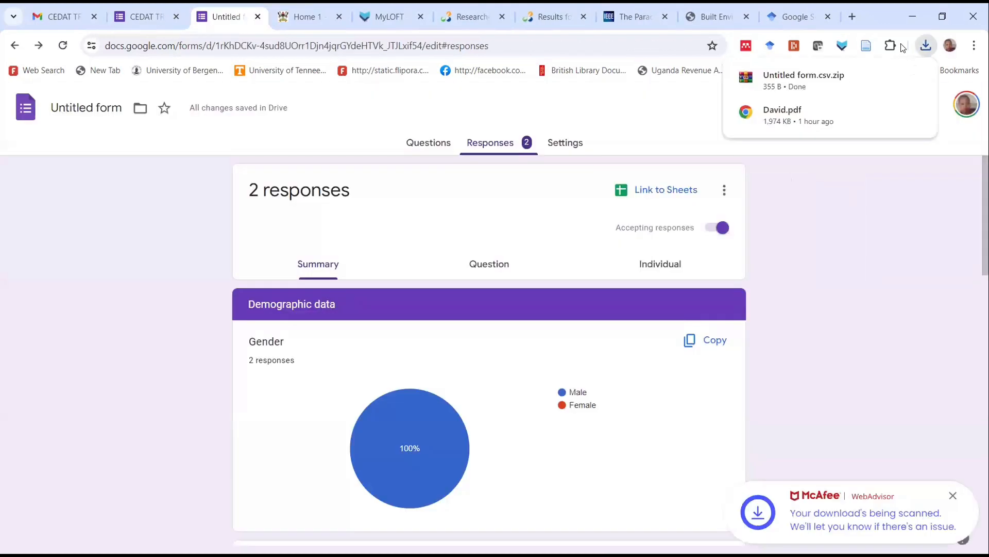
mouse_move(819, 82)
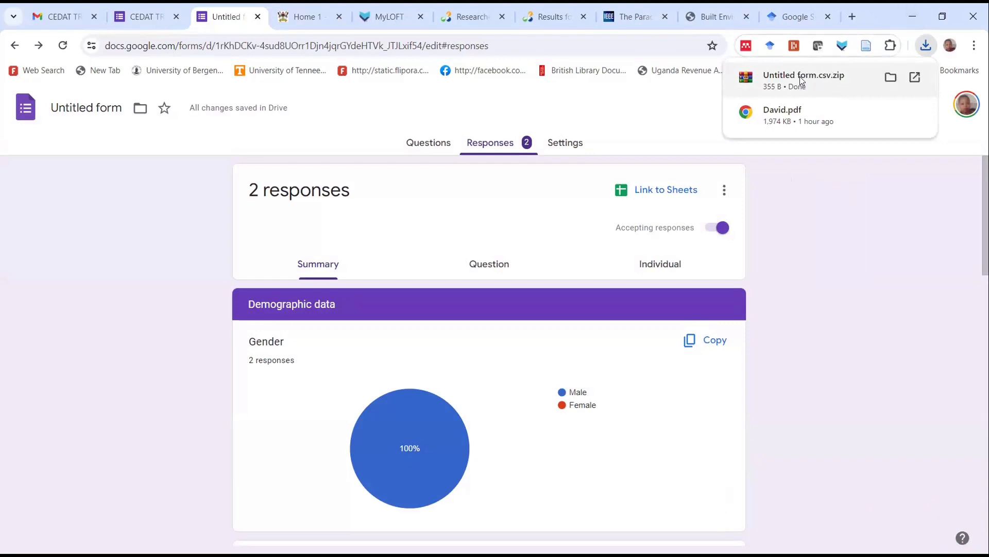
left_click(799, 76)
left_click(914, 77)
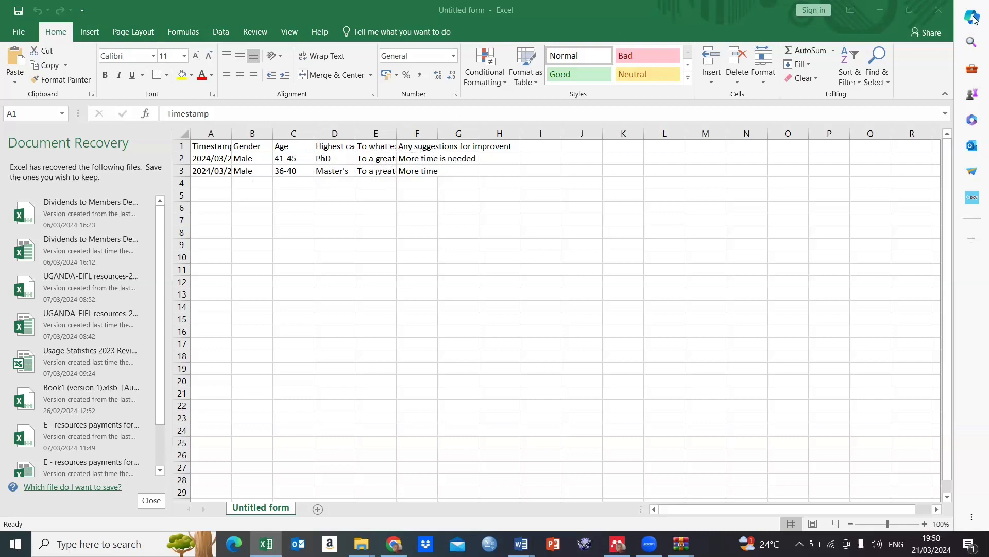
Close the response spreadsheet in Excel, choosing to remove the recovered files, and close the archive window
left_click(939, 10)
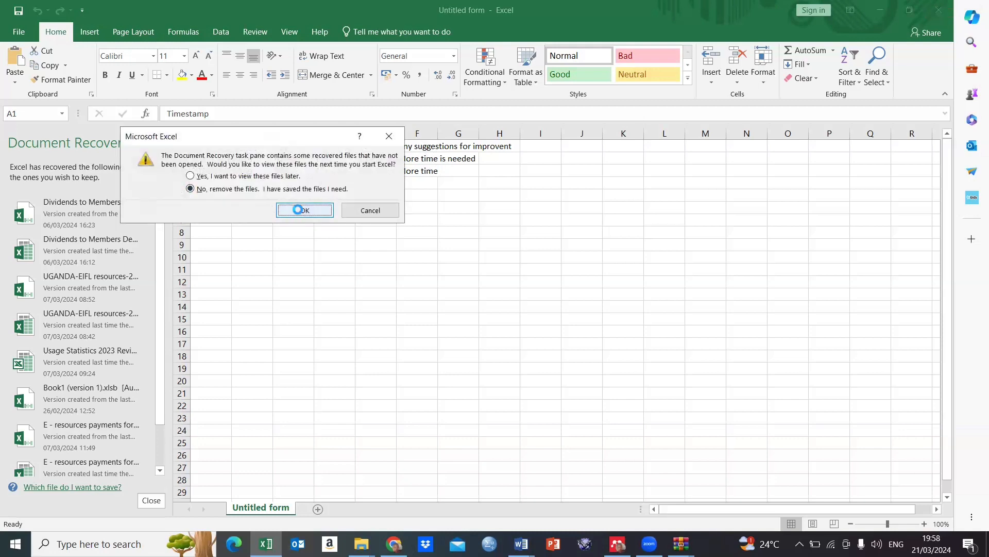
left_click(298, 209)
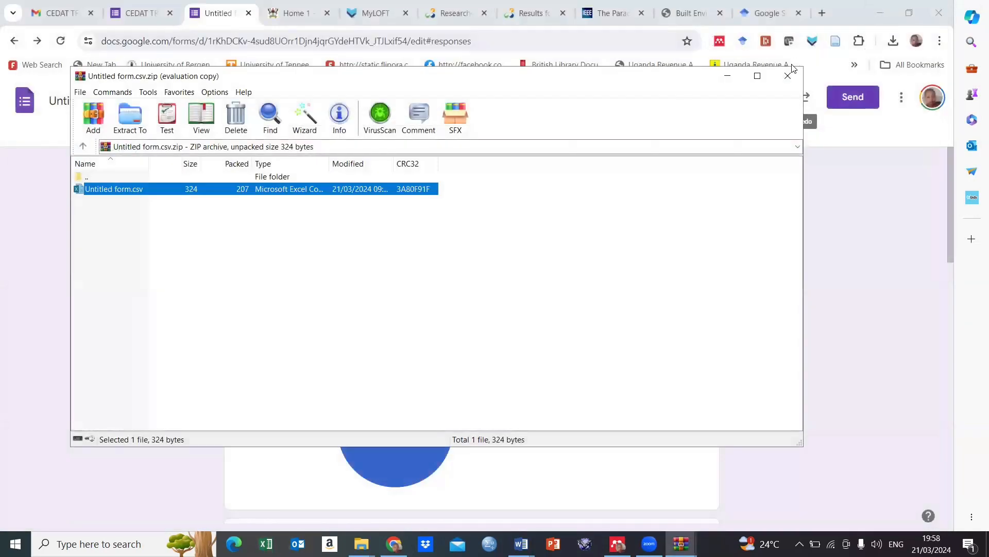
left_click(787, 76)
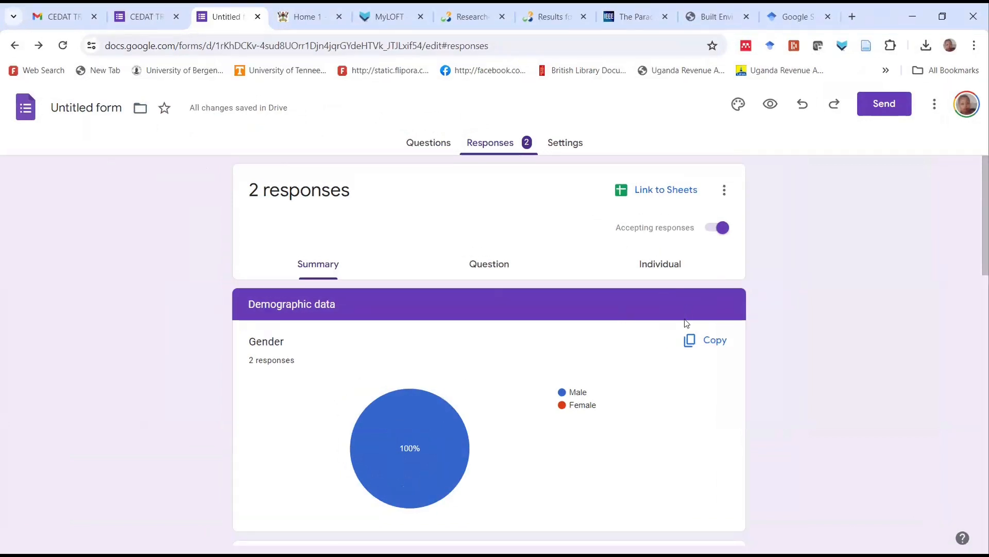
Copy the Age question's response chart to the clipboard
mouse_move(411, 406)
scroll(510, 400, "down", 8)
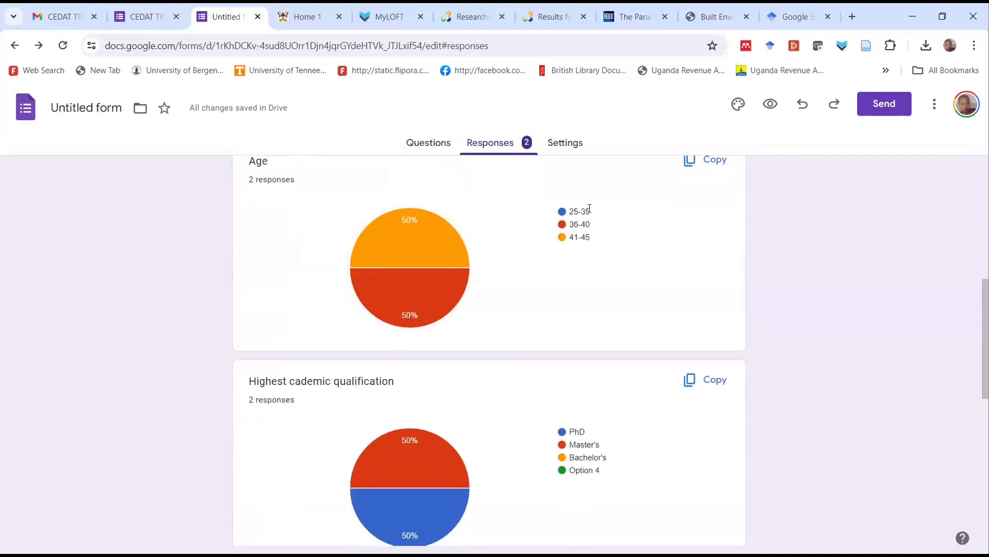
scroll(697, 199, "up", 1)
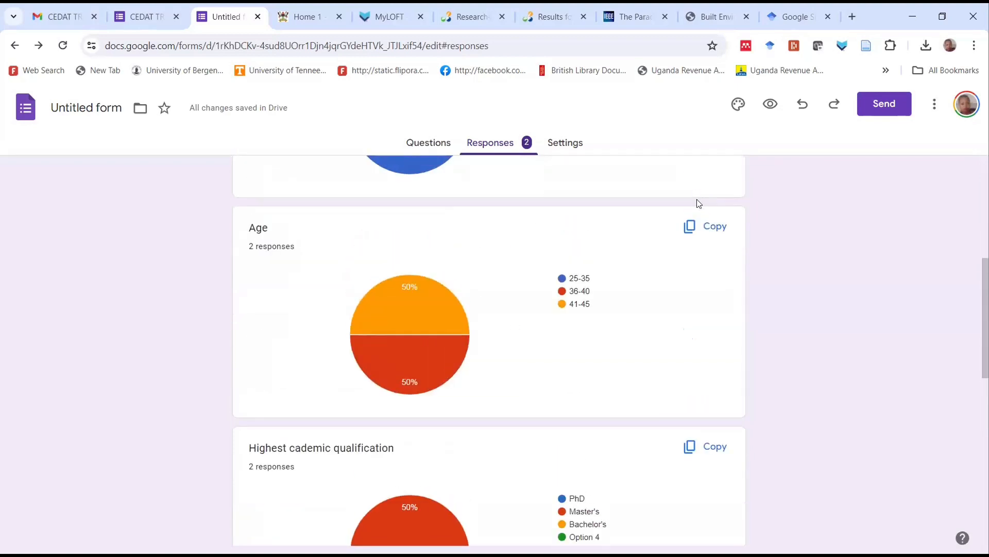
right_click(703, 227)
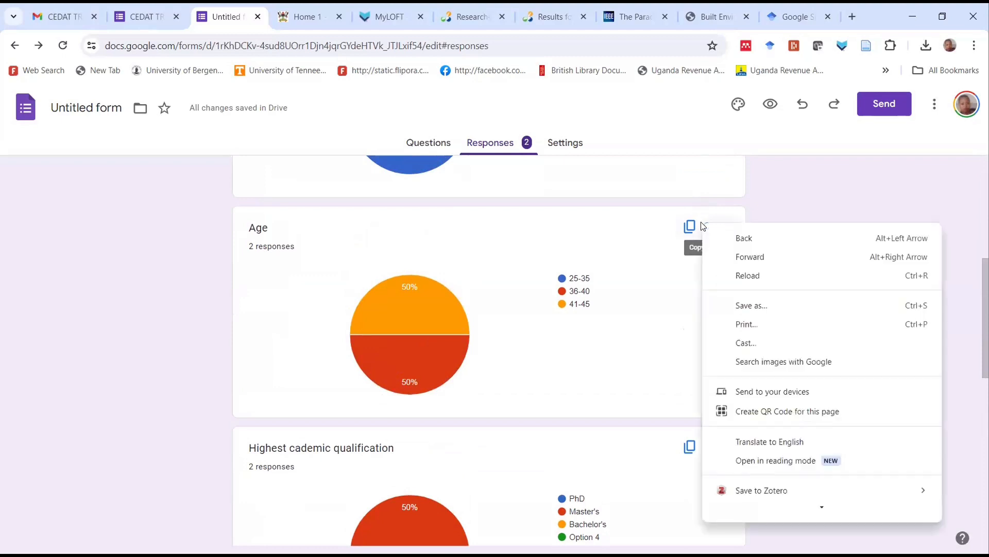
left_click(686, 228)
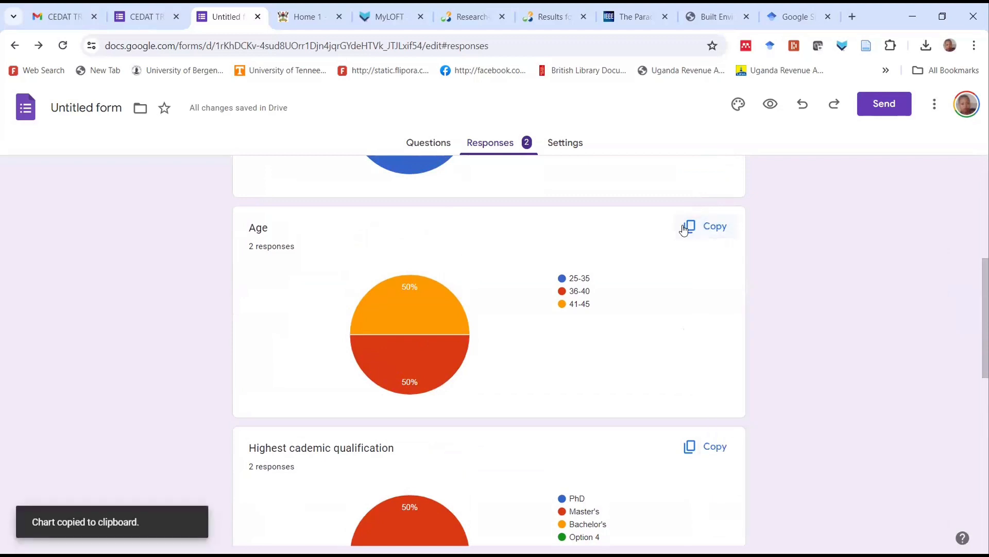